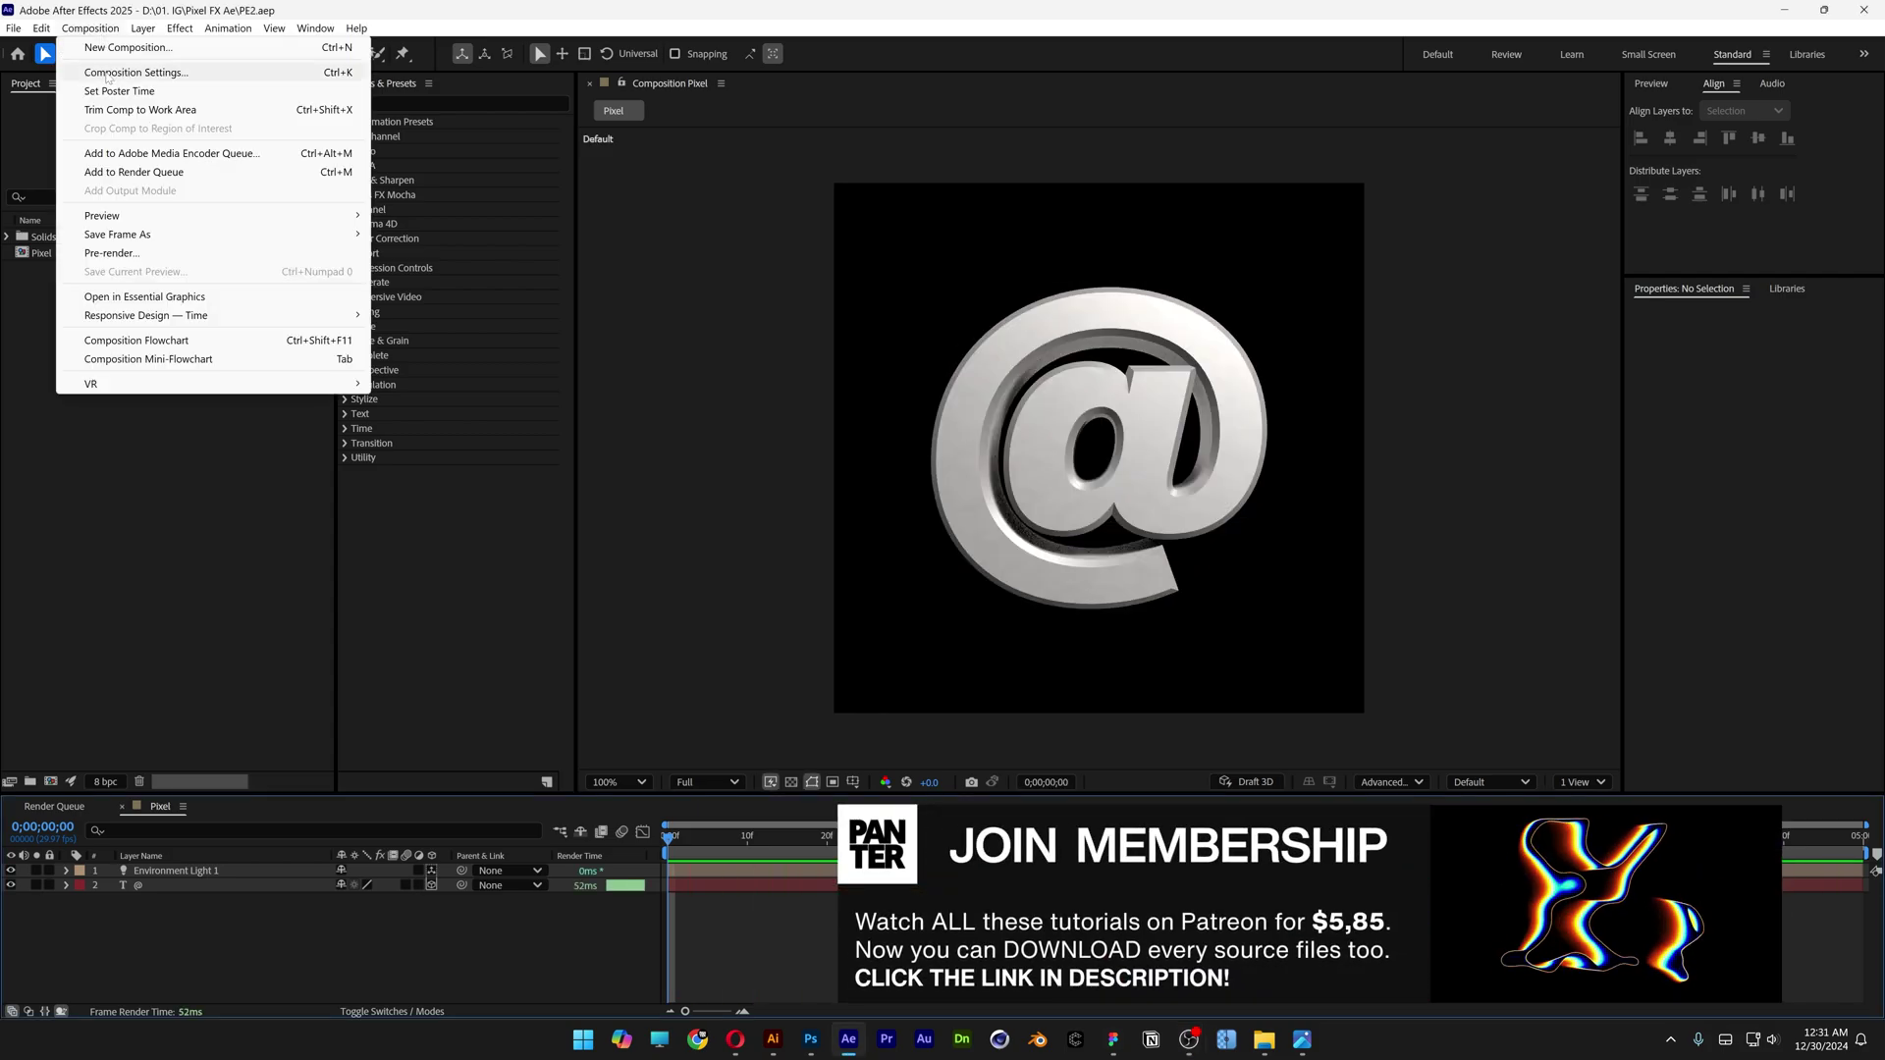
Step: Check the Pixel composition's width and height, leaving the settings unchanged
click(117, 69)
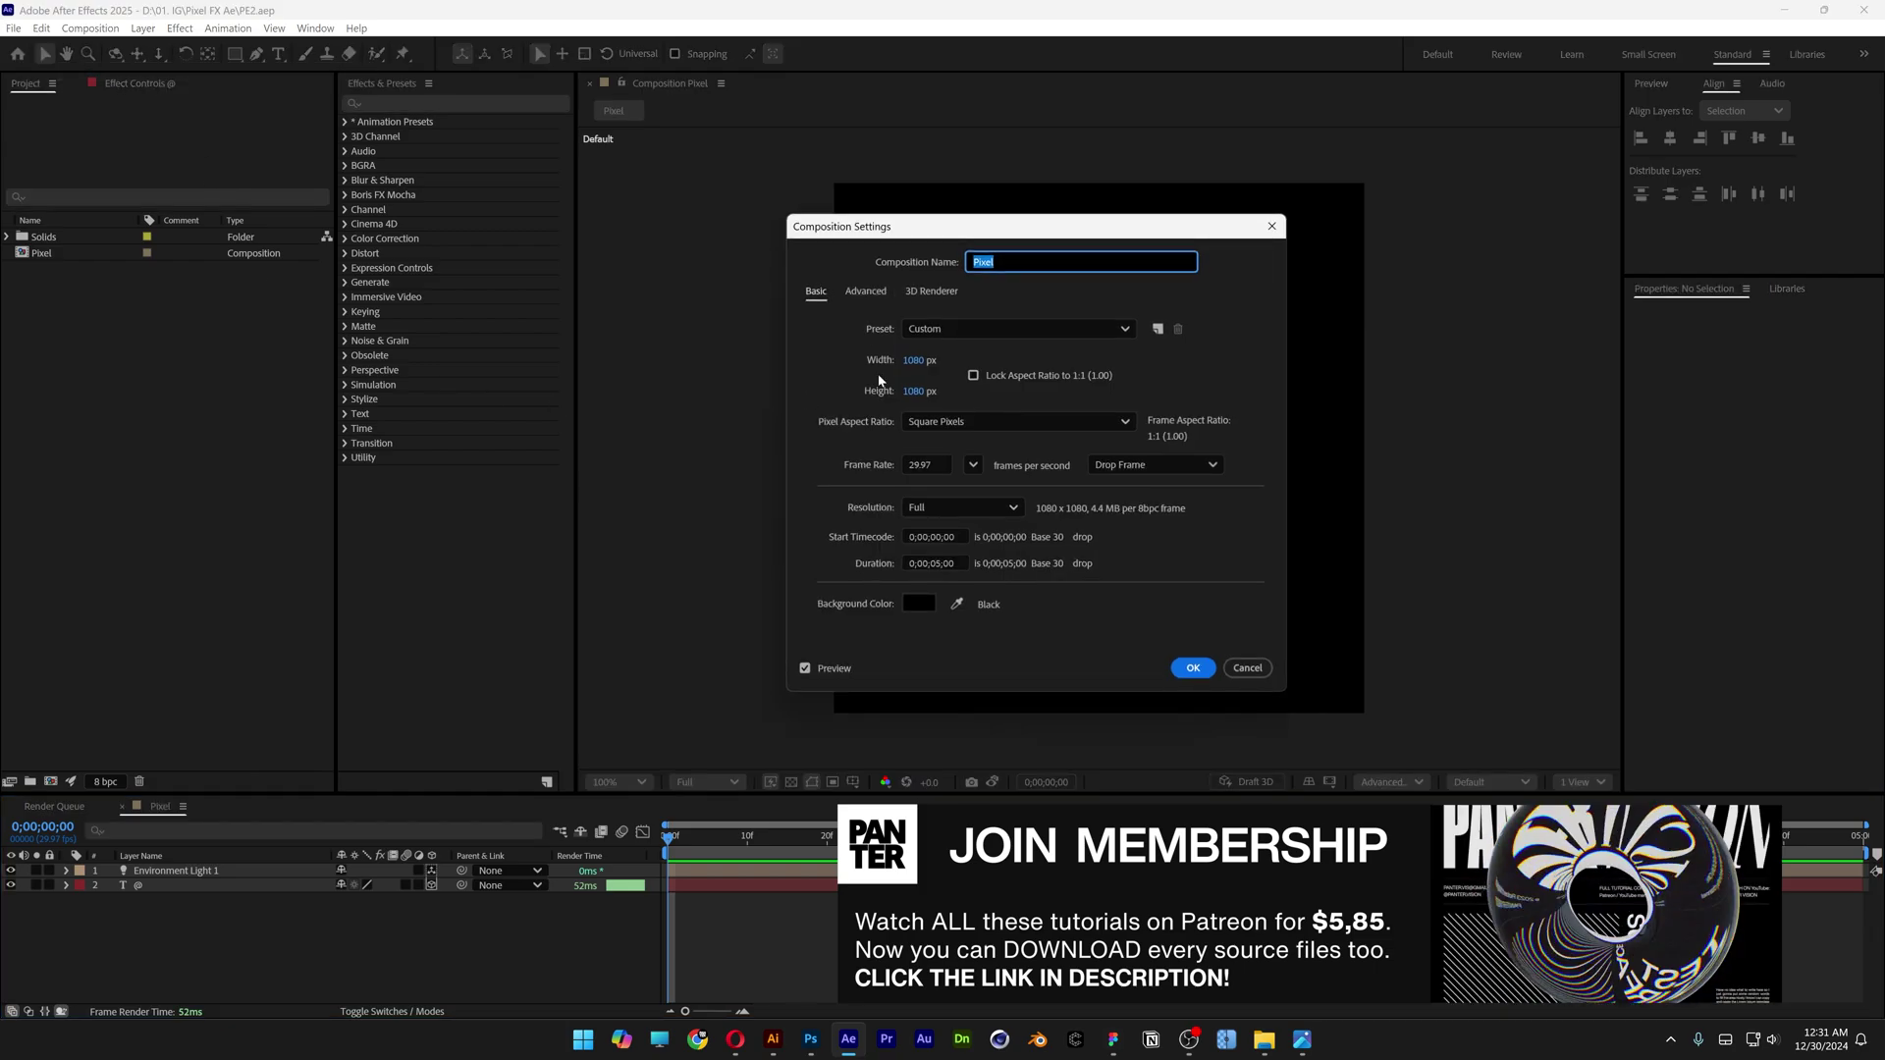
click(913, 360)
click(915, 390)
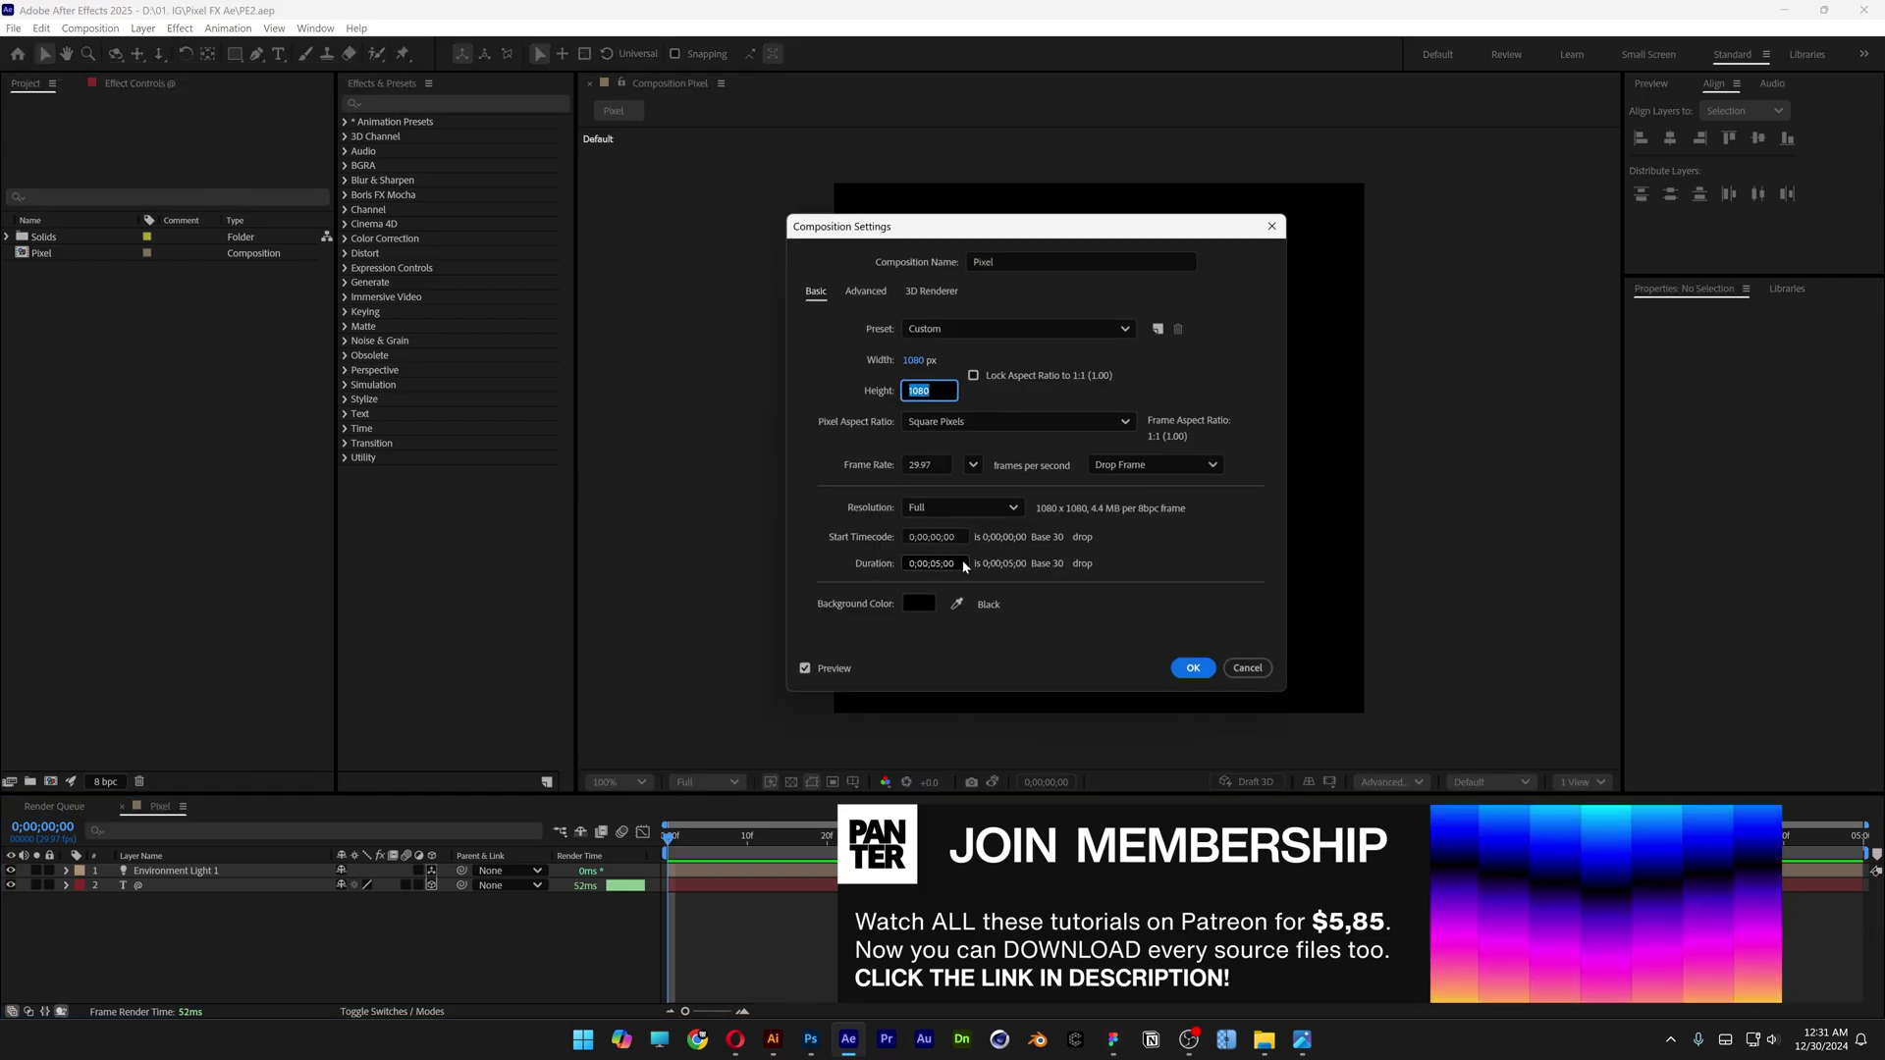
key(Return)
key(Return)
Step: Create a solid named BG and move it below the @ layer
right_click(318, 942)
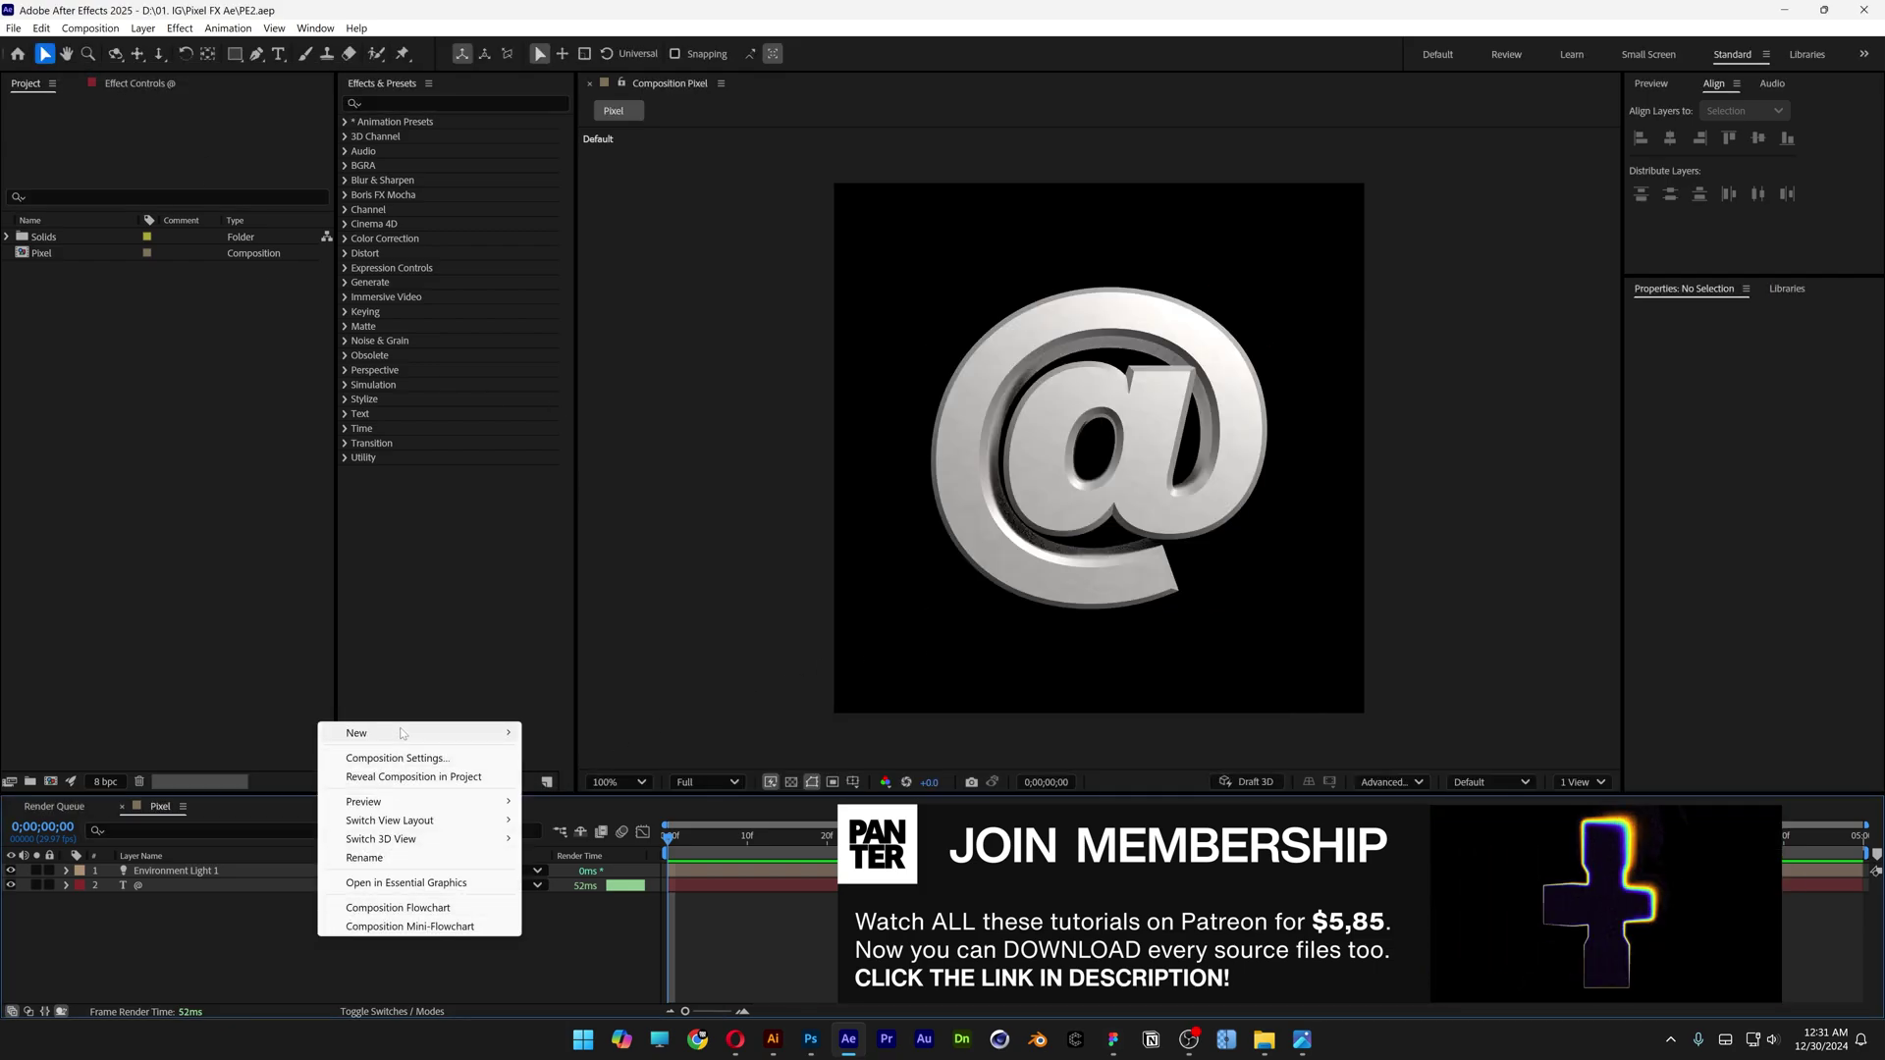
mouse_move(509, 734)
click(560, 776)
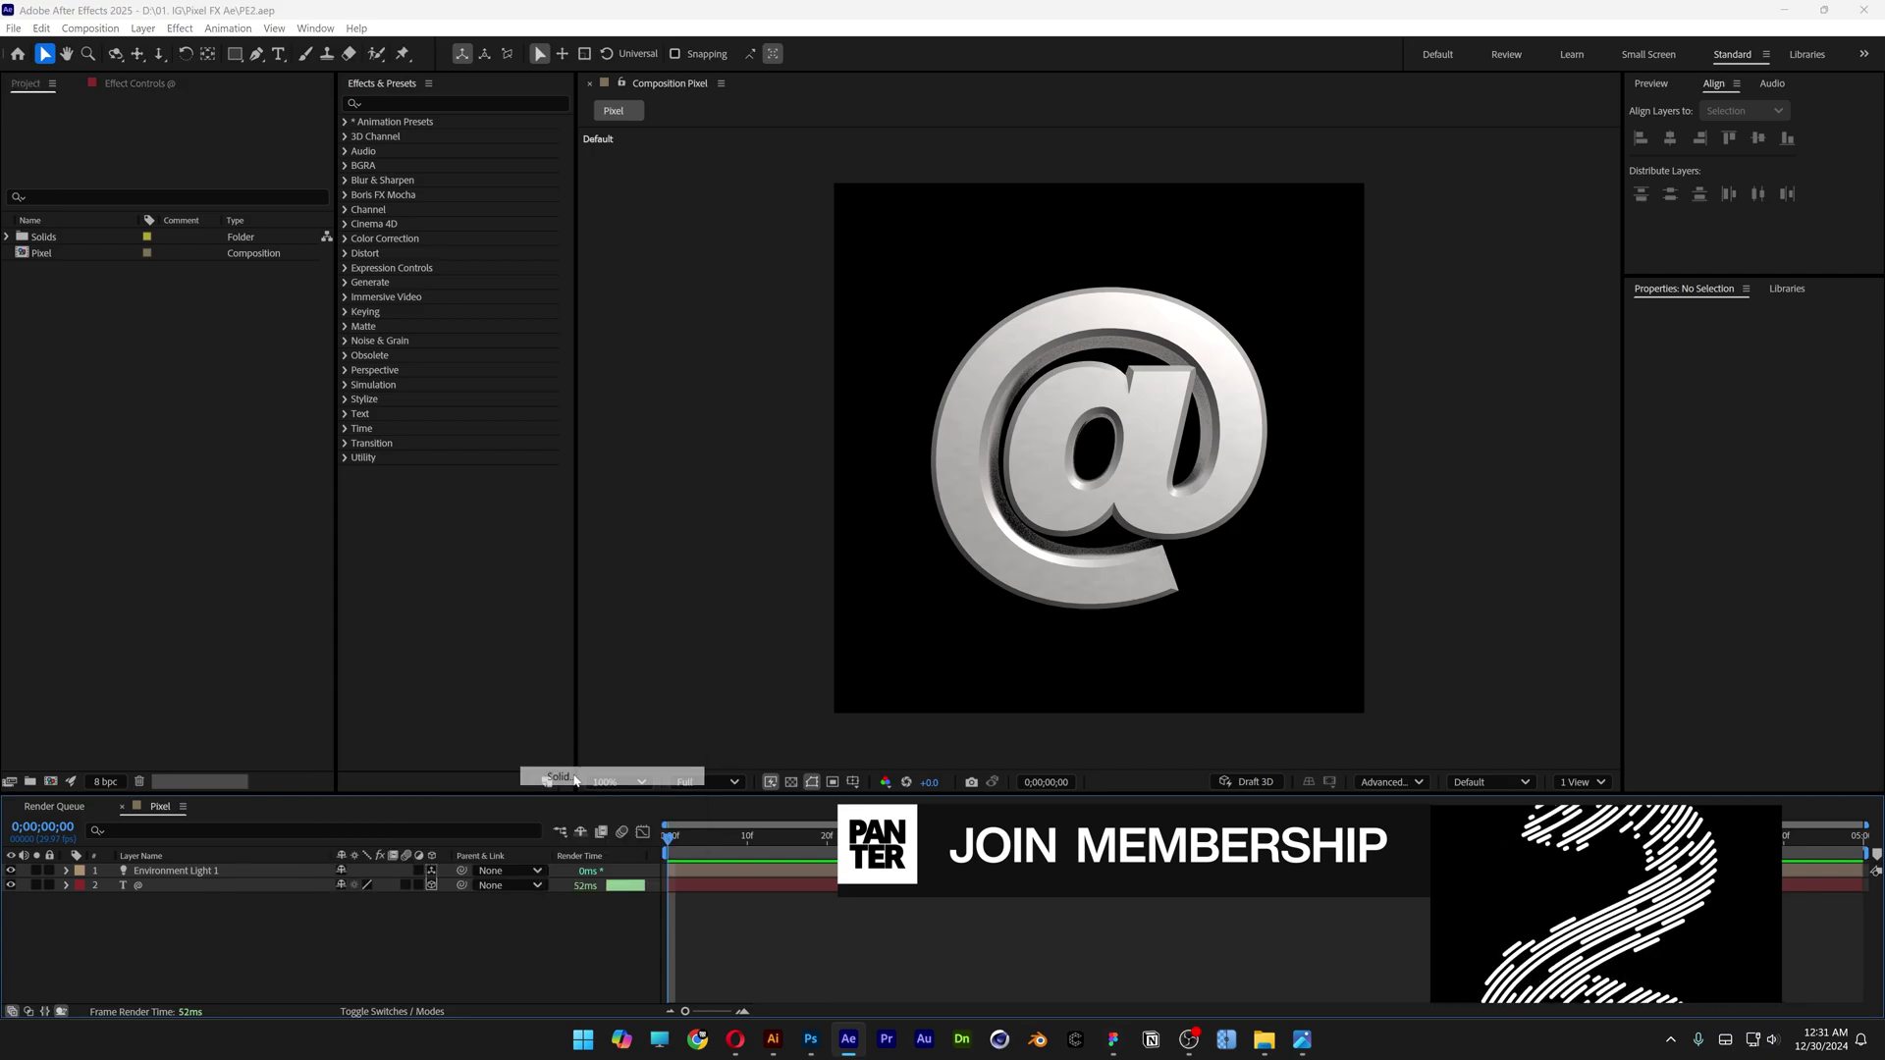
text(BG)
key(Return)
drag(242, 881, 243, 933)
Step: Add an adjustment layer, rename it FX, and move it to the top of the stack
right_click(244, 932)
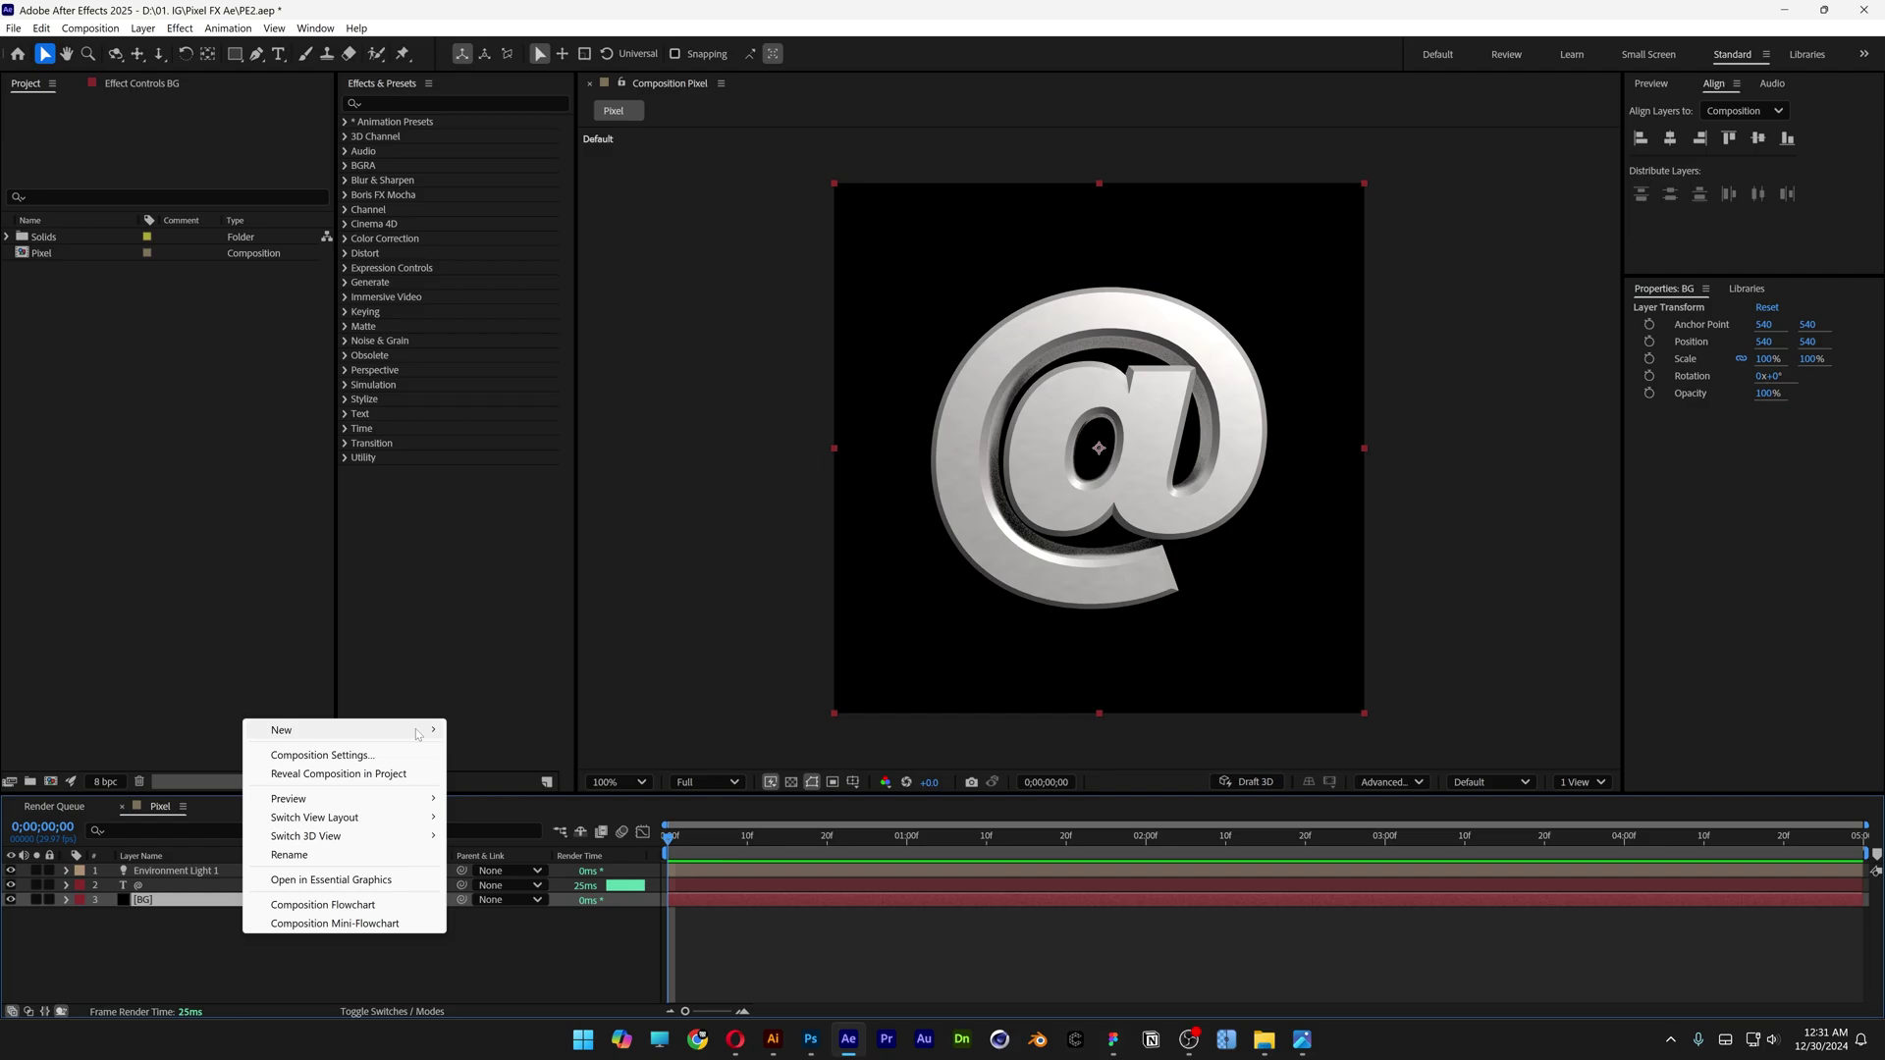
mouse_move(413, 732)
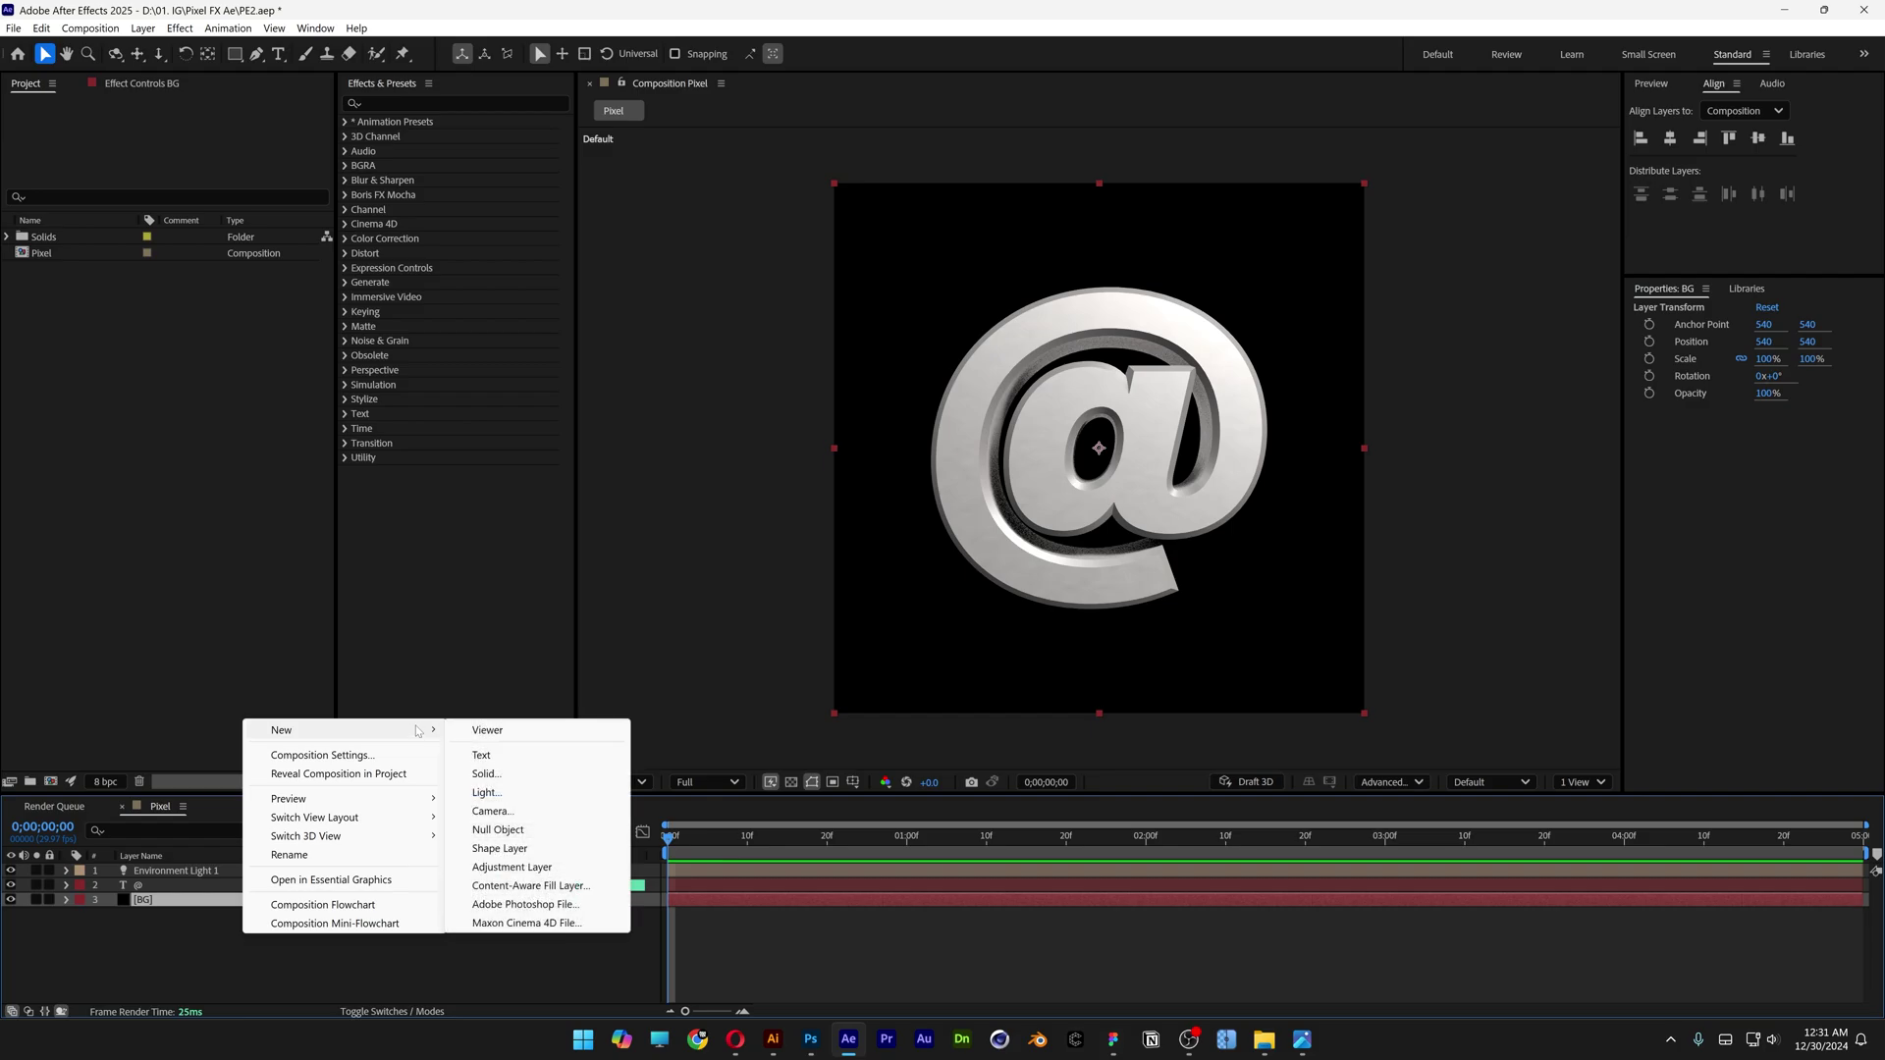
click(563, 870)
right_click(189, 903)
click(295, 871)
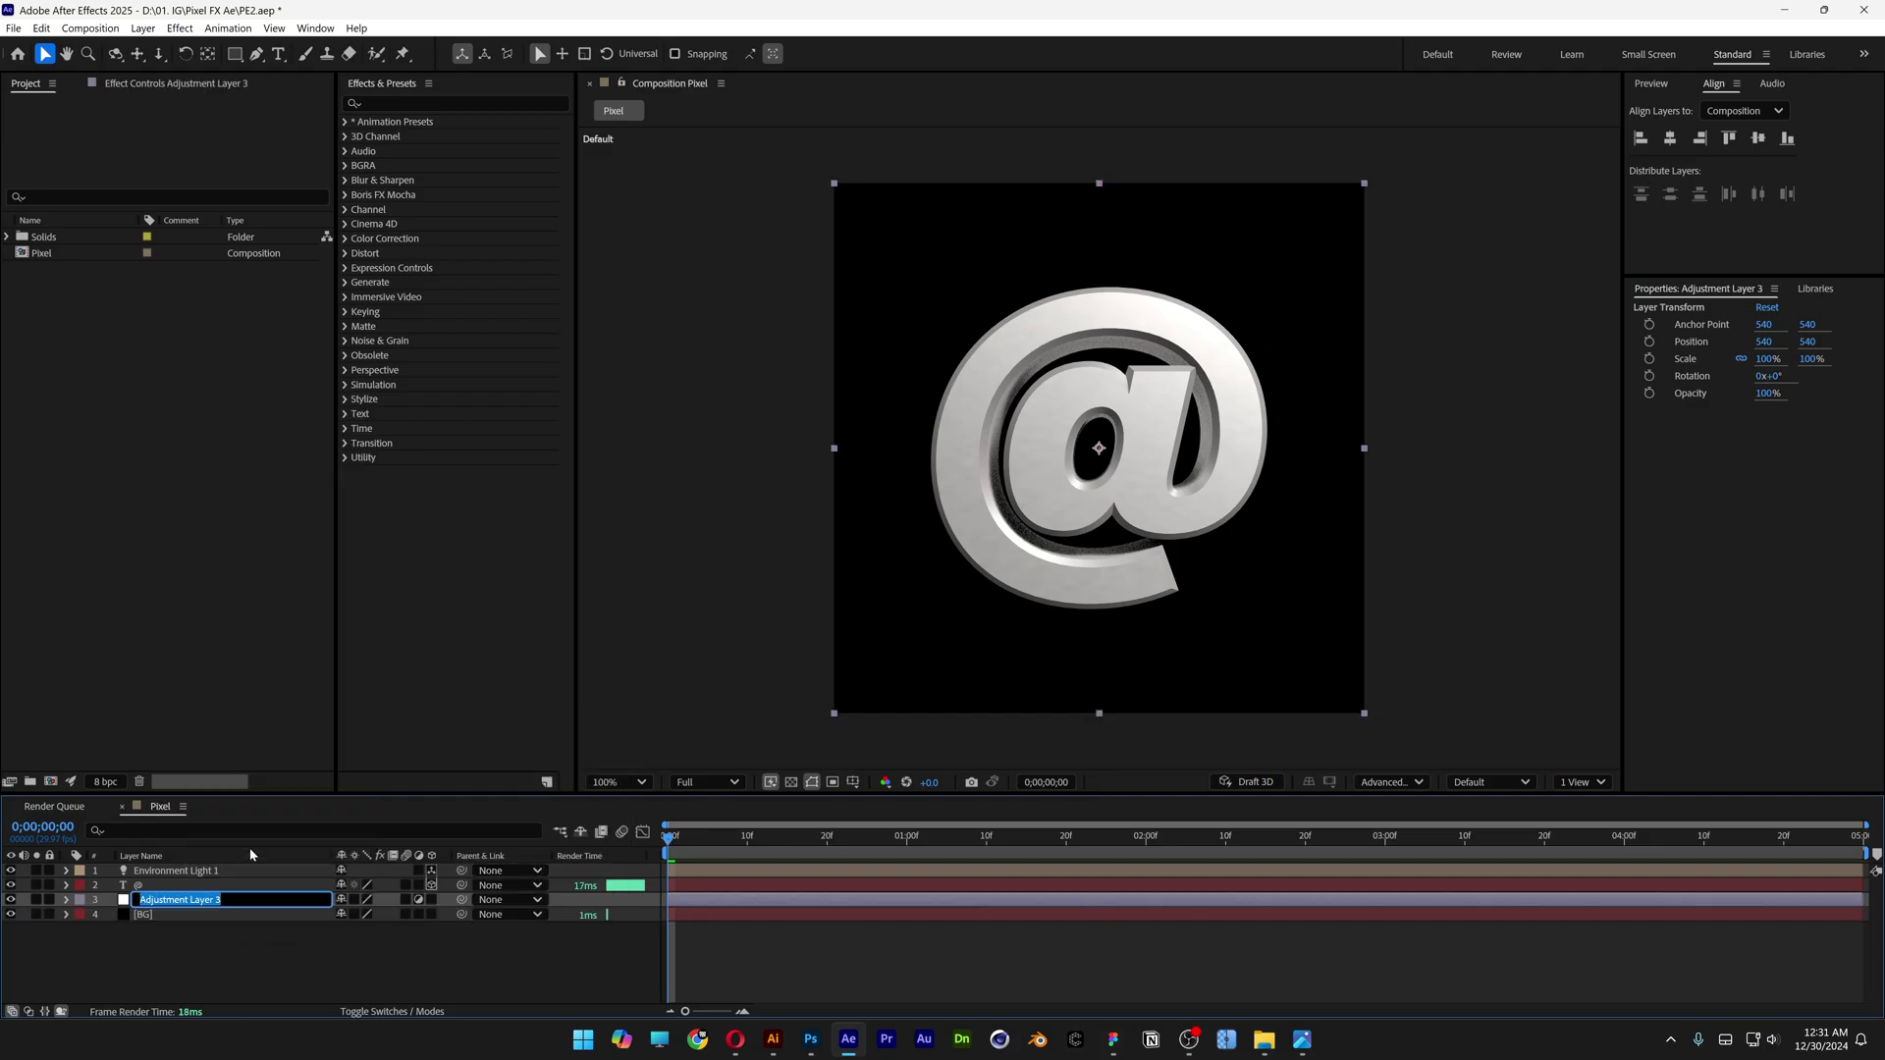
text(FX)
click(221, 937)
drag(142, 899, 174, 868)
key(space)
key(space)
Step: Apply Posterize to the FX layer with Level 10
click(458, 102)
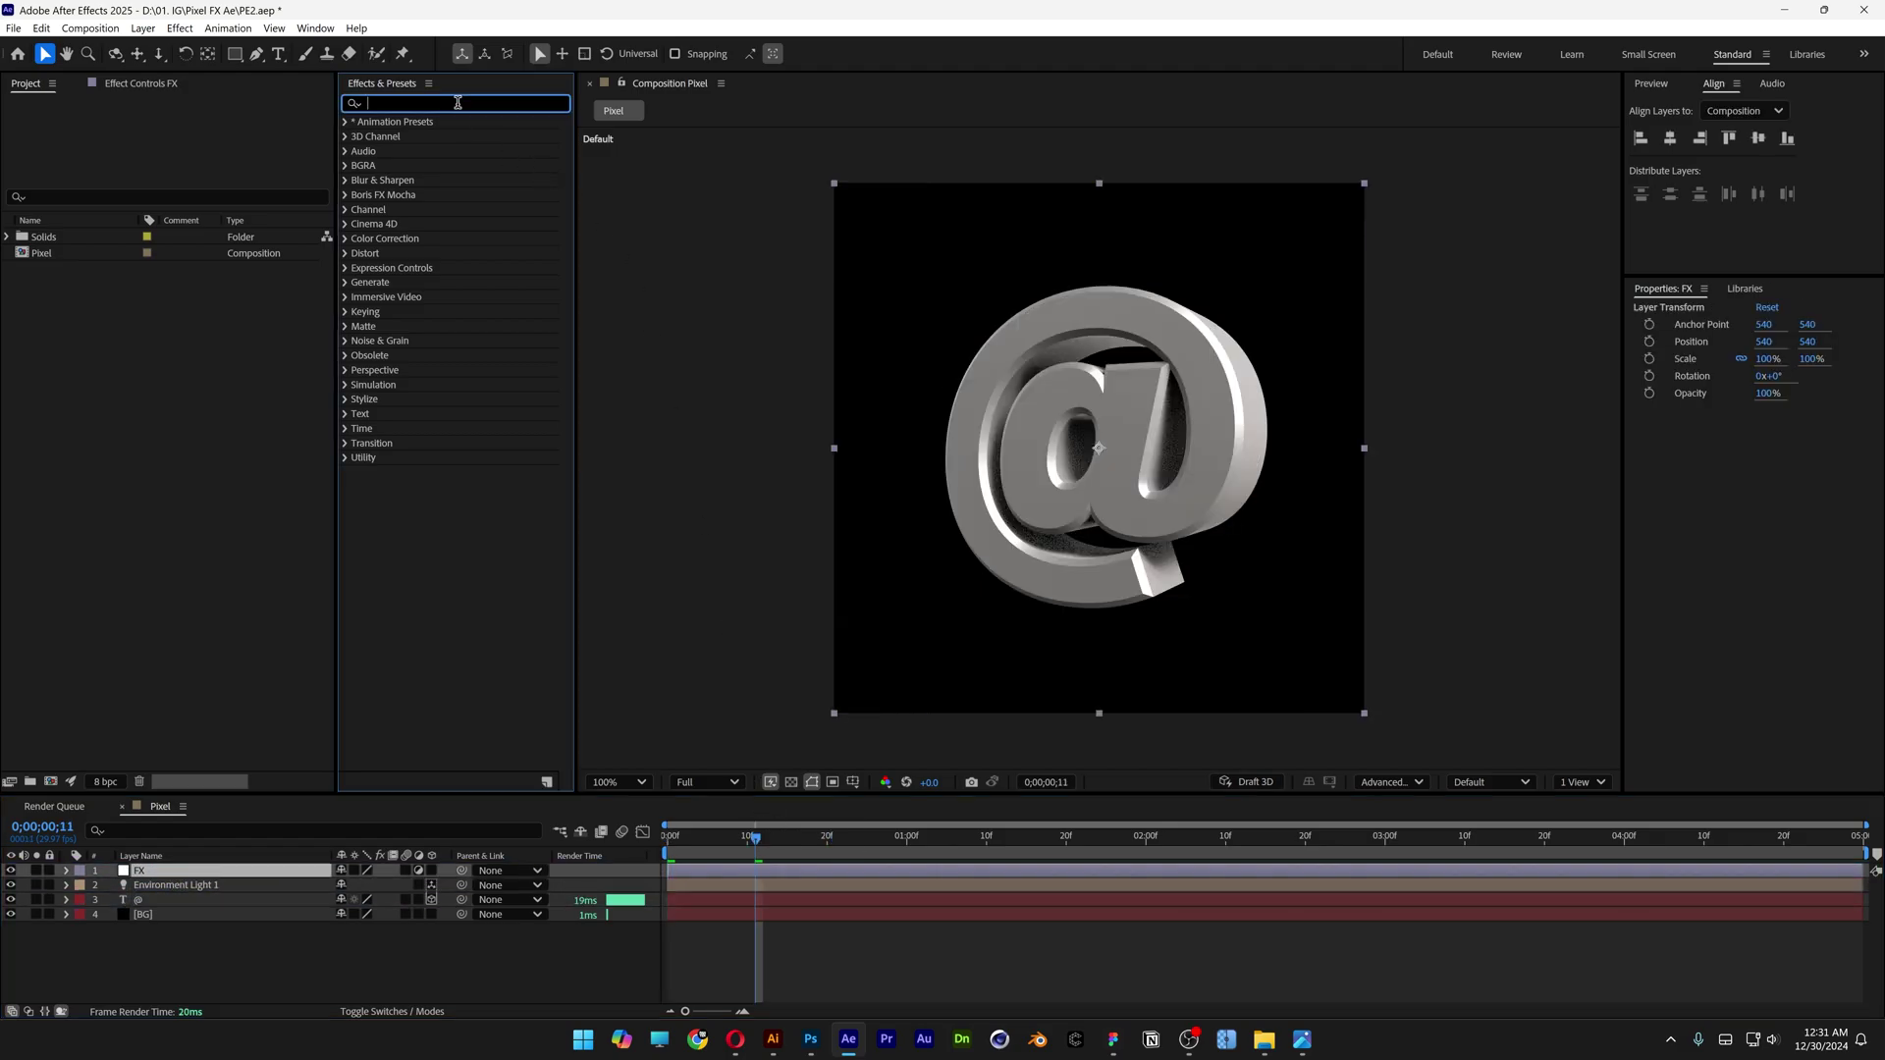
text(posterize)
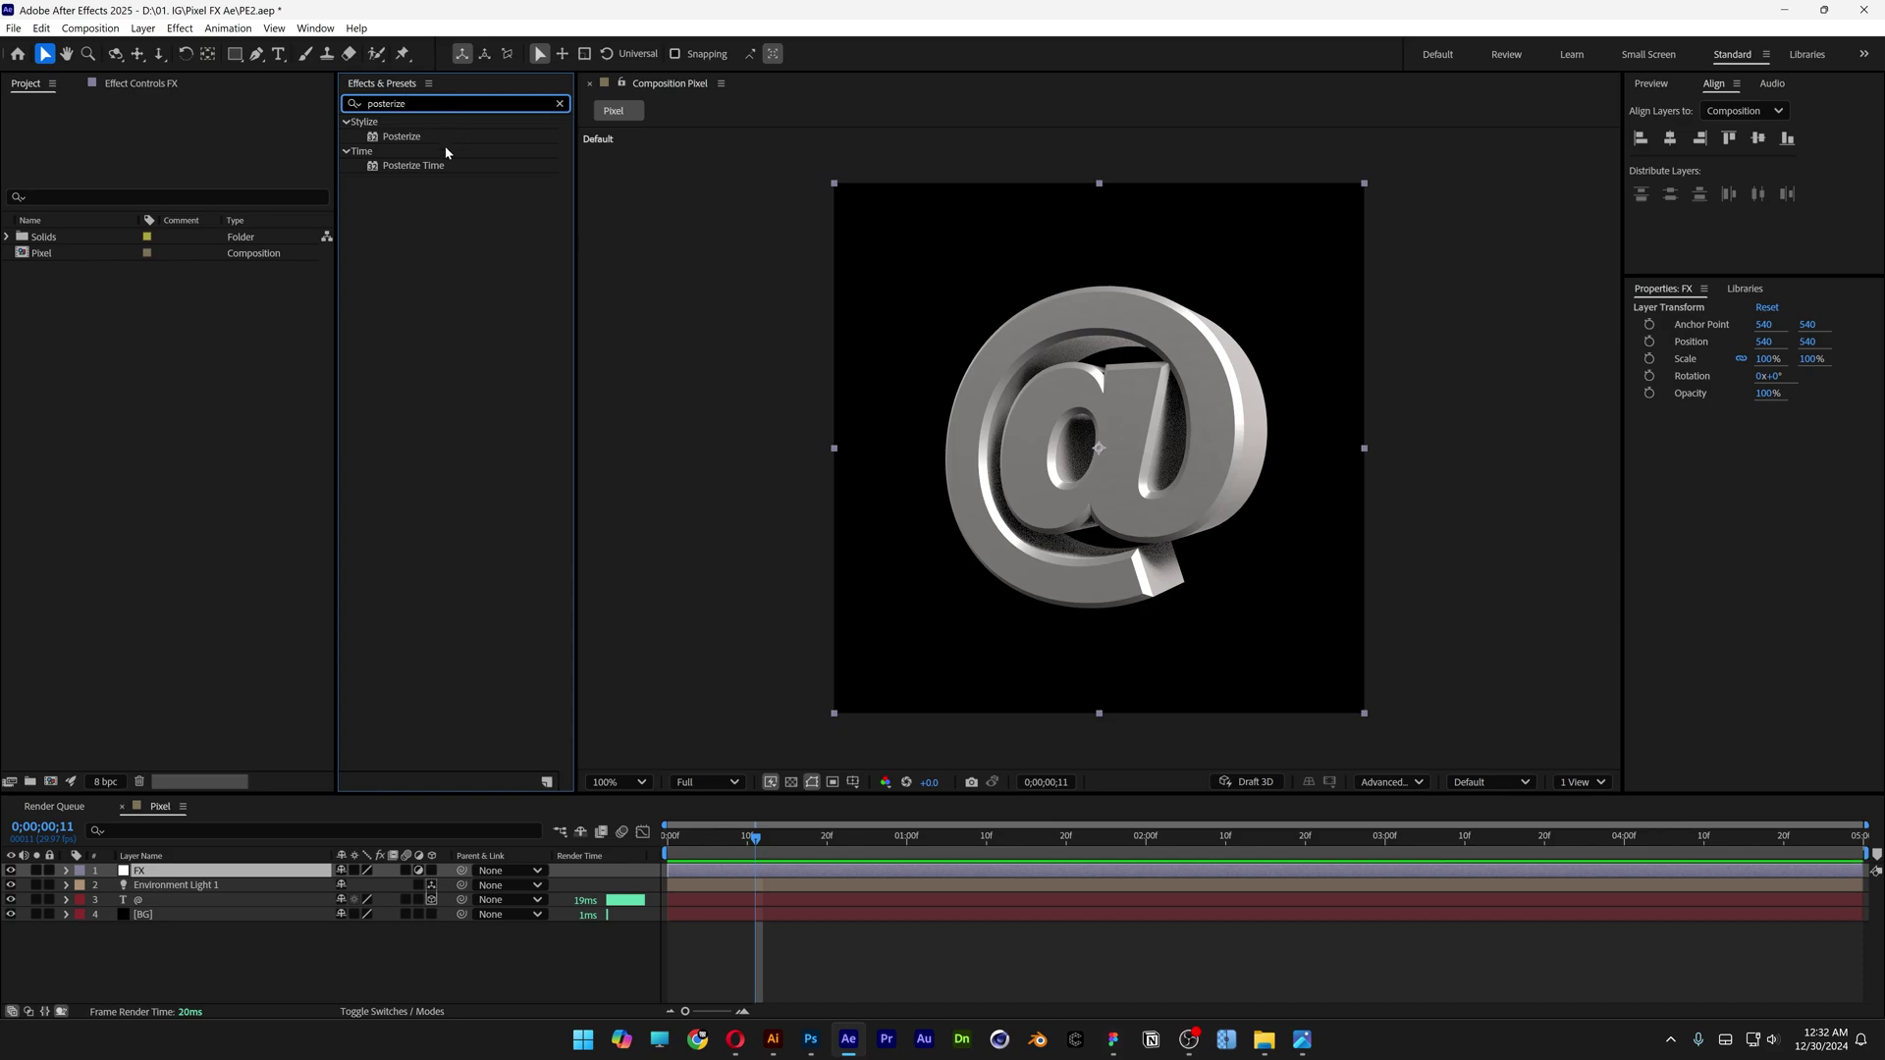
drag(413, 138, 224, 873)
click(187, 135)
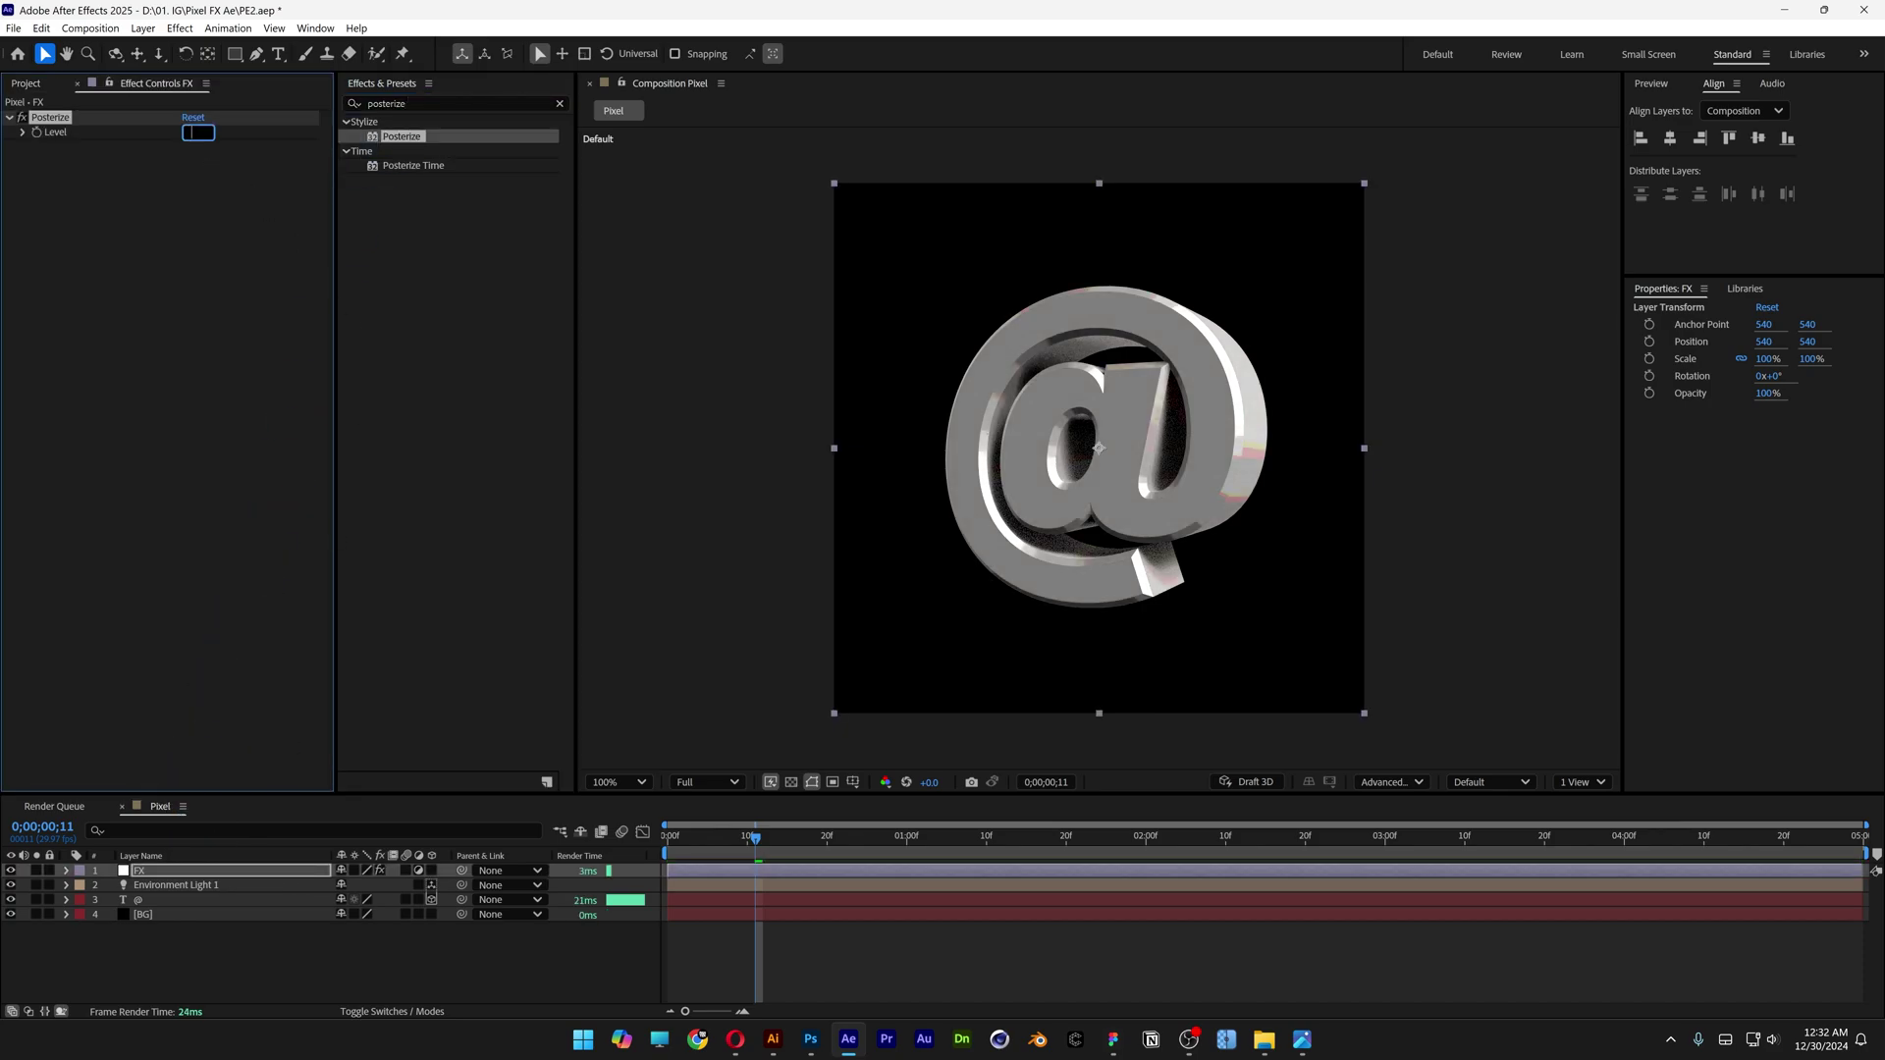
text(10)
key(Return)
Step: Add Mosaic to FX with 60 horizontal and 60 vertical blocks
click(371, 103)
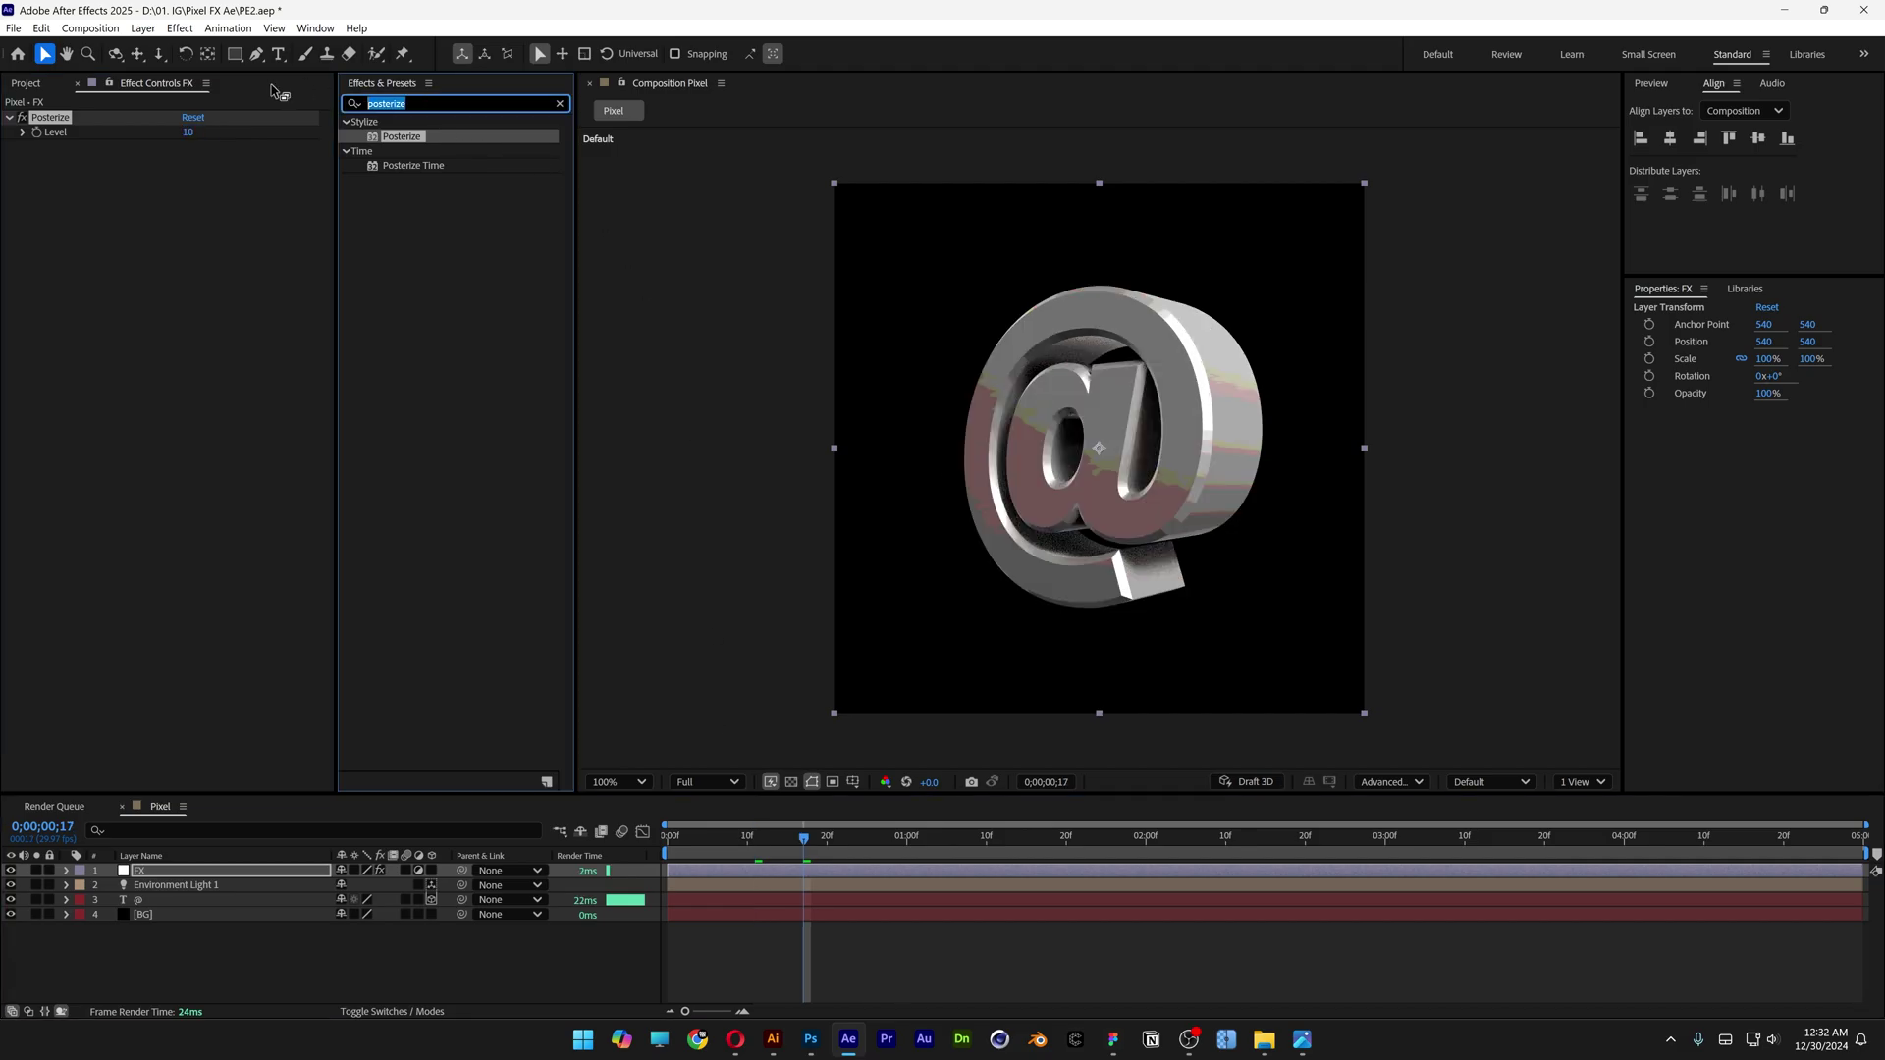
text(mosaic)
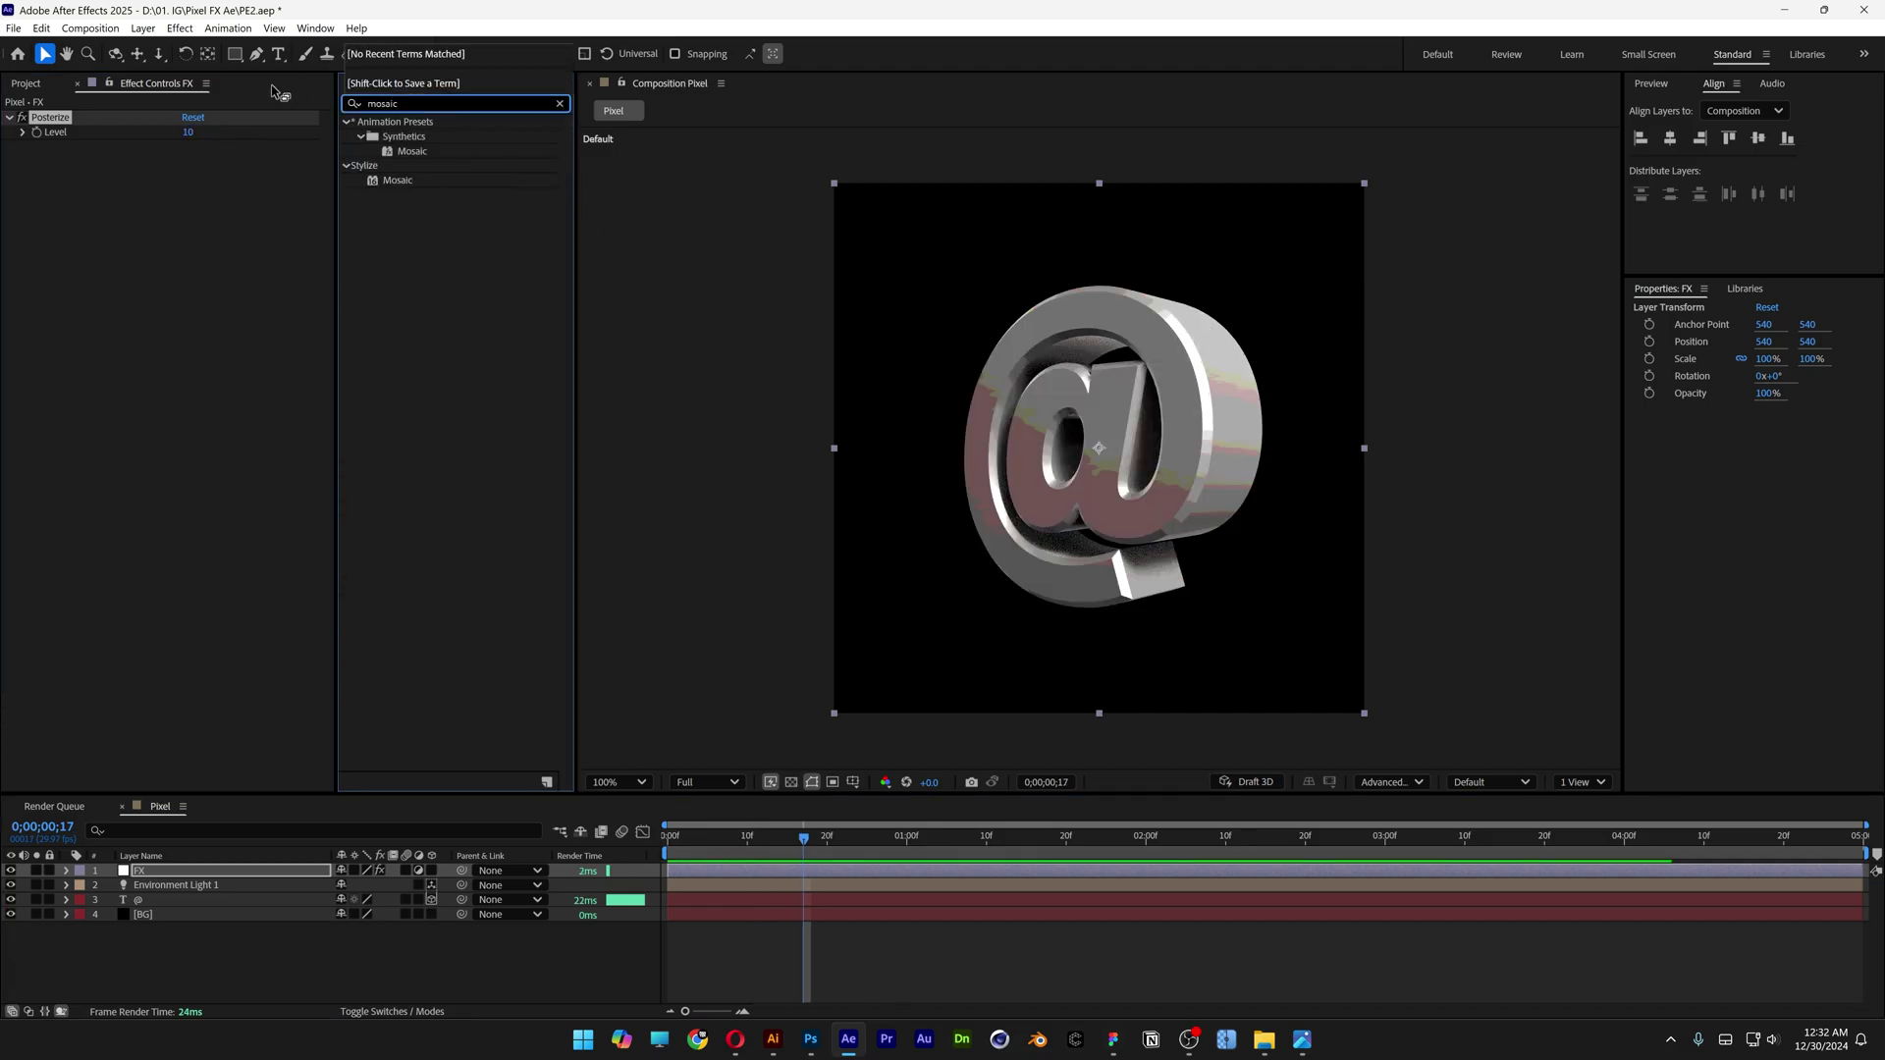
double_click(398, 180)
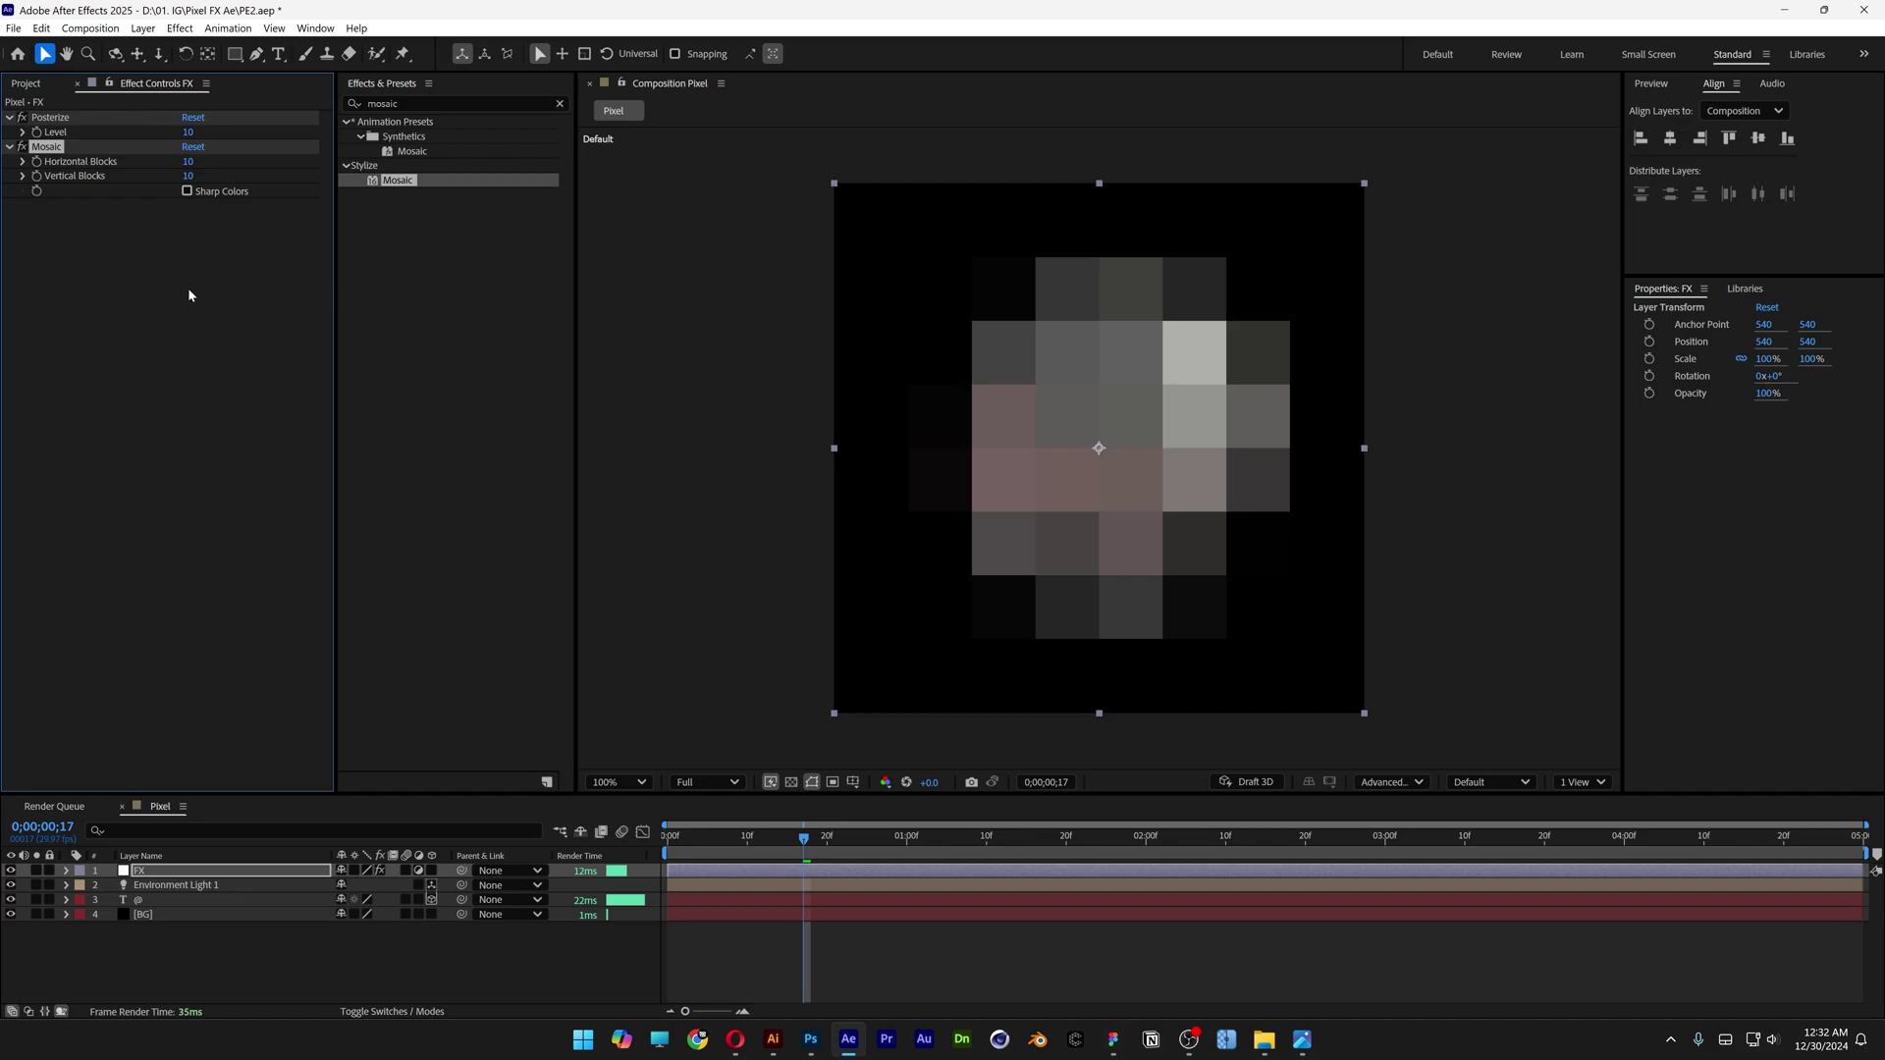
click(187, 161)
text(60)
key(Tab)
text(60)
key(Return)
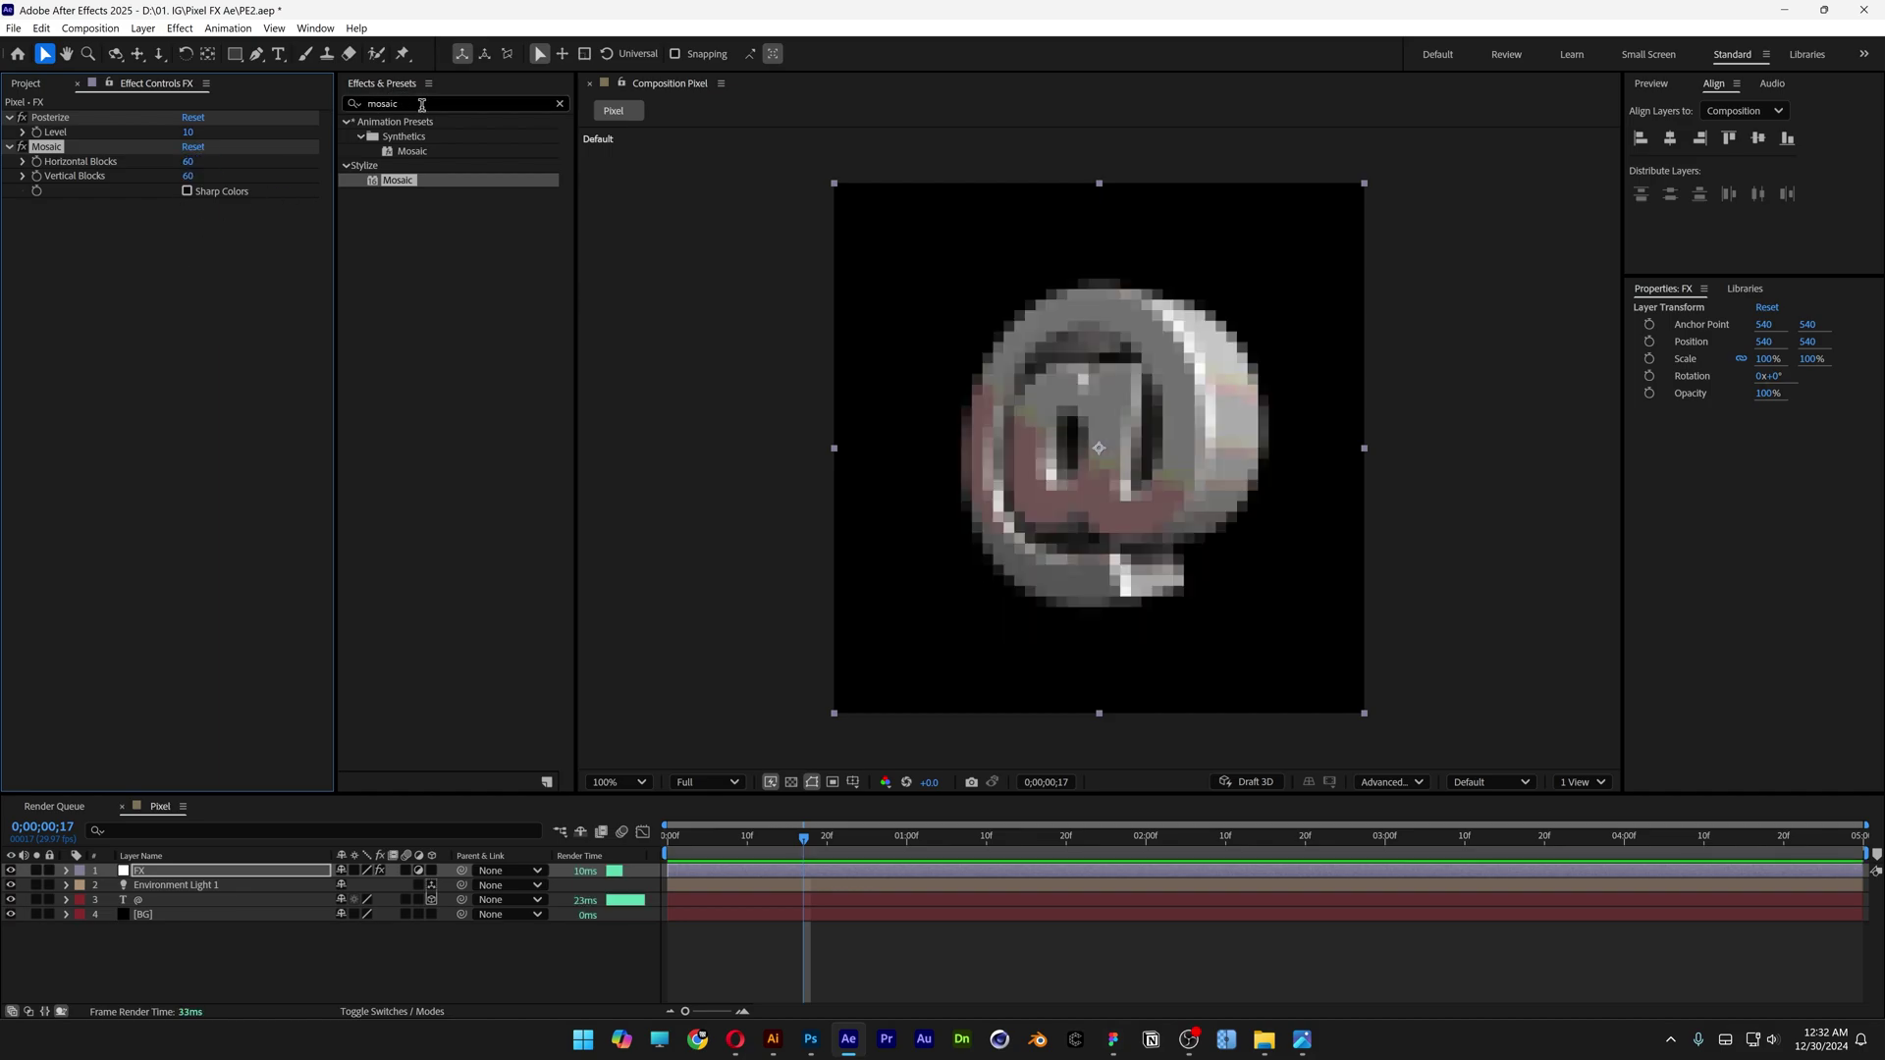
click(422, 104)
text(cc ball)
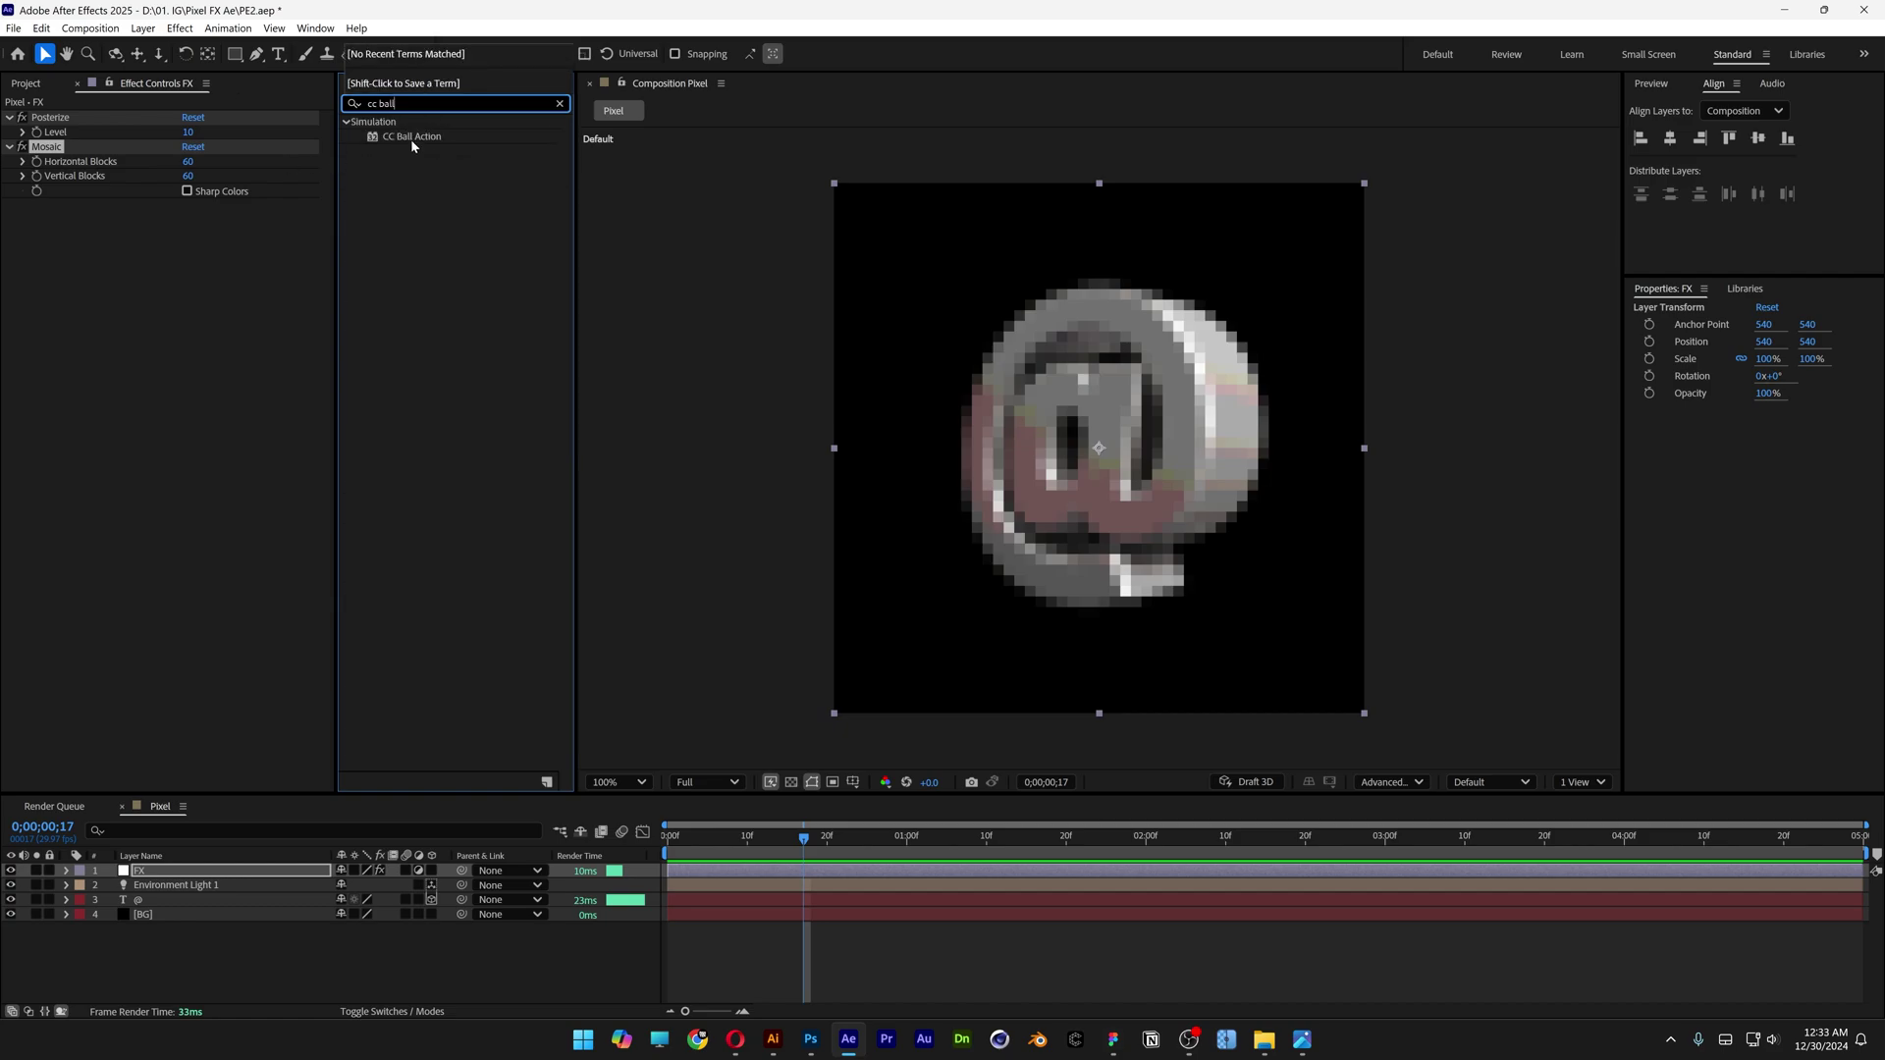
Step: Apply CC Ball Action to the FX layer with Grid Spacing 10
drag(412, 137, 137, 353)
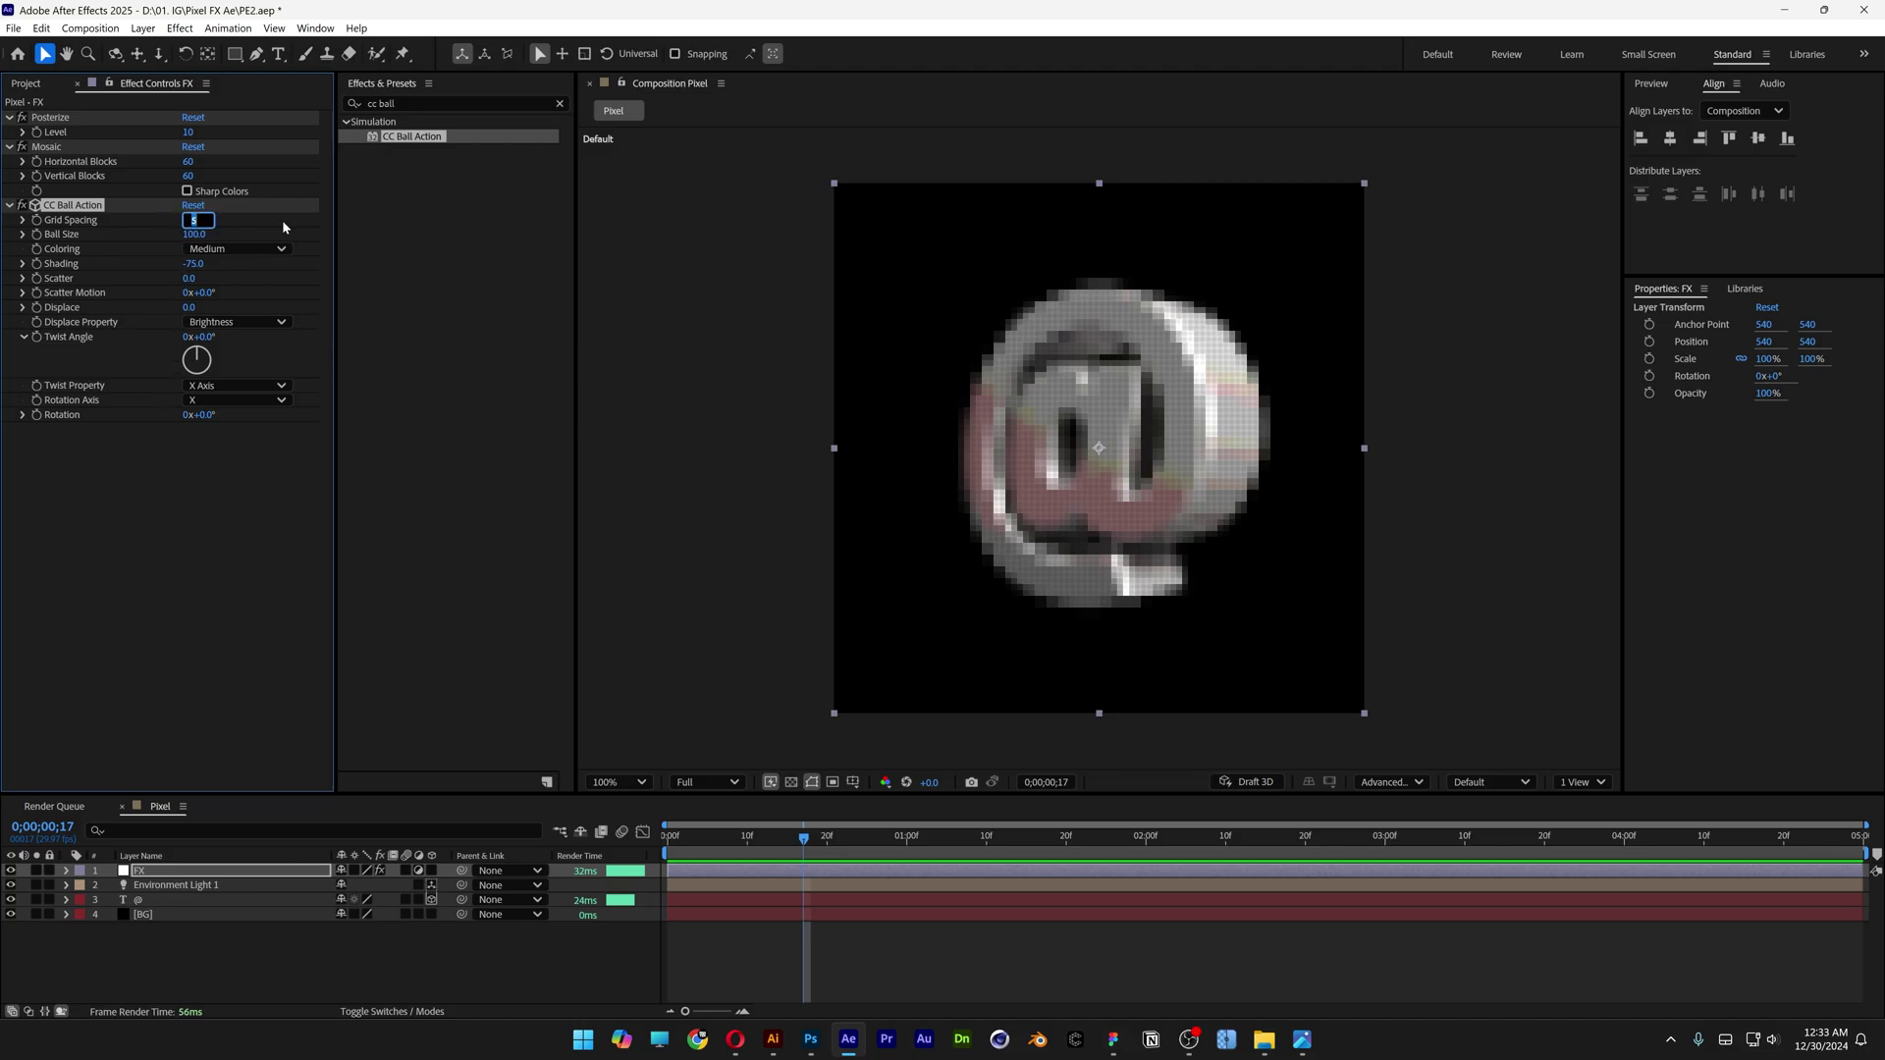
text(8)
key(Return)
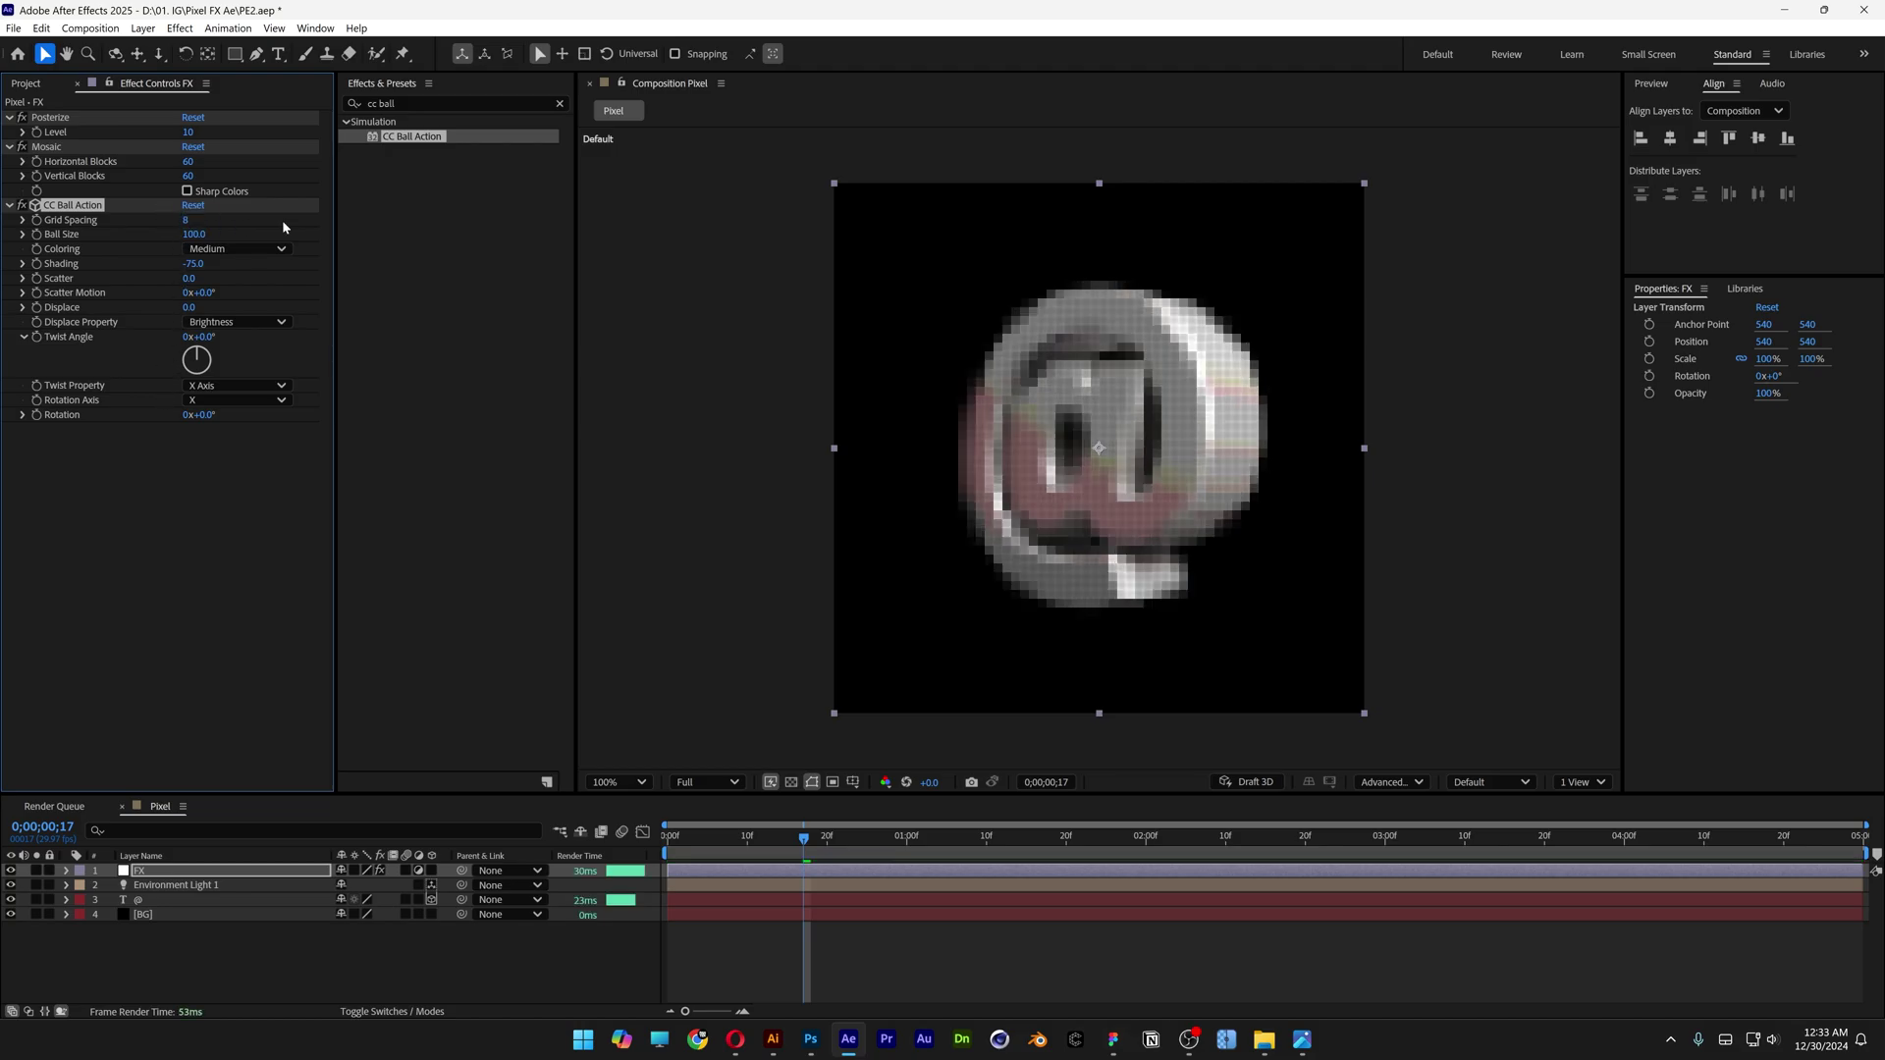
key(period)
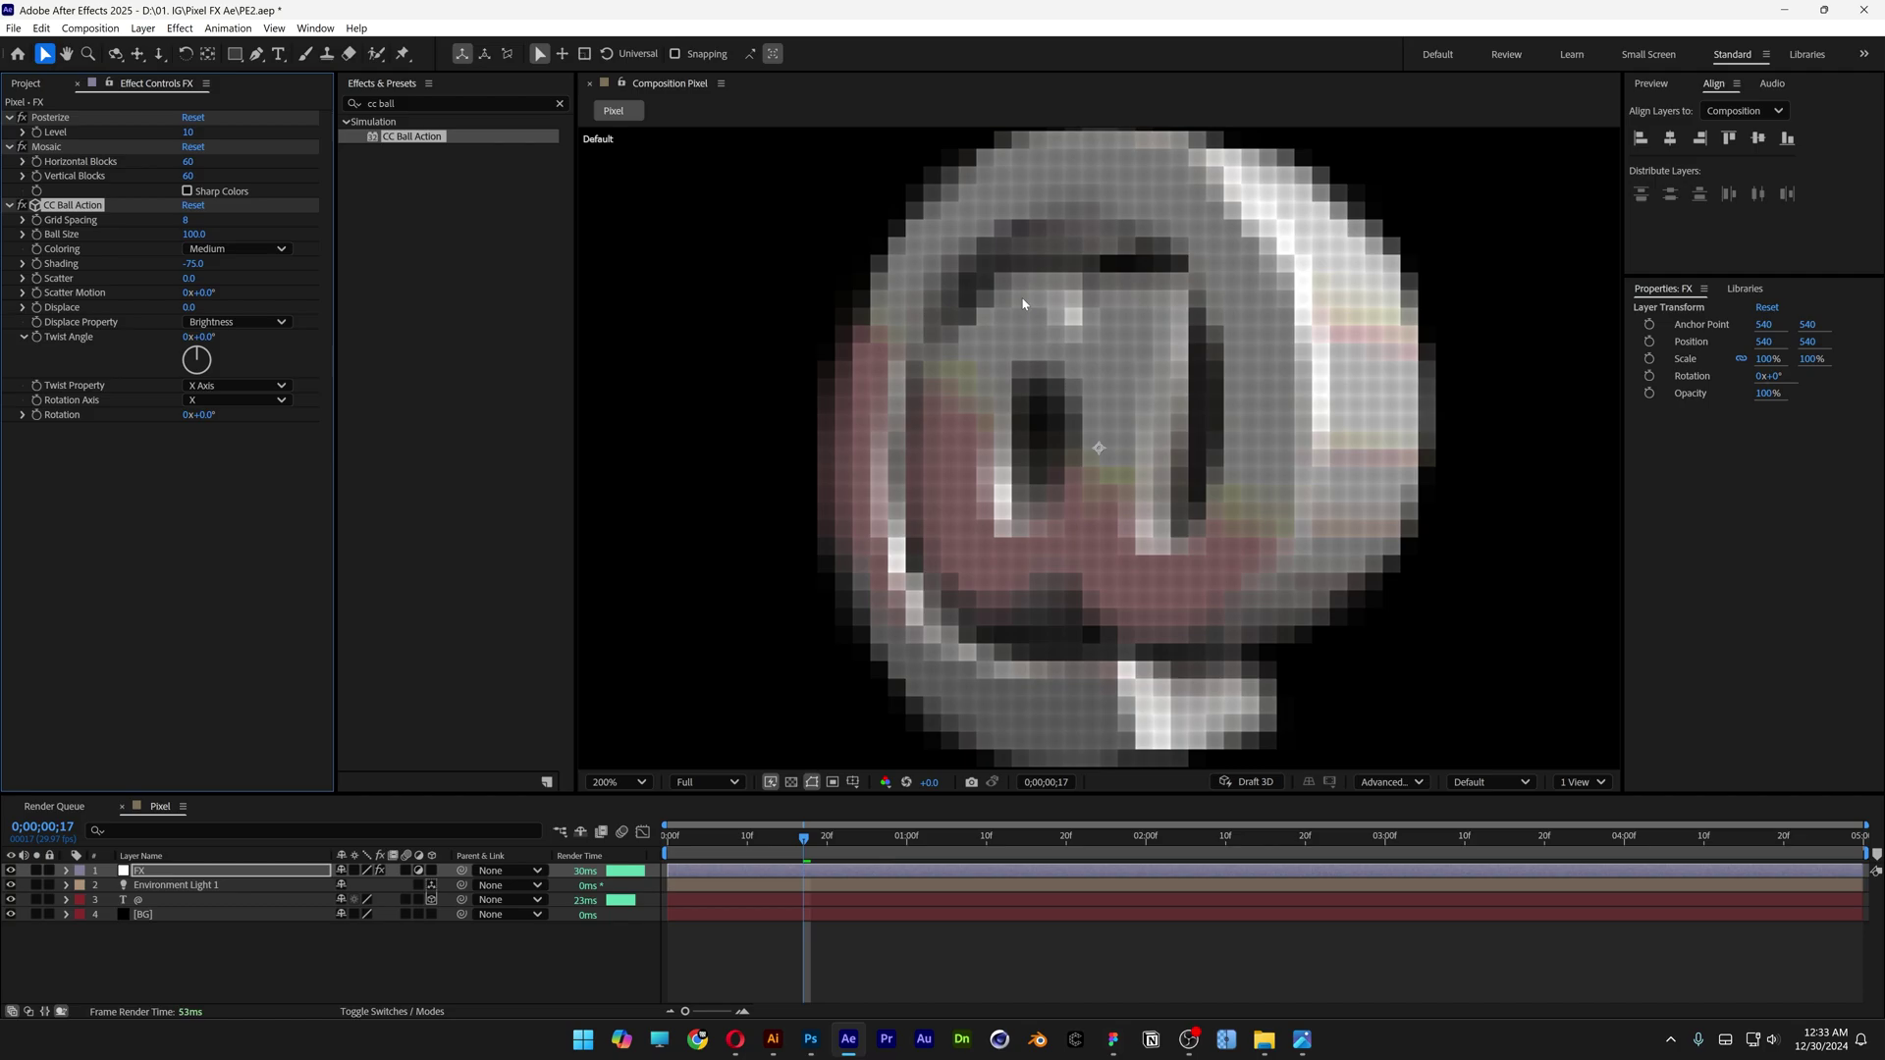
click(22, 204)
click(188, 221)
text(10)
key(Return)
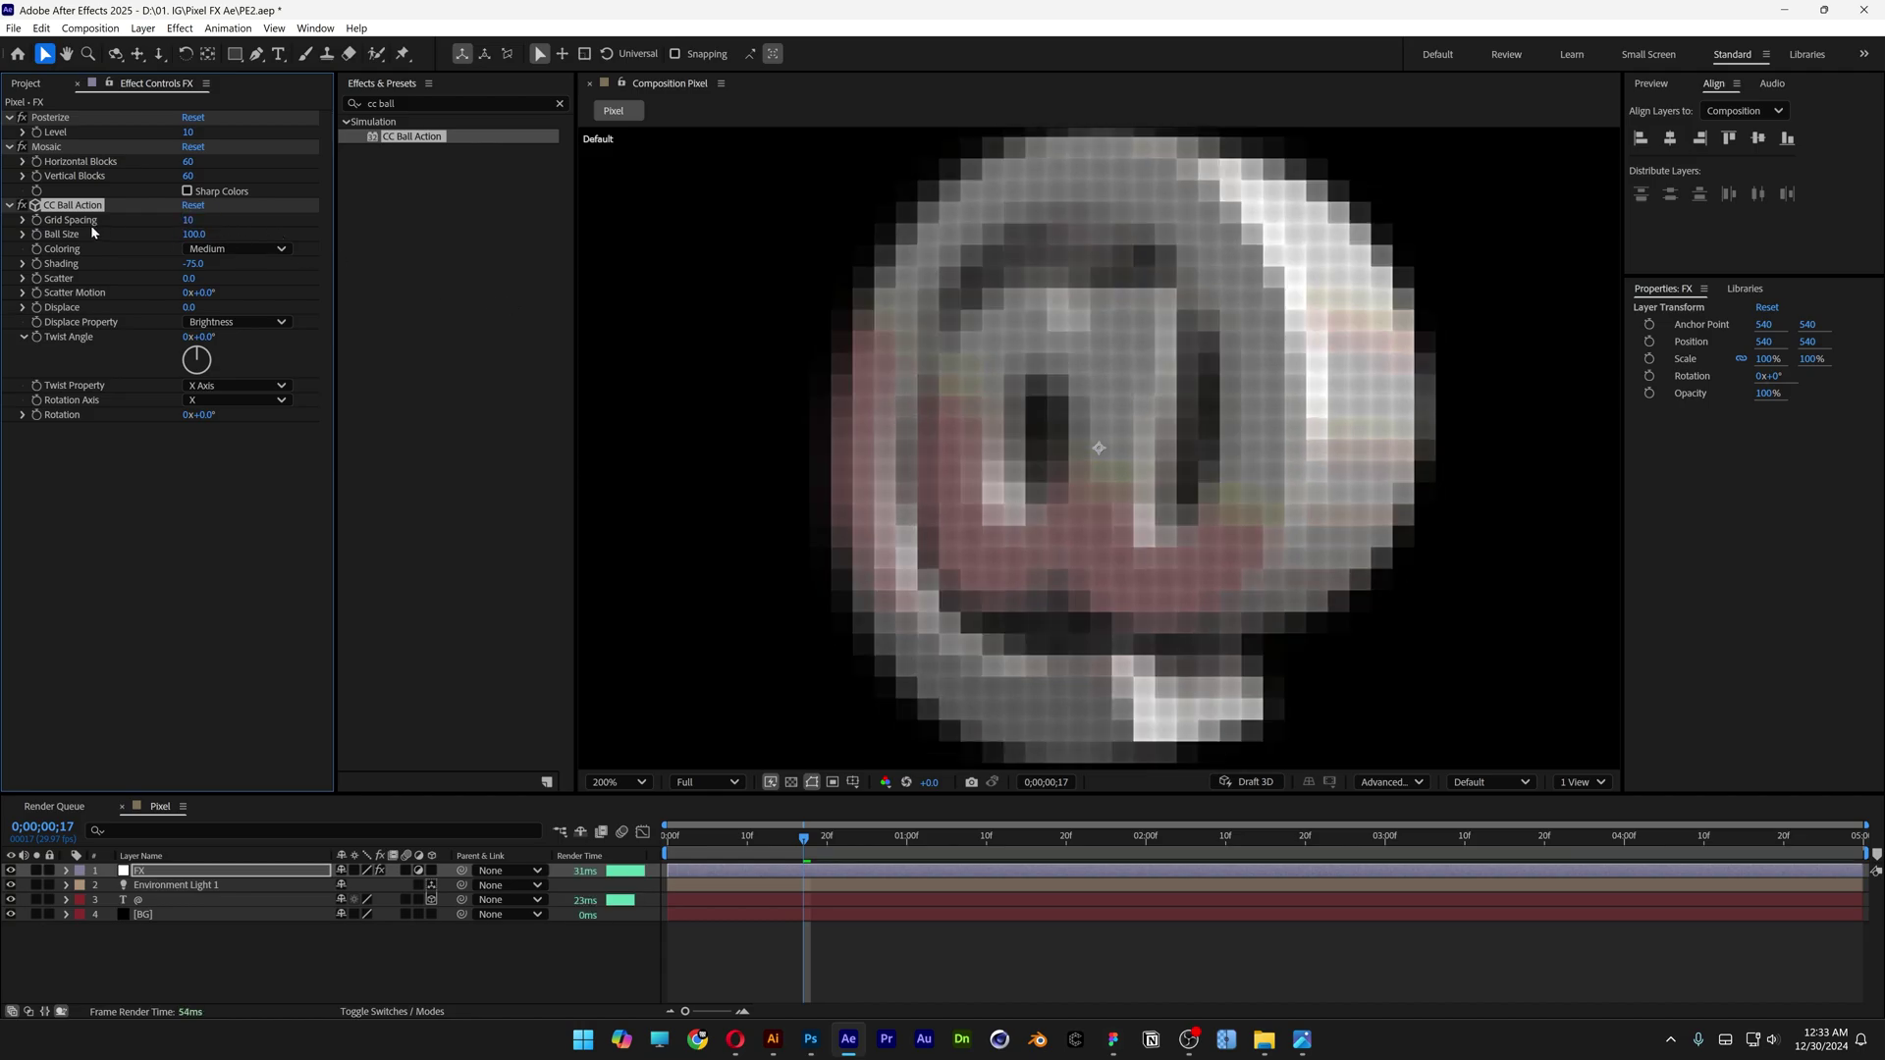
click(23, 205)
click(24, 205)
Step: Add Curves to FX and pull the curve down to darken the image
click(560, 103)
click(437, 100)
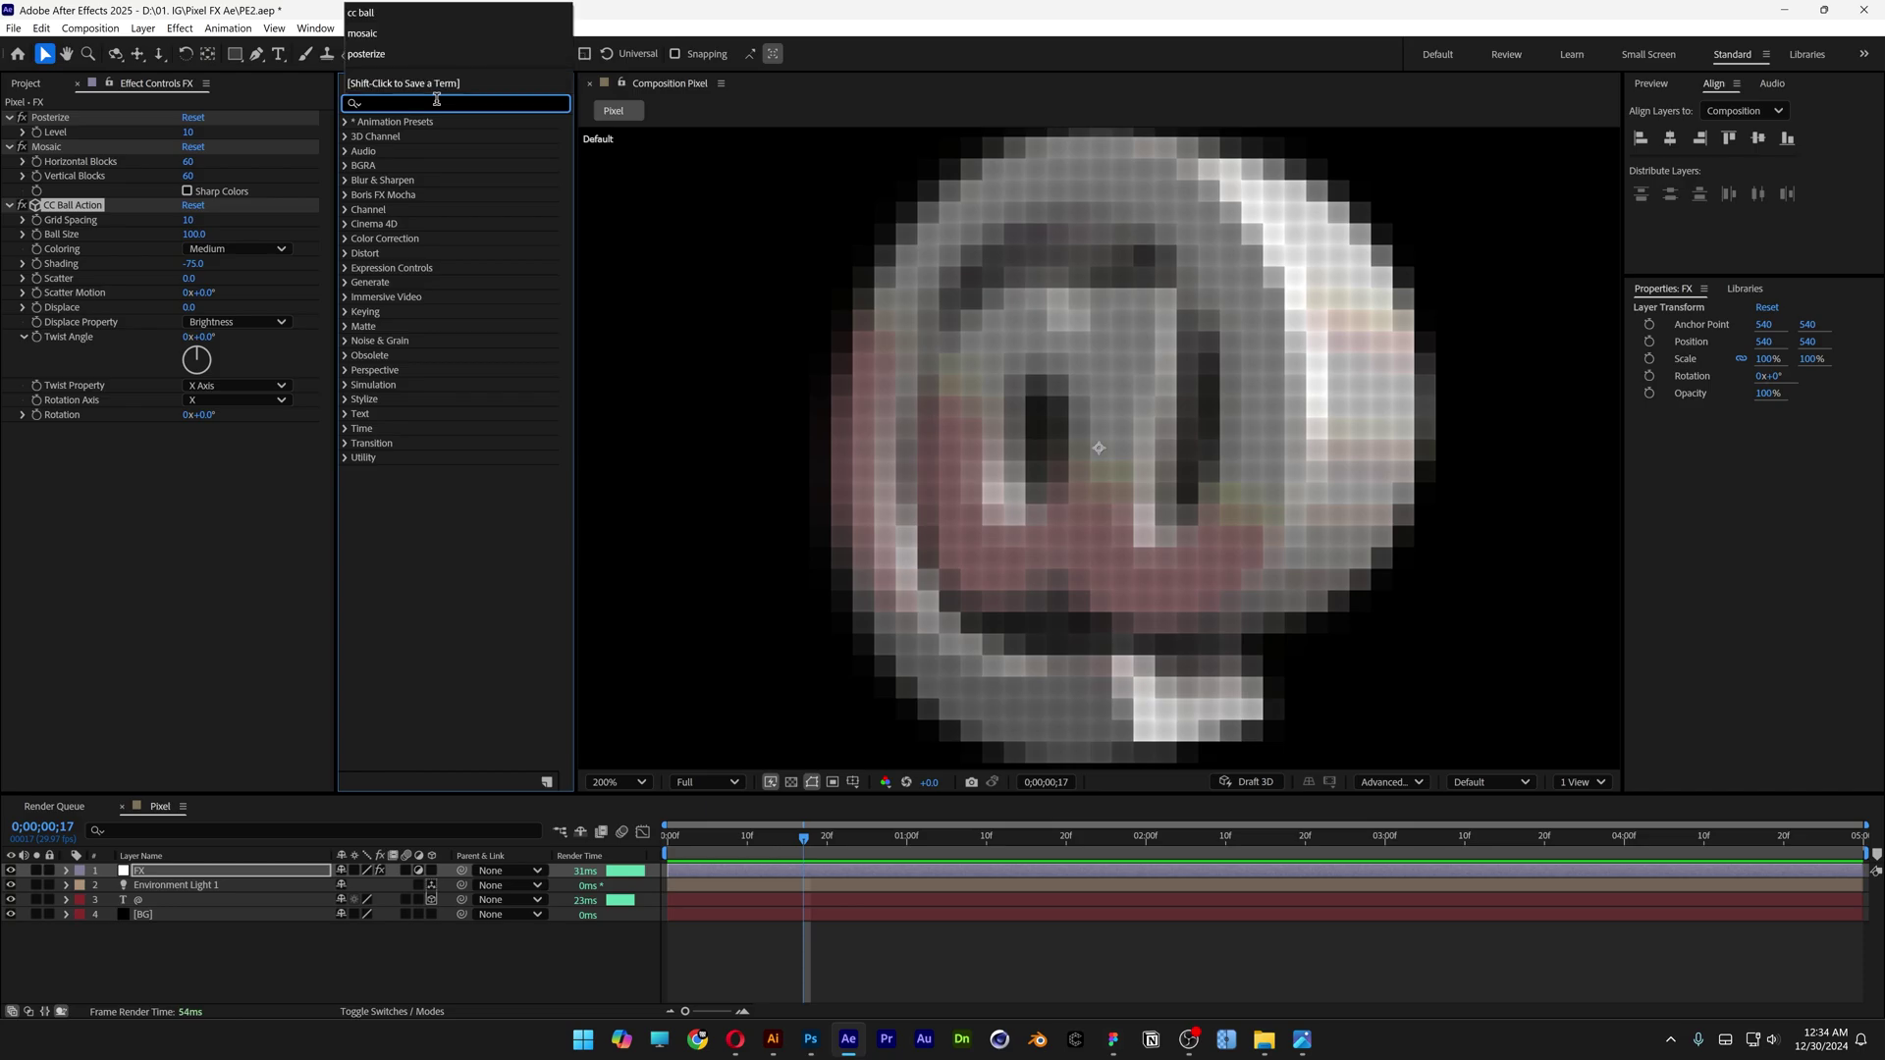
text(curves)
drag(412, 180, 131, 653)
drag(187, 596, 182, 590)
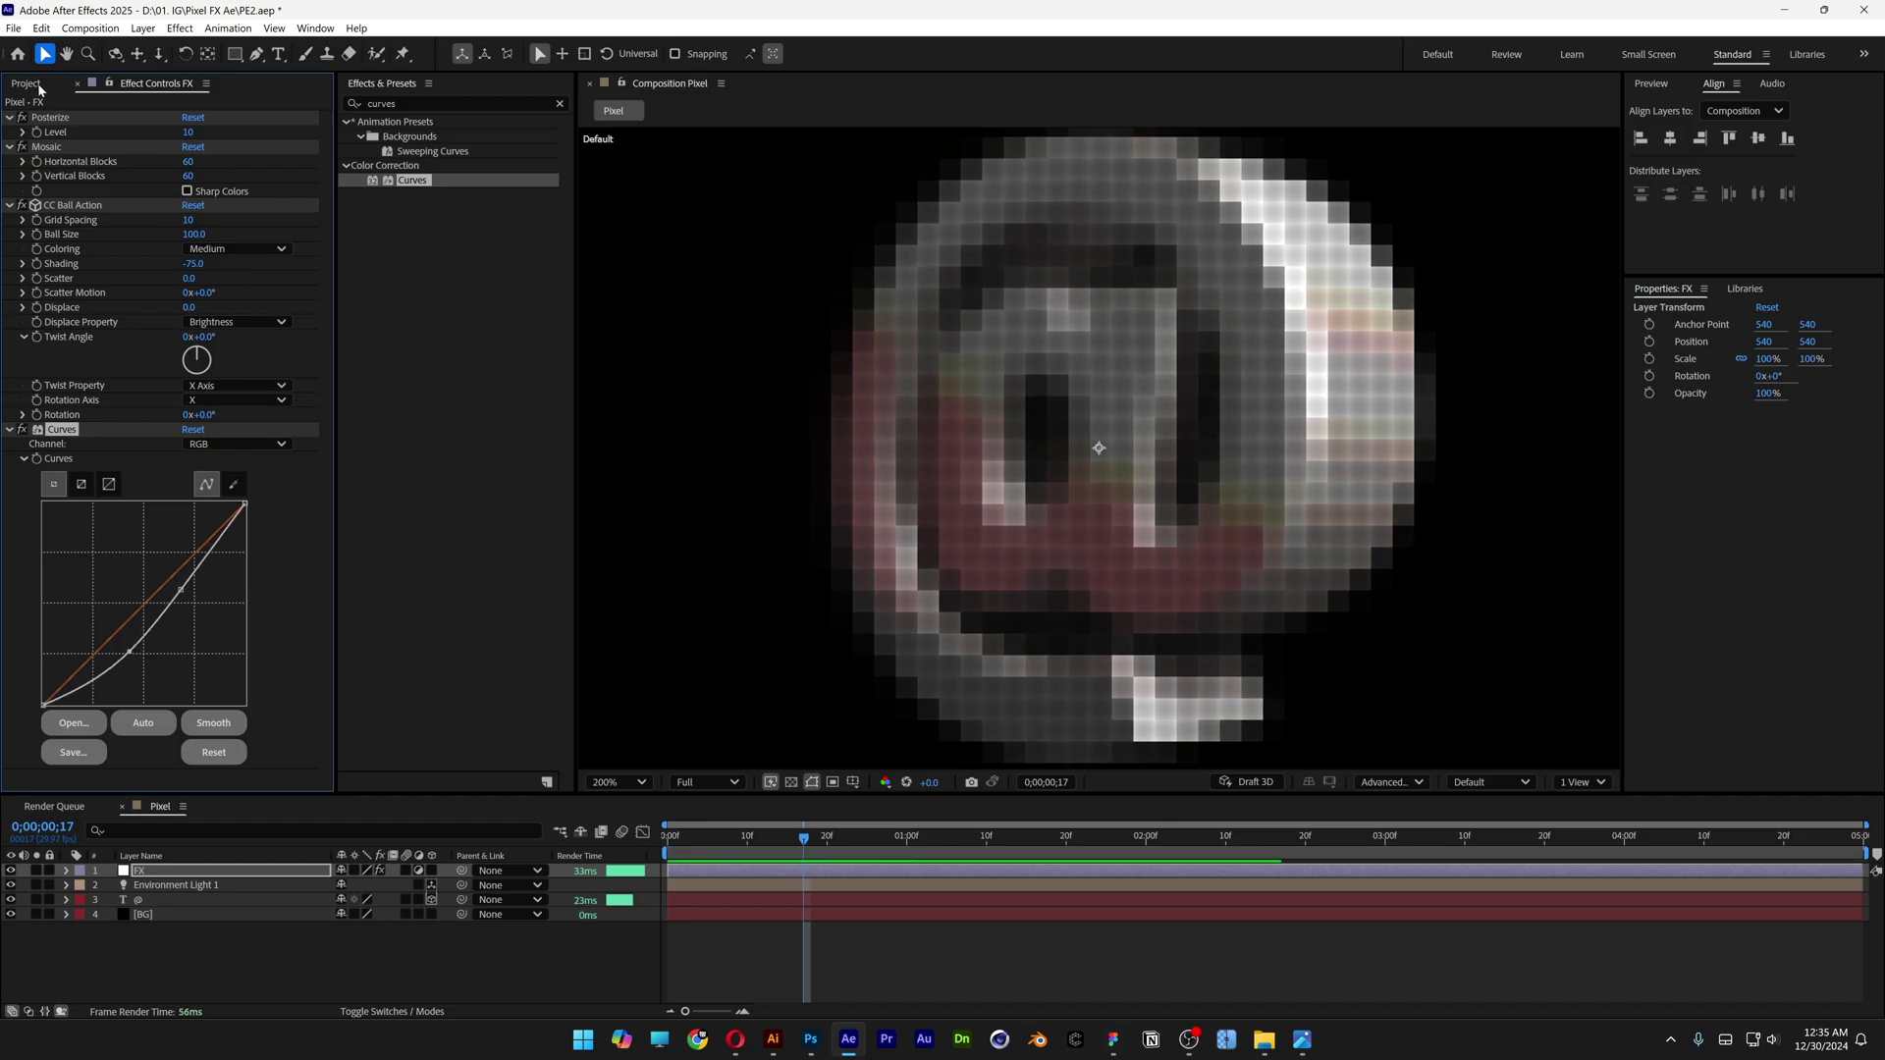
click(38, 88)
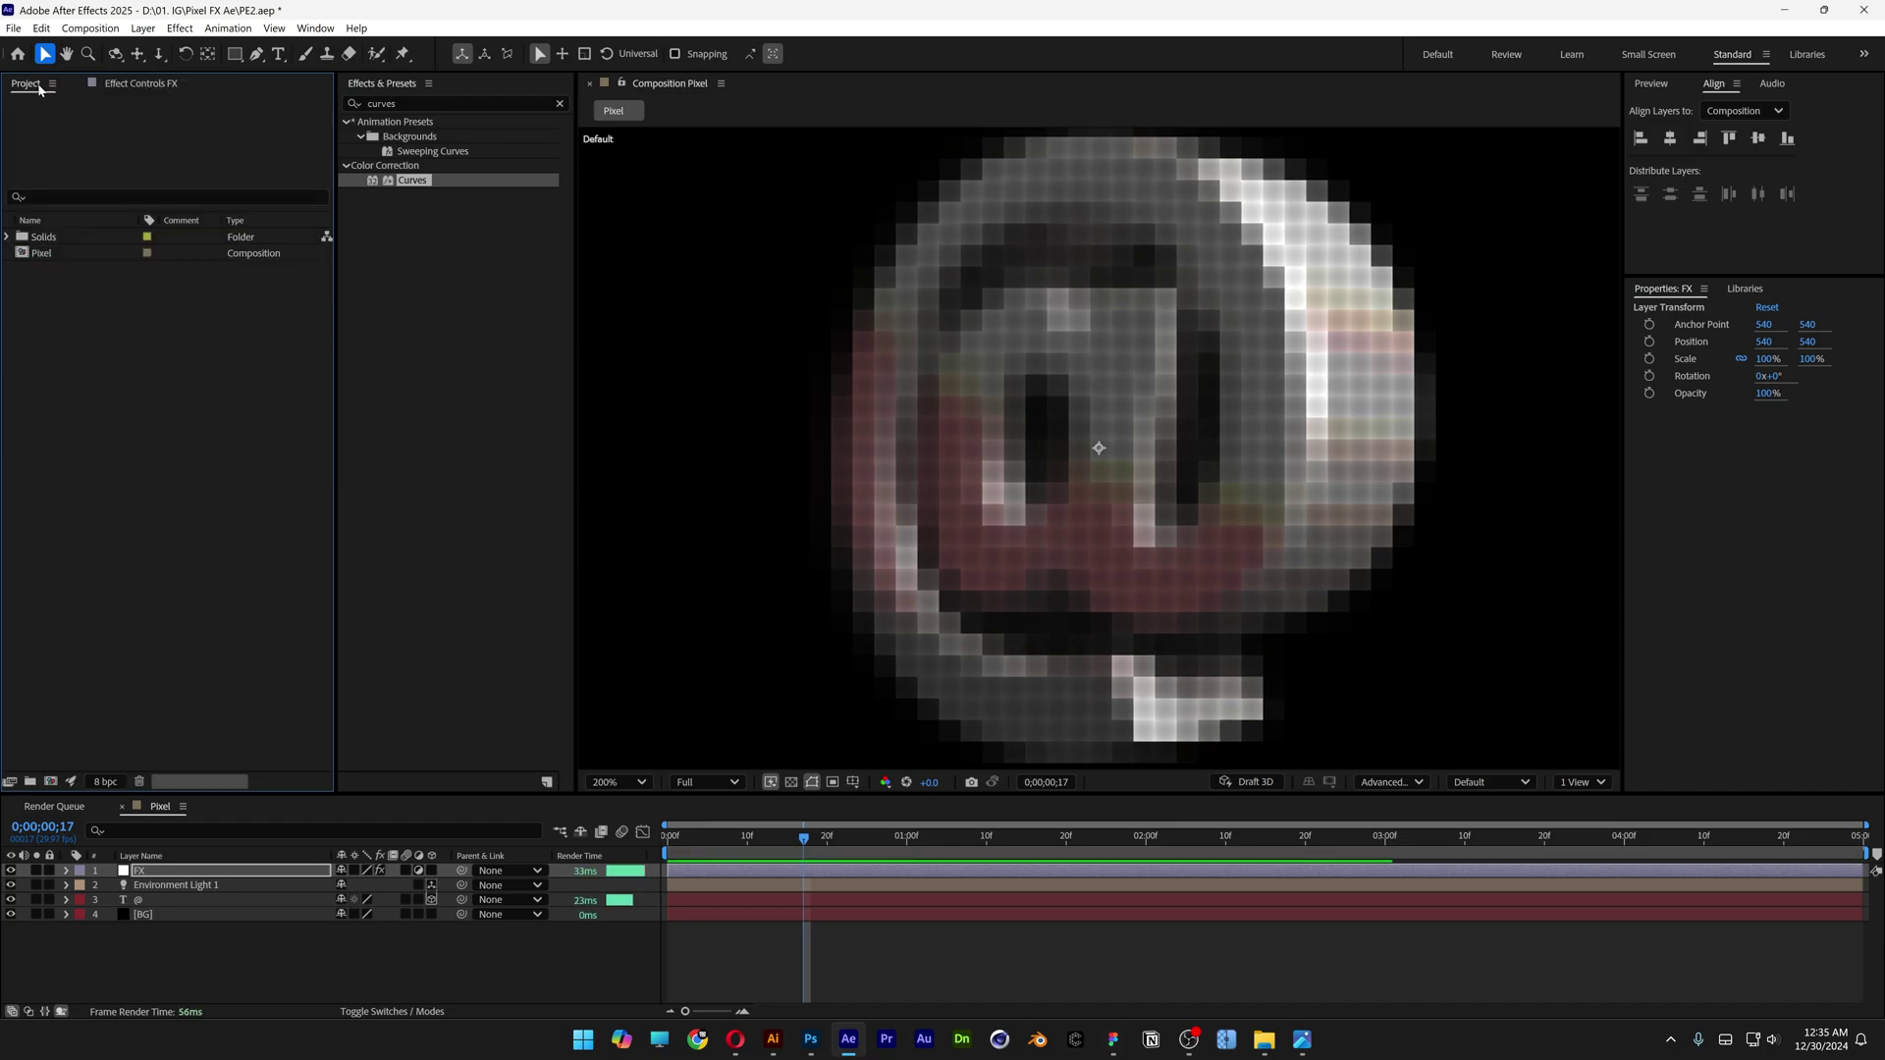
Step: Create a 1080×1080 composition named RGB and nest the Pixel comp inside it
right_click(165, 391)
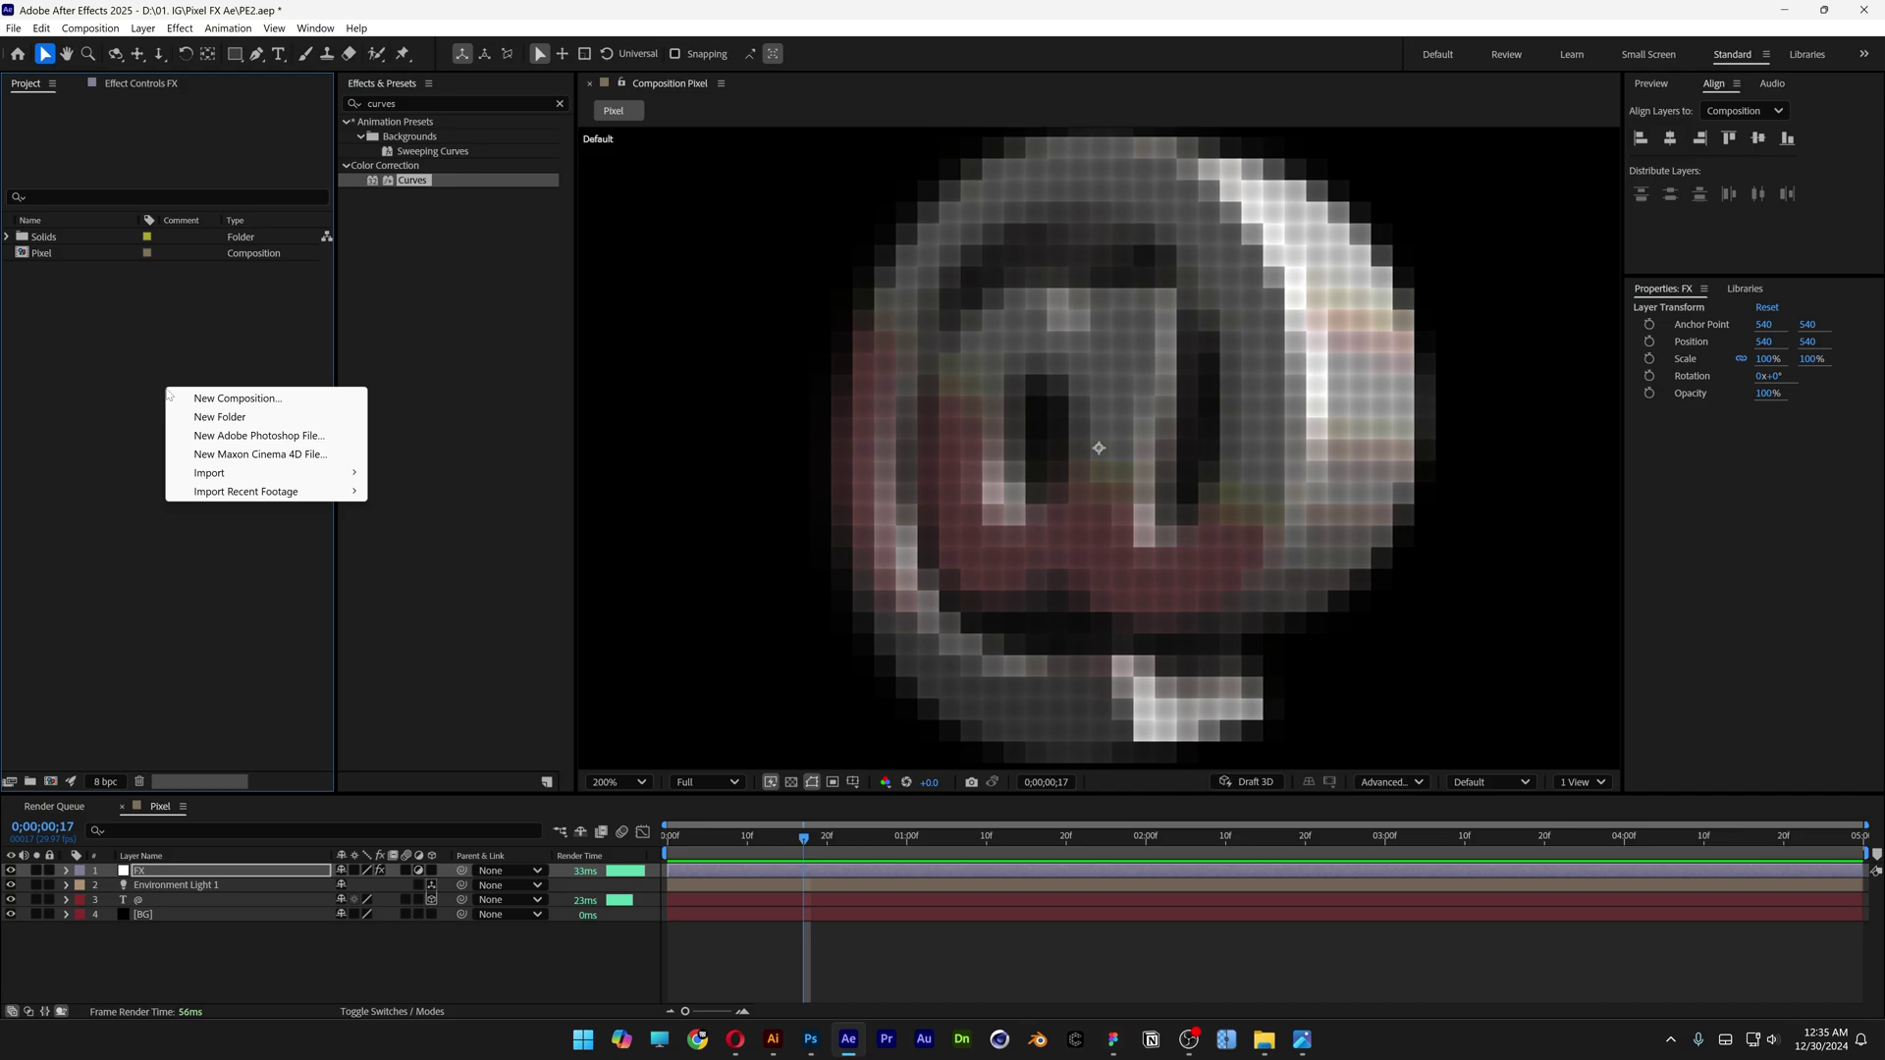
click(237, 398)
text(RGB)
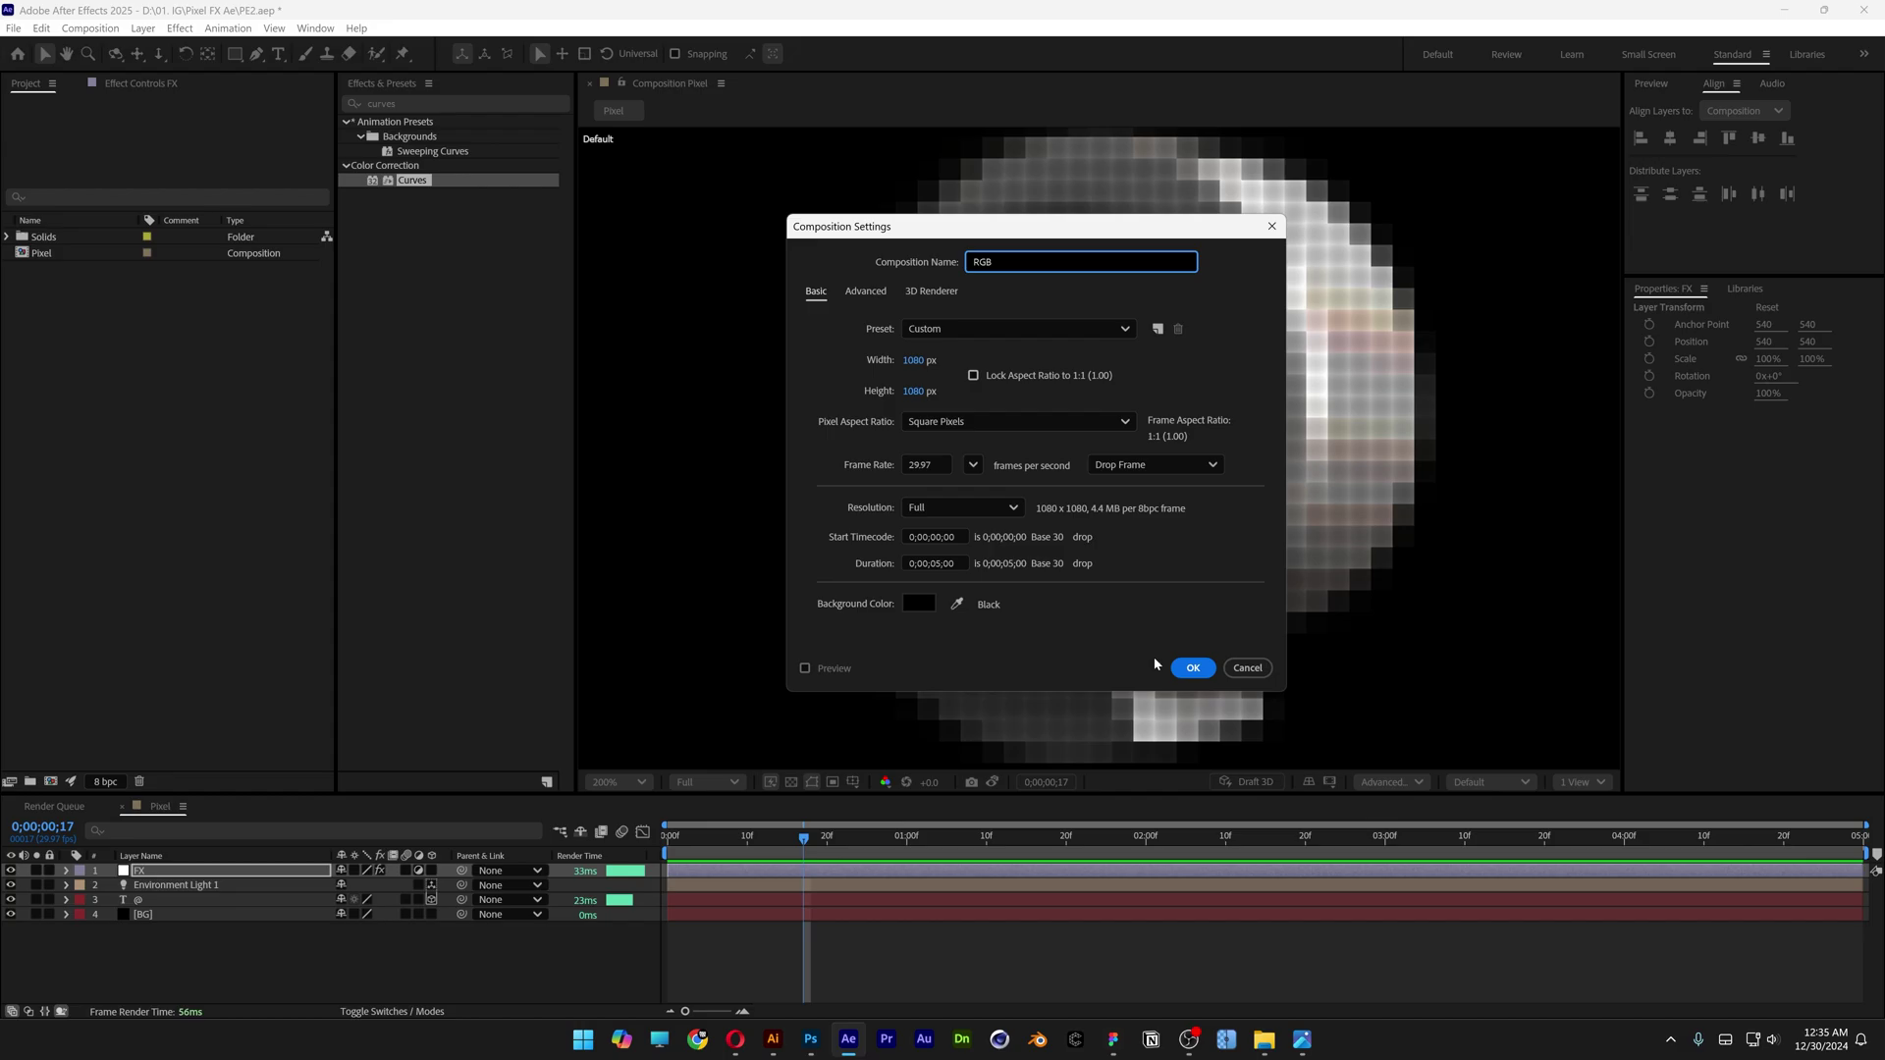
click(1193, 667)
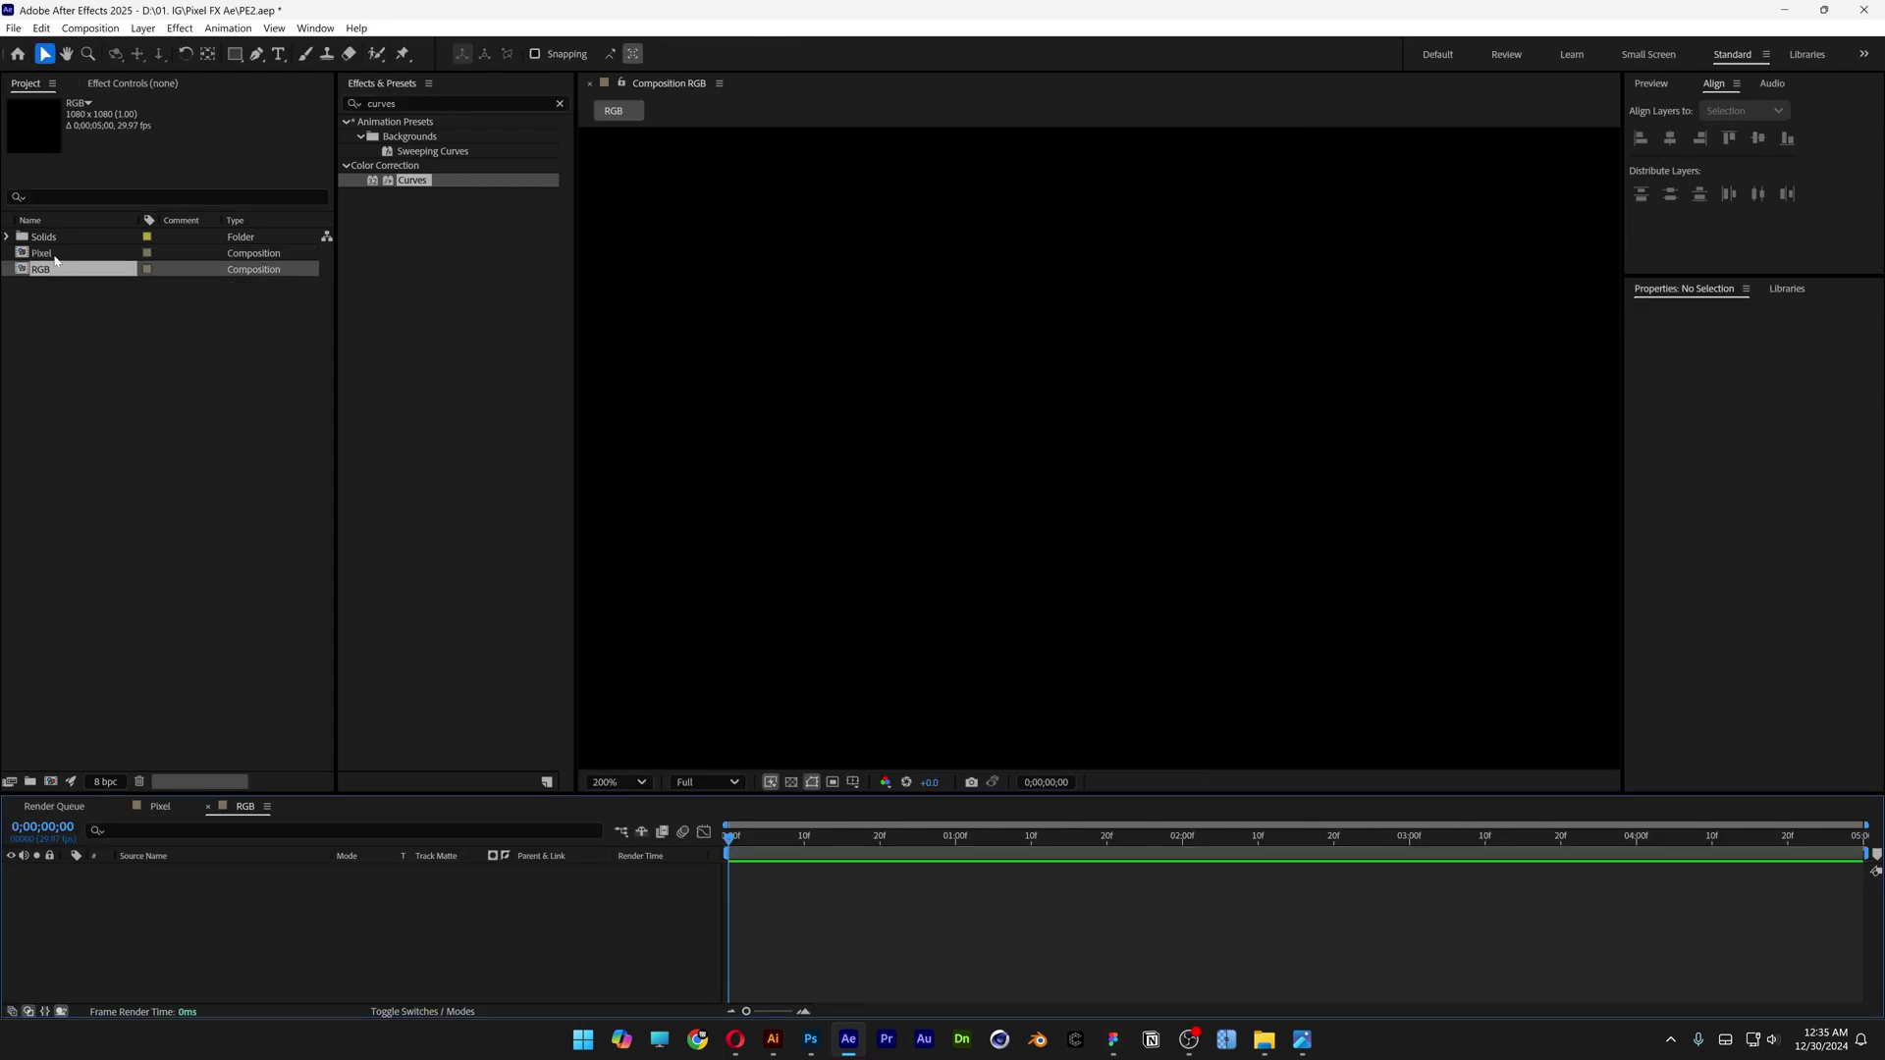
drag(49, 255, 438, 957)
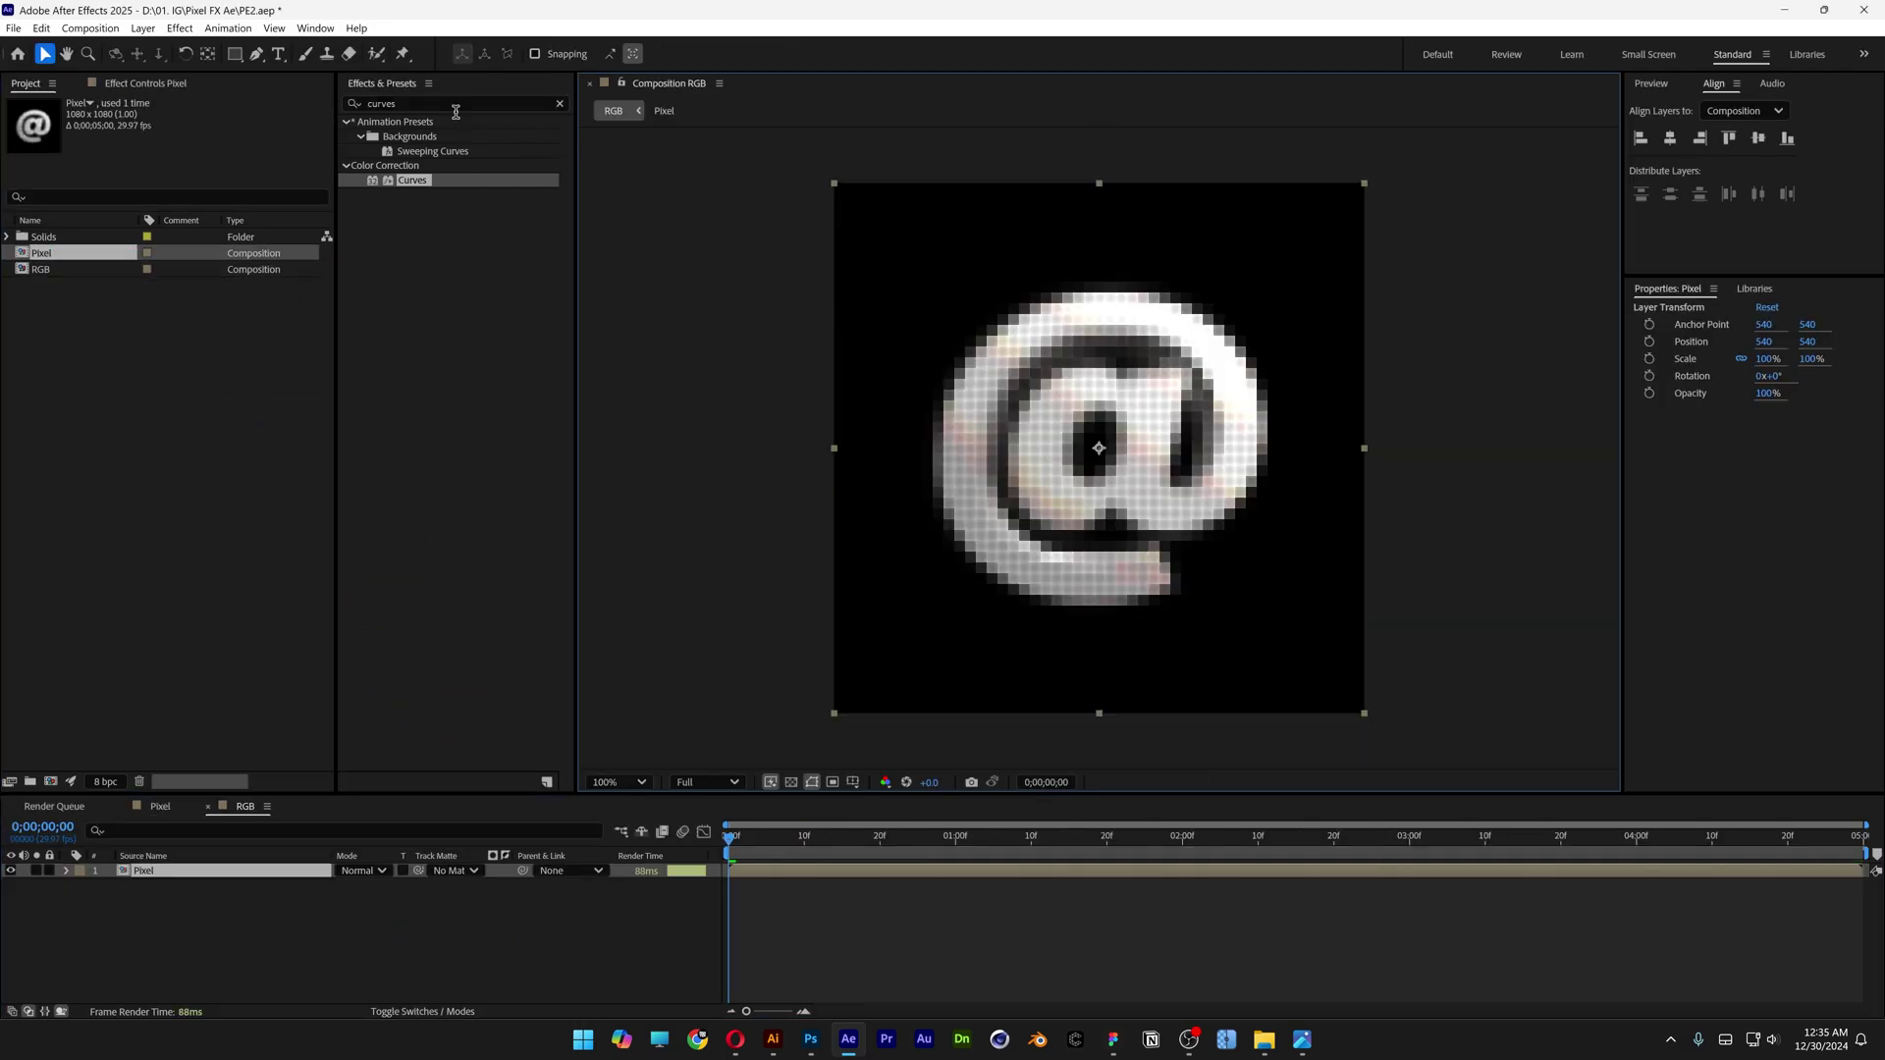
click(456, 108)
text(shift channel)
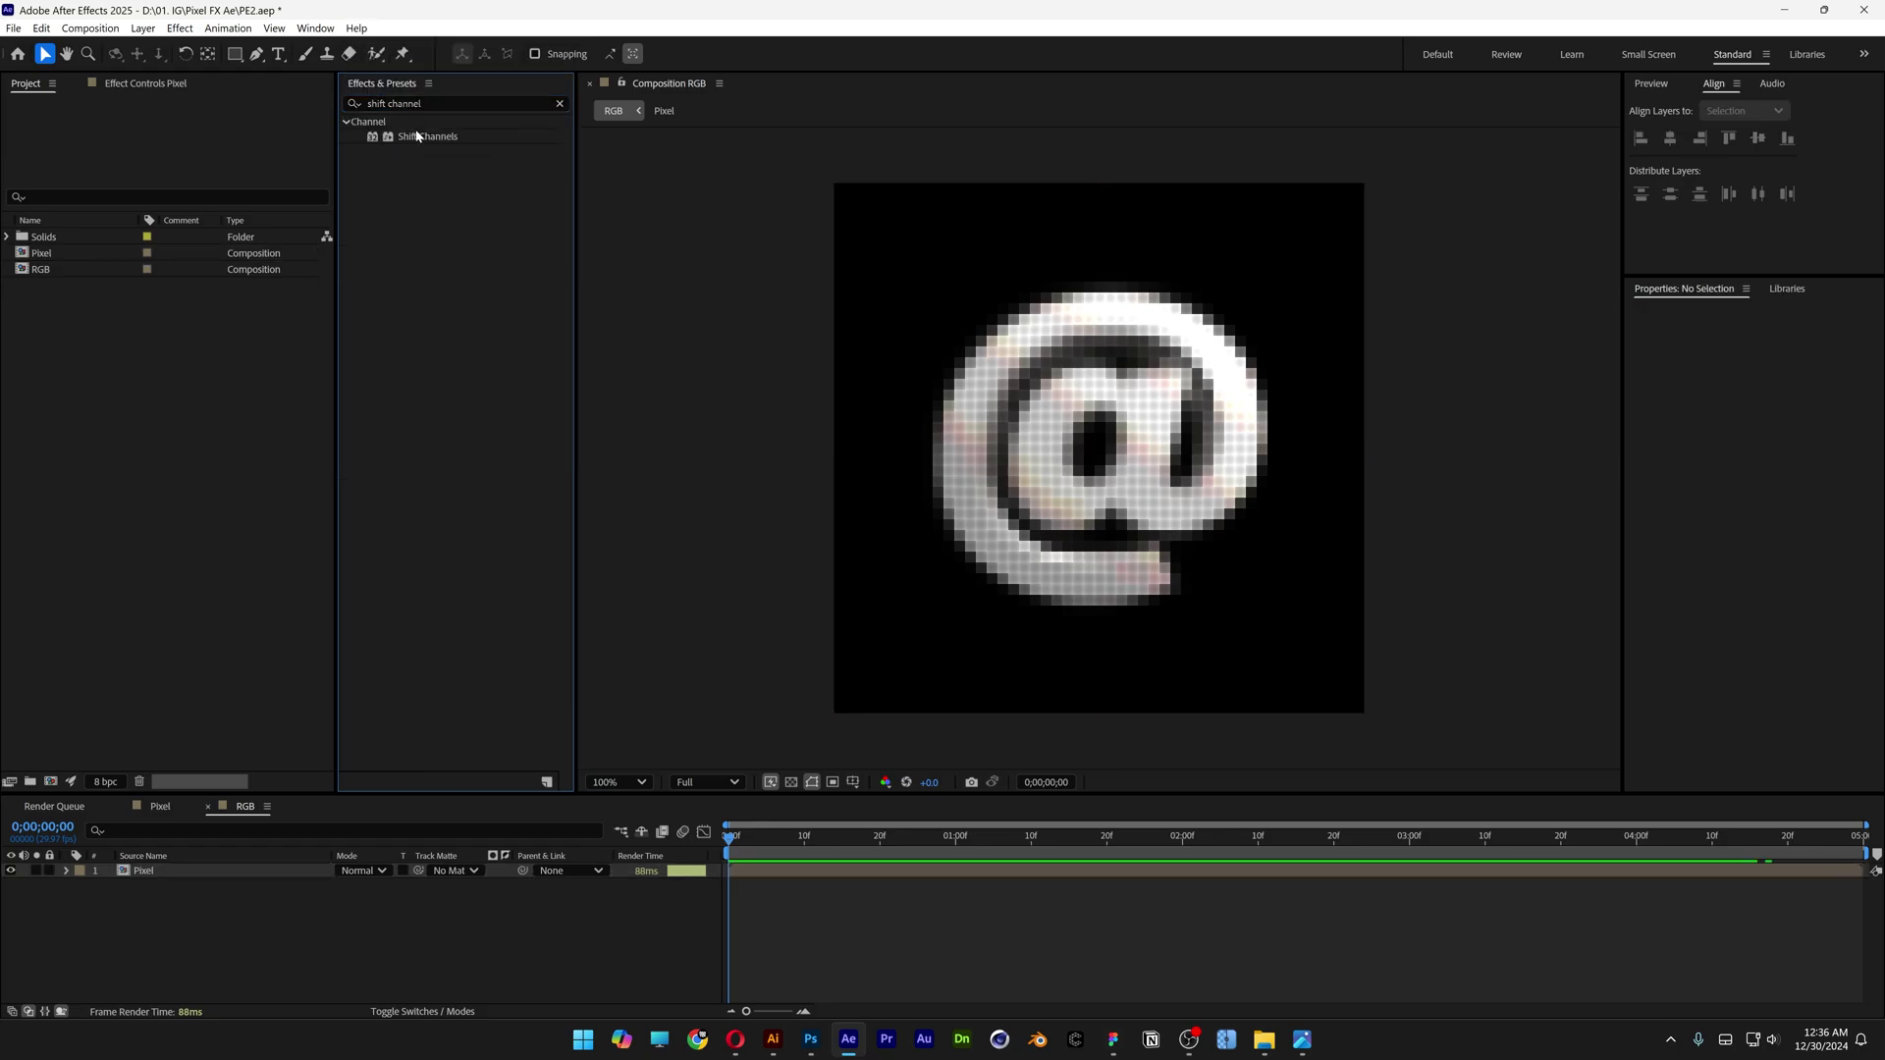
Step: Apply Shift Channels to the Pixel layer, duplicate it, and set the first copy to pass only red
click(420, 137)
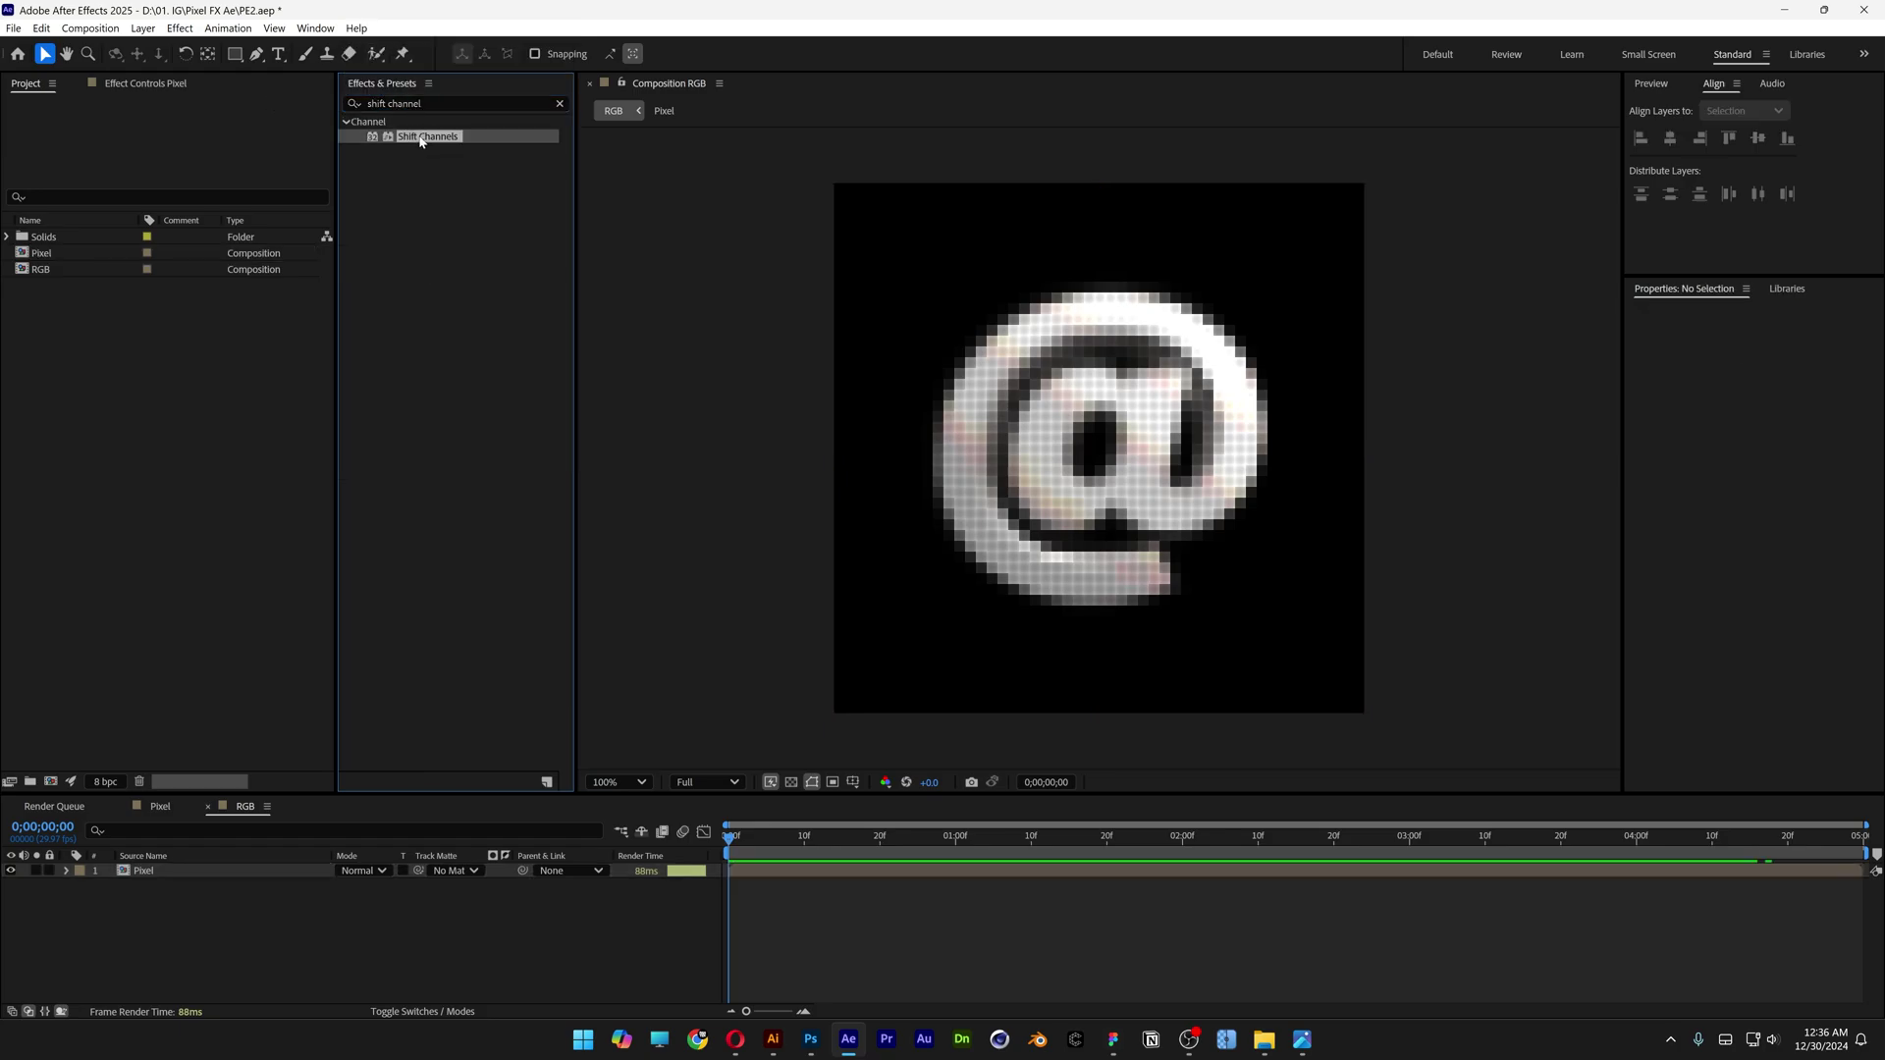
drag(420, 140, 199, 876)
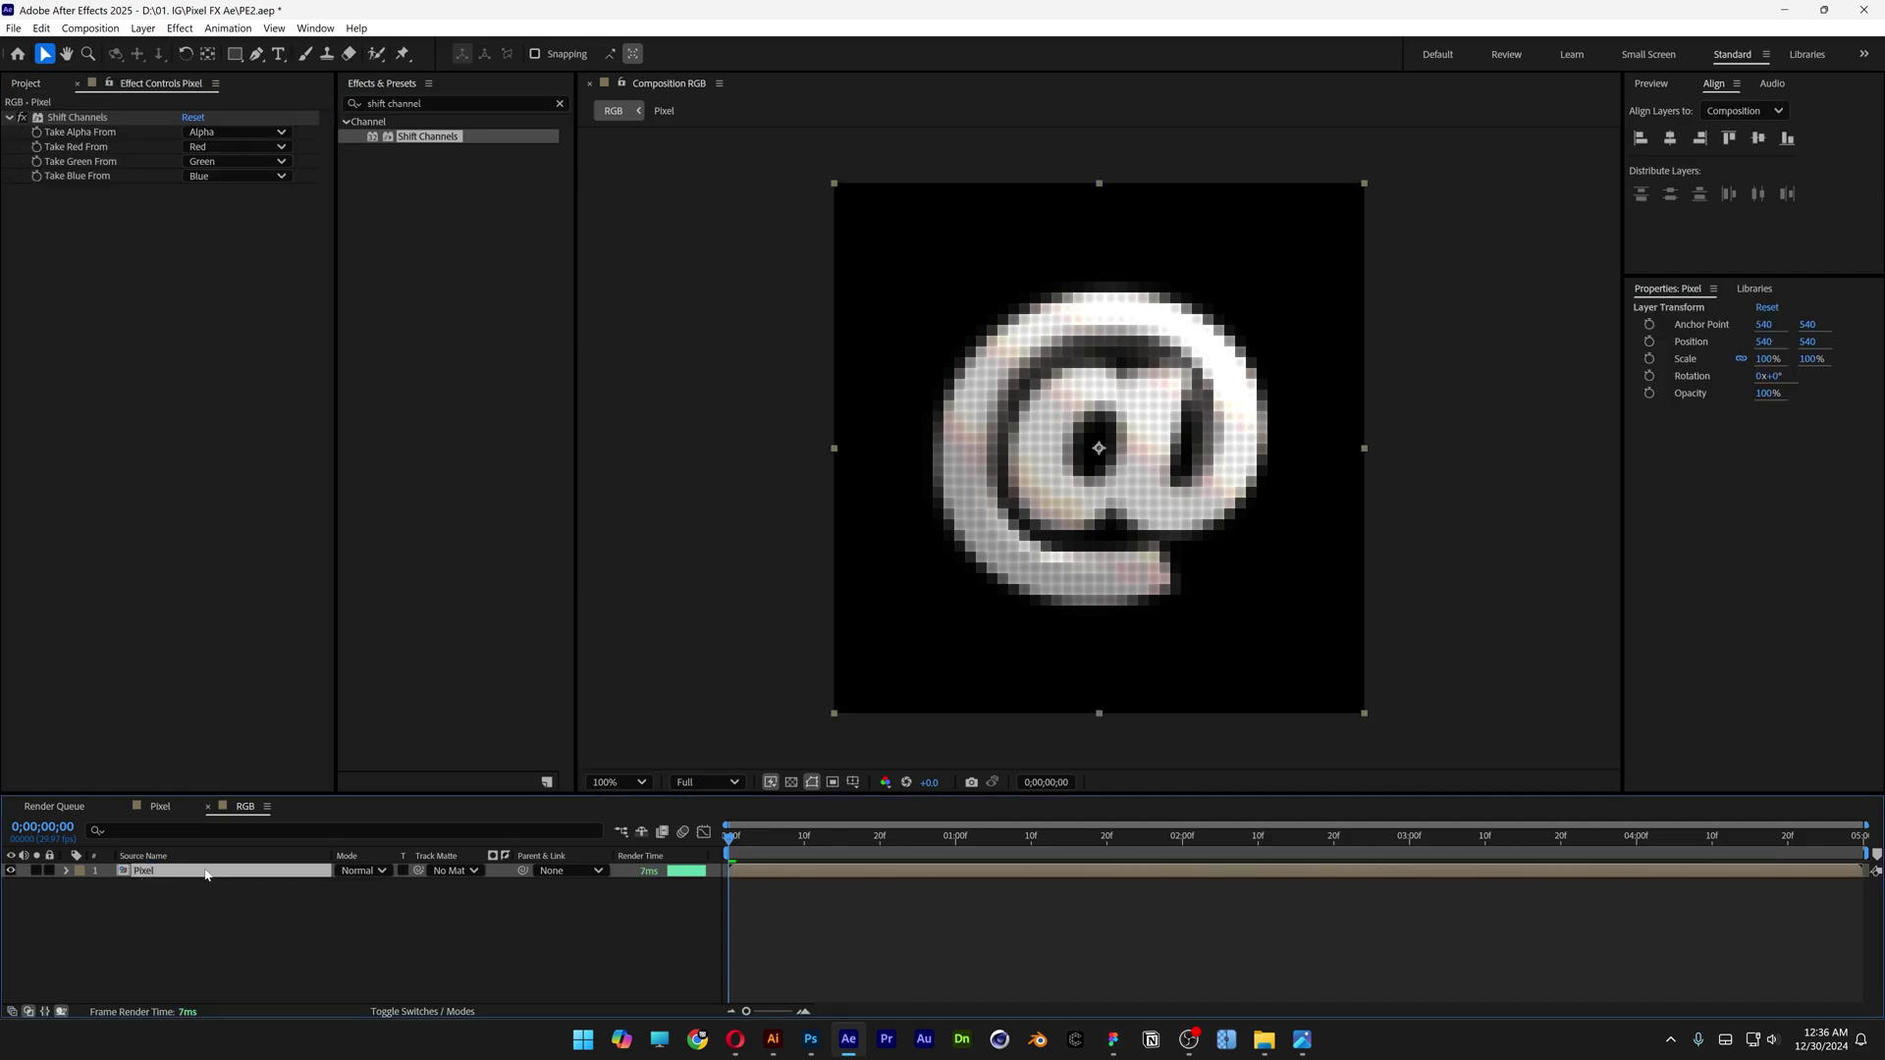
key(ctrl+d)
key(ctrl+d)
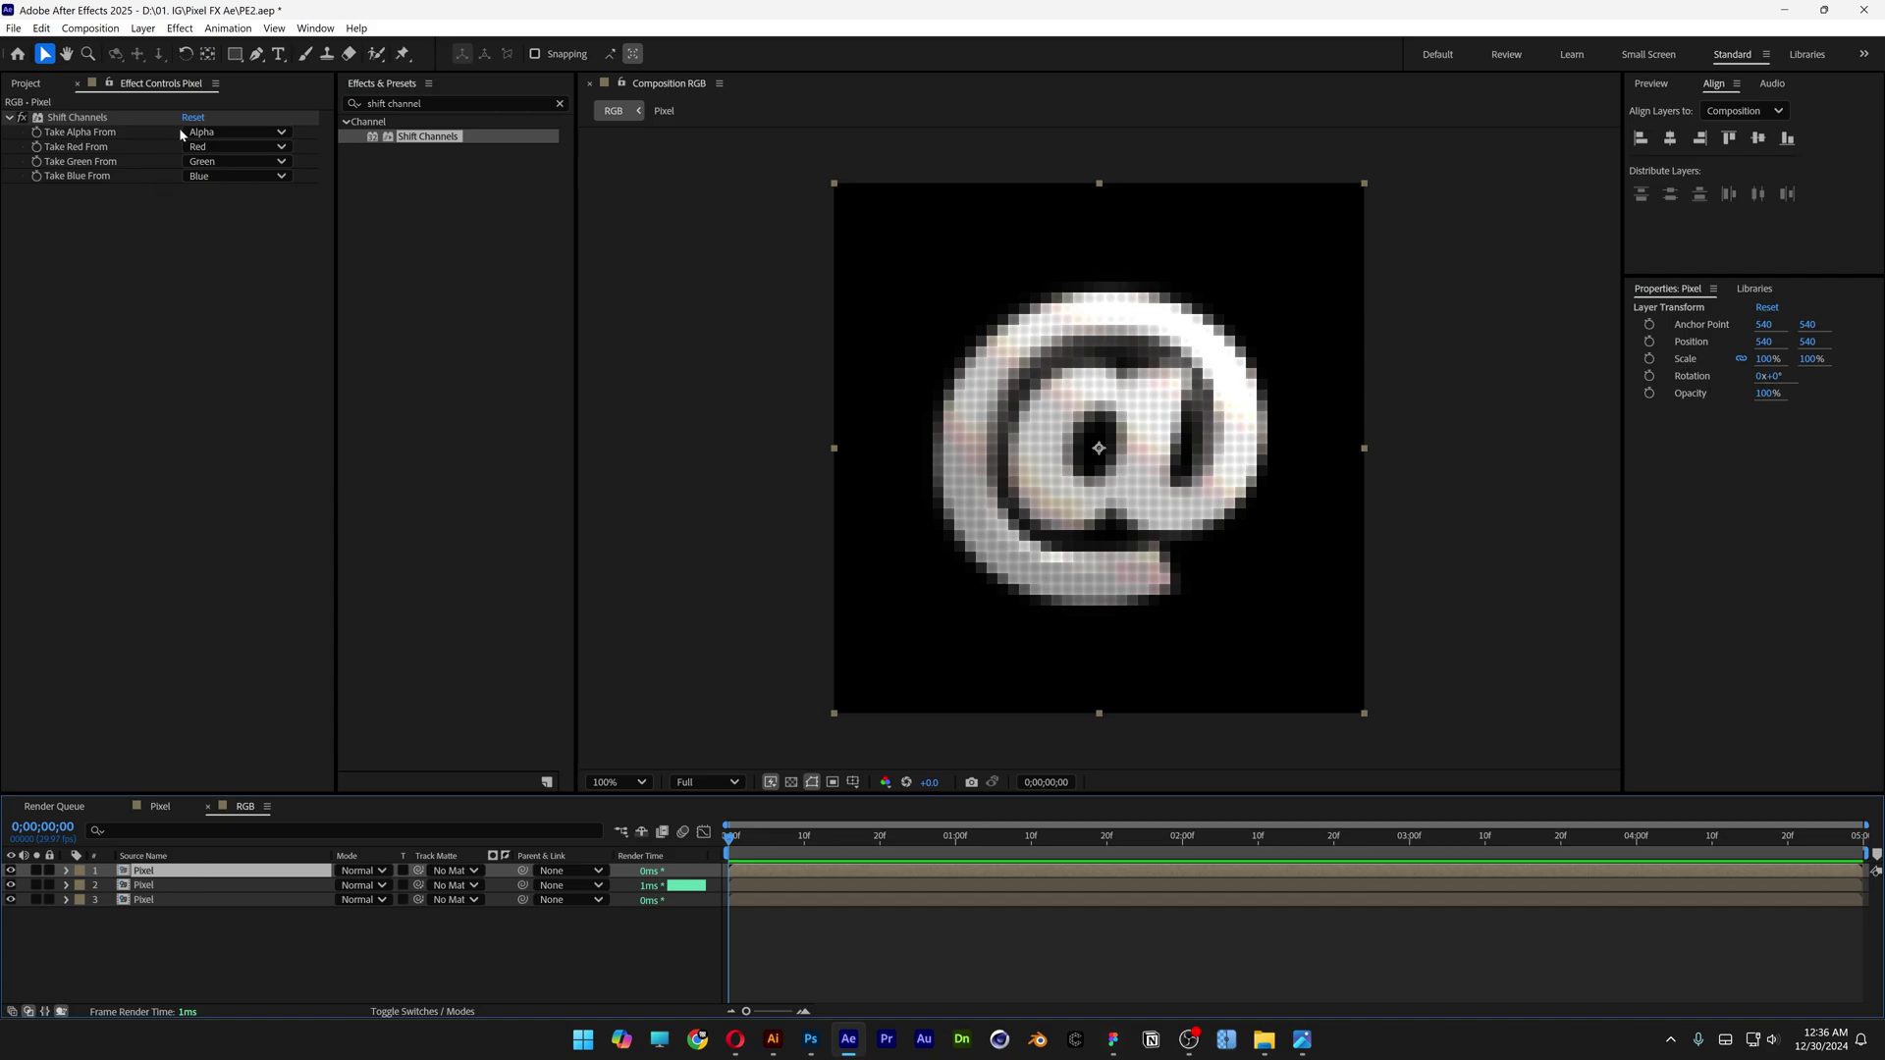
click(231, 161)
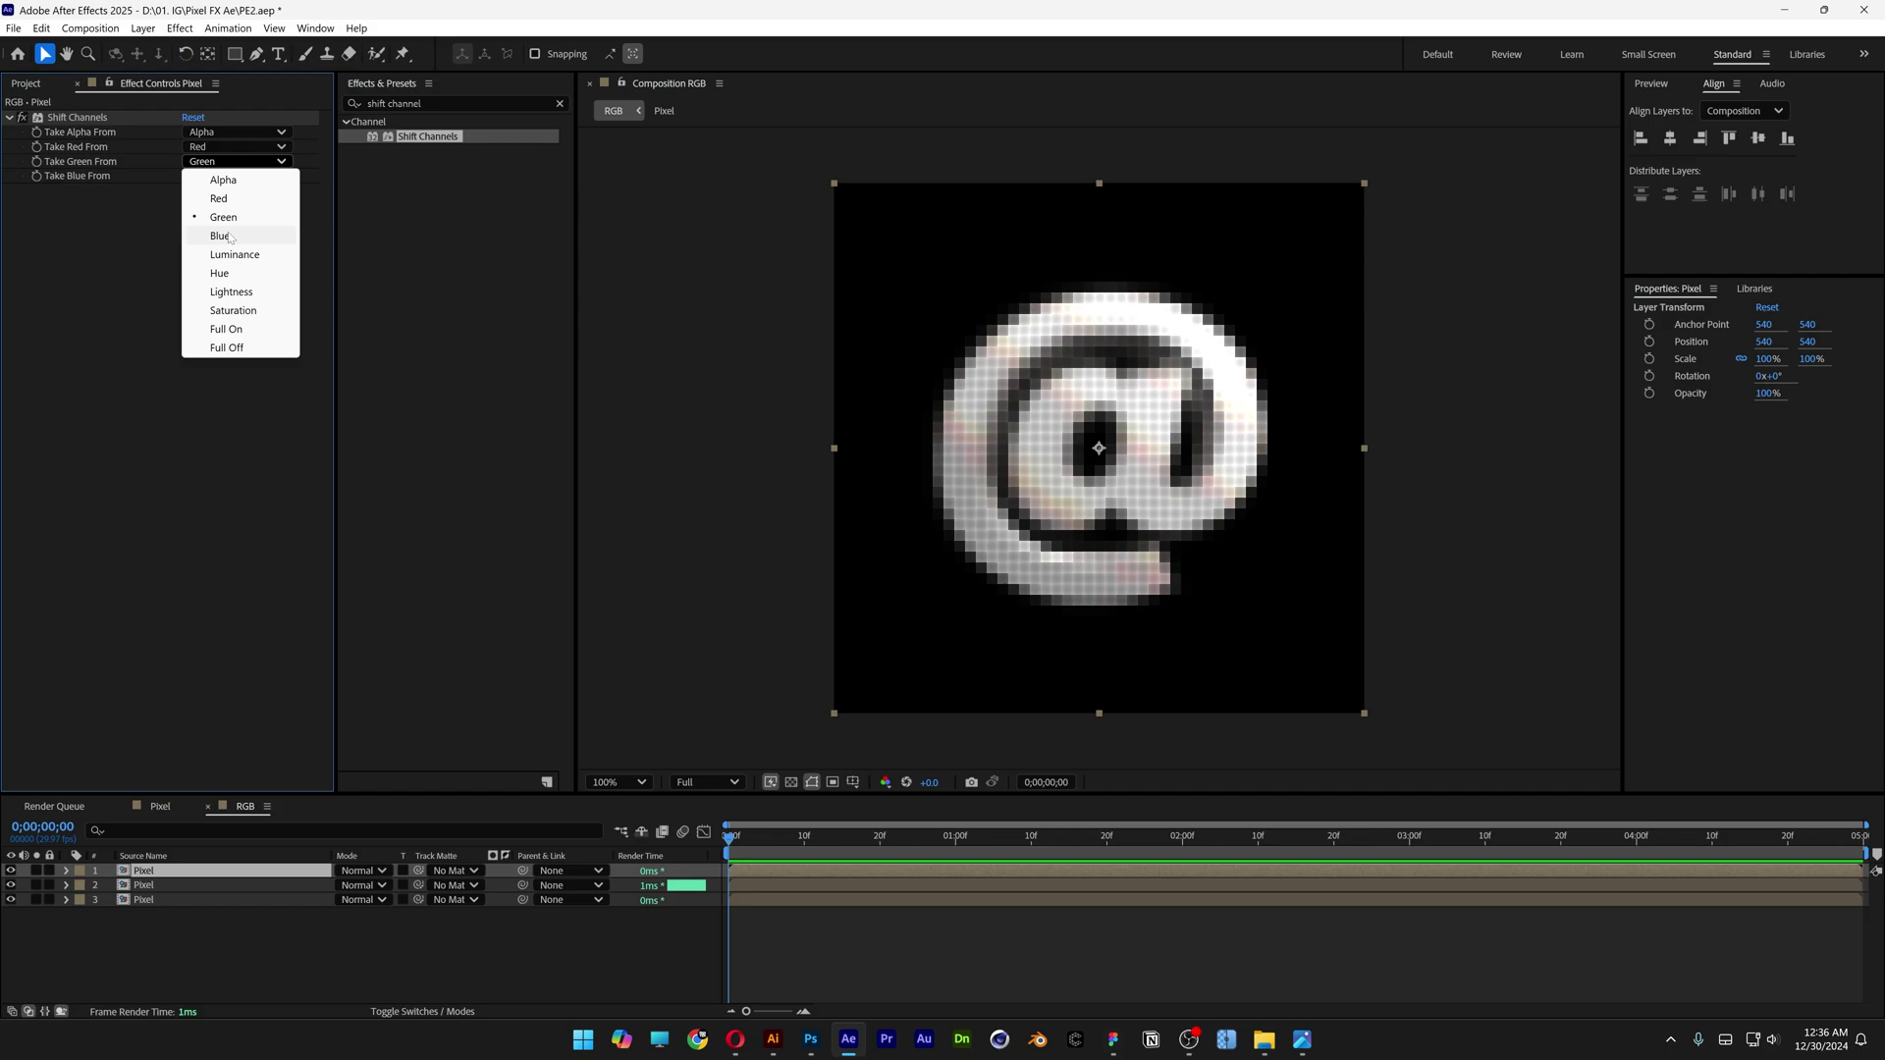
click(226, 348)
click(230, 177)
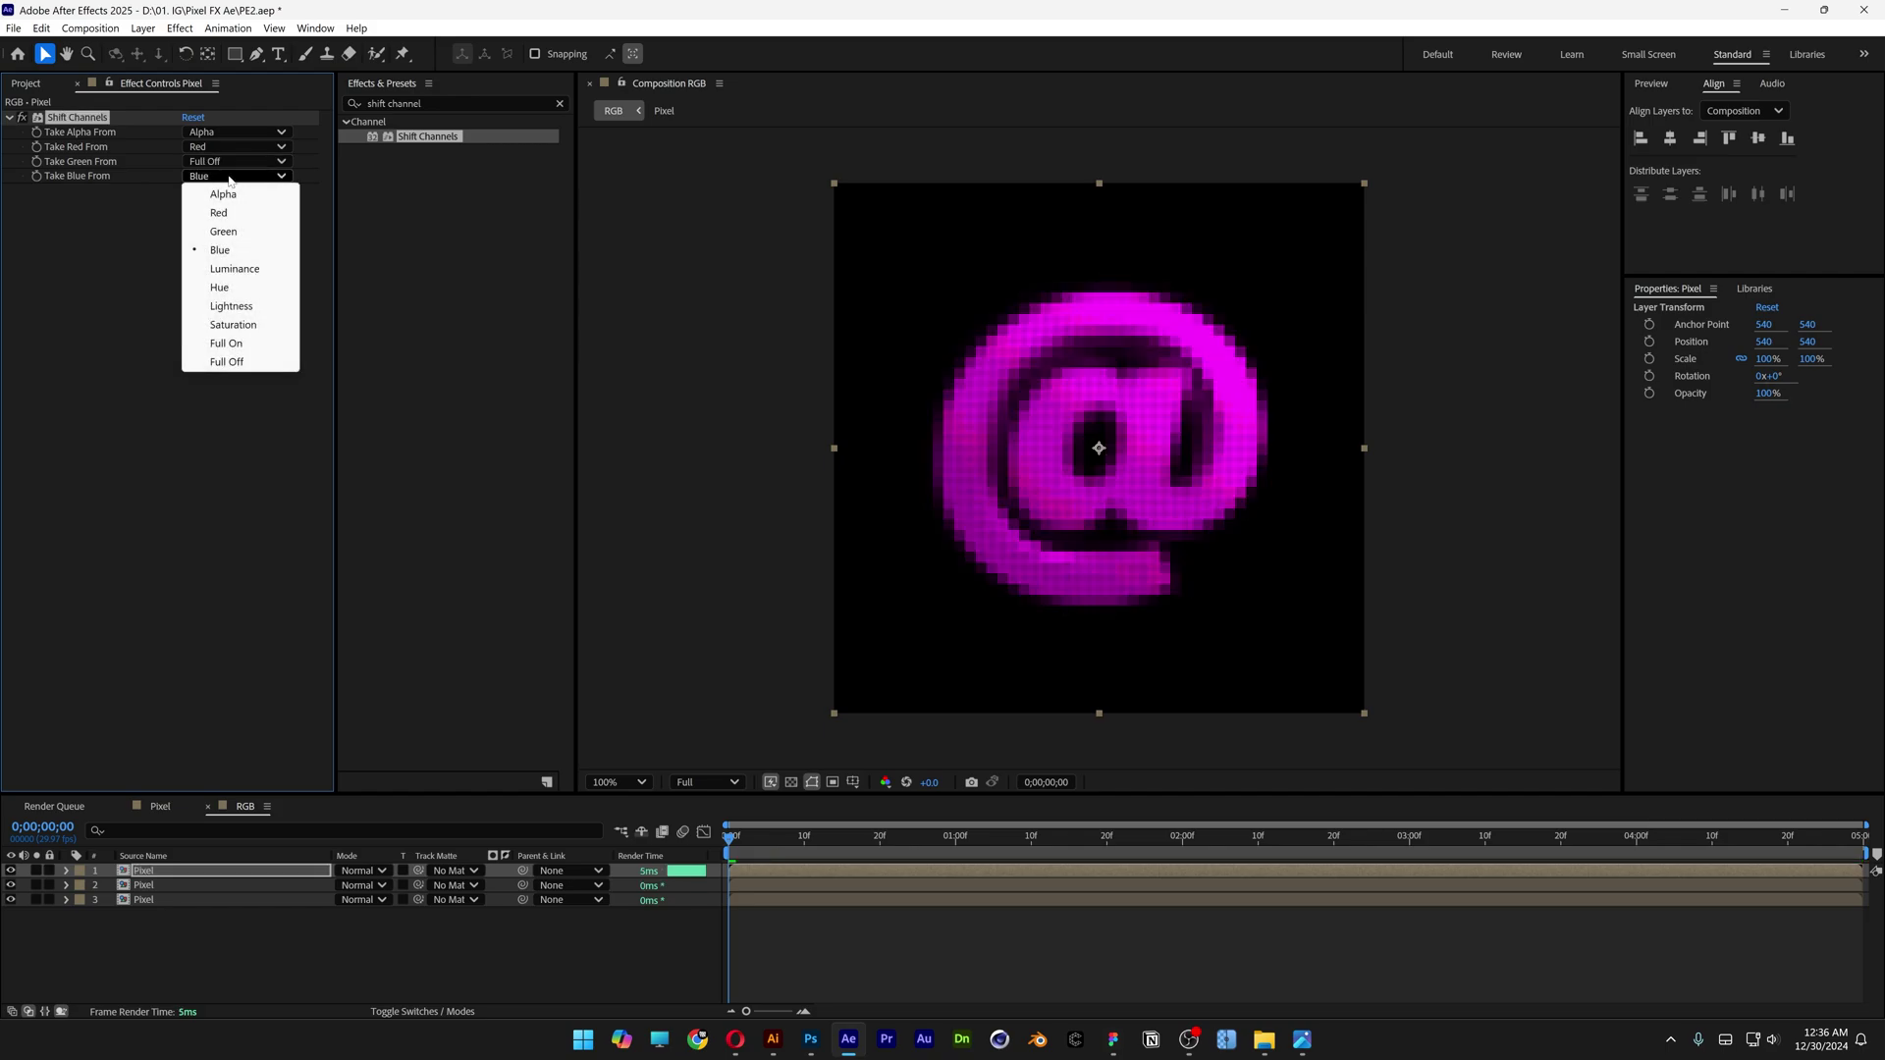
click(227, 361)
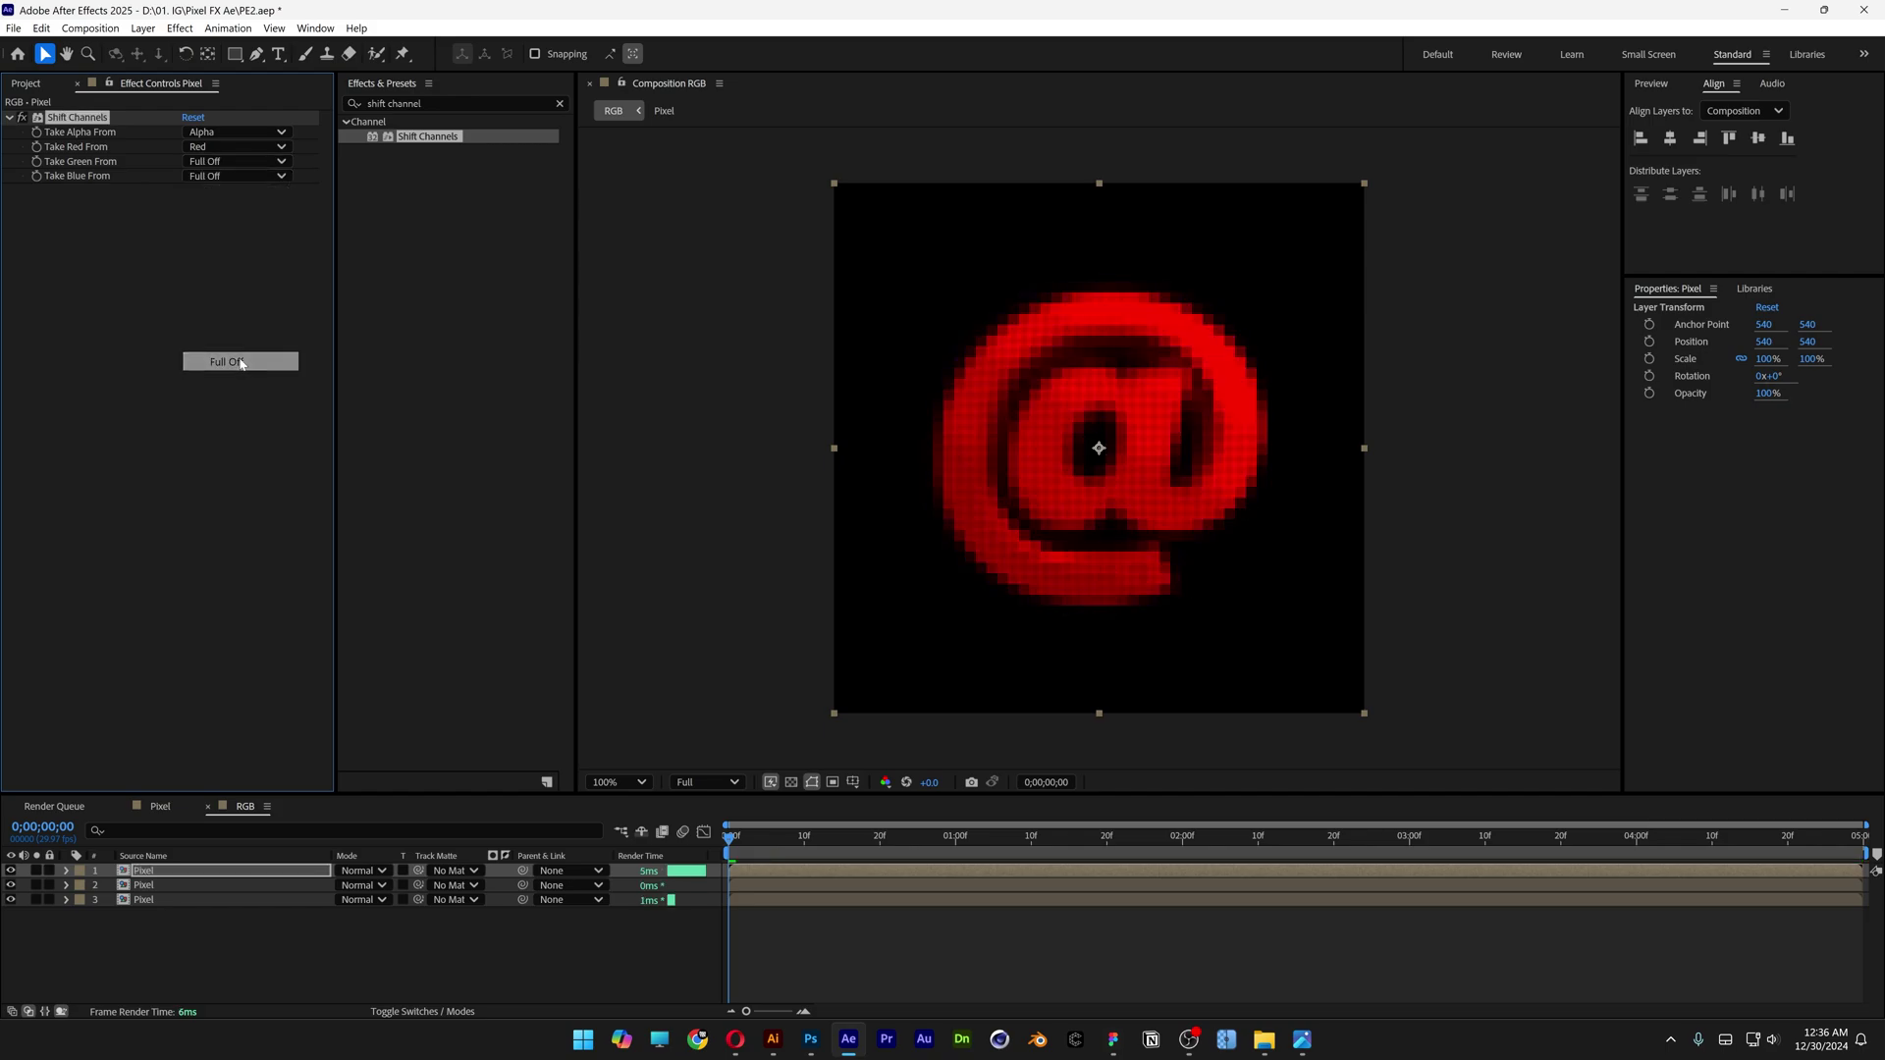
Step: Set the second Pixel layer's red and blue channels to Full Off, leaving green
click(172, 889)
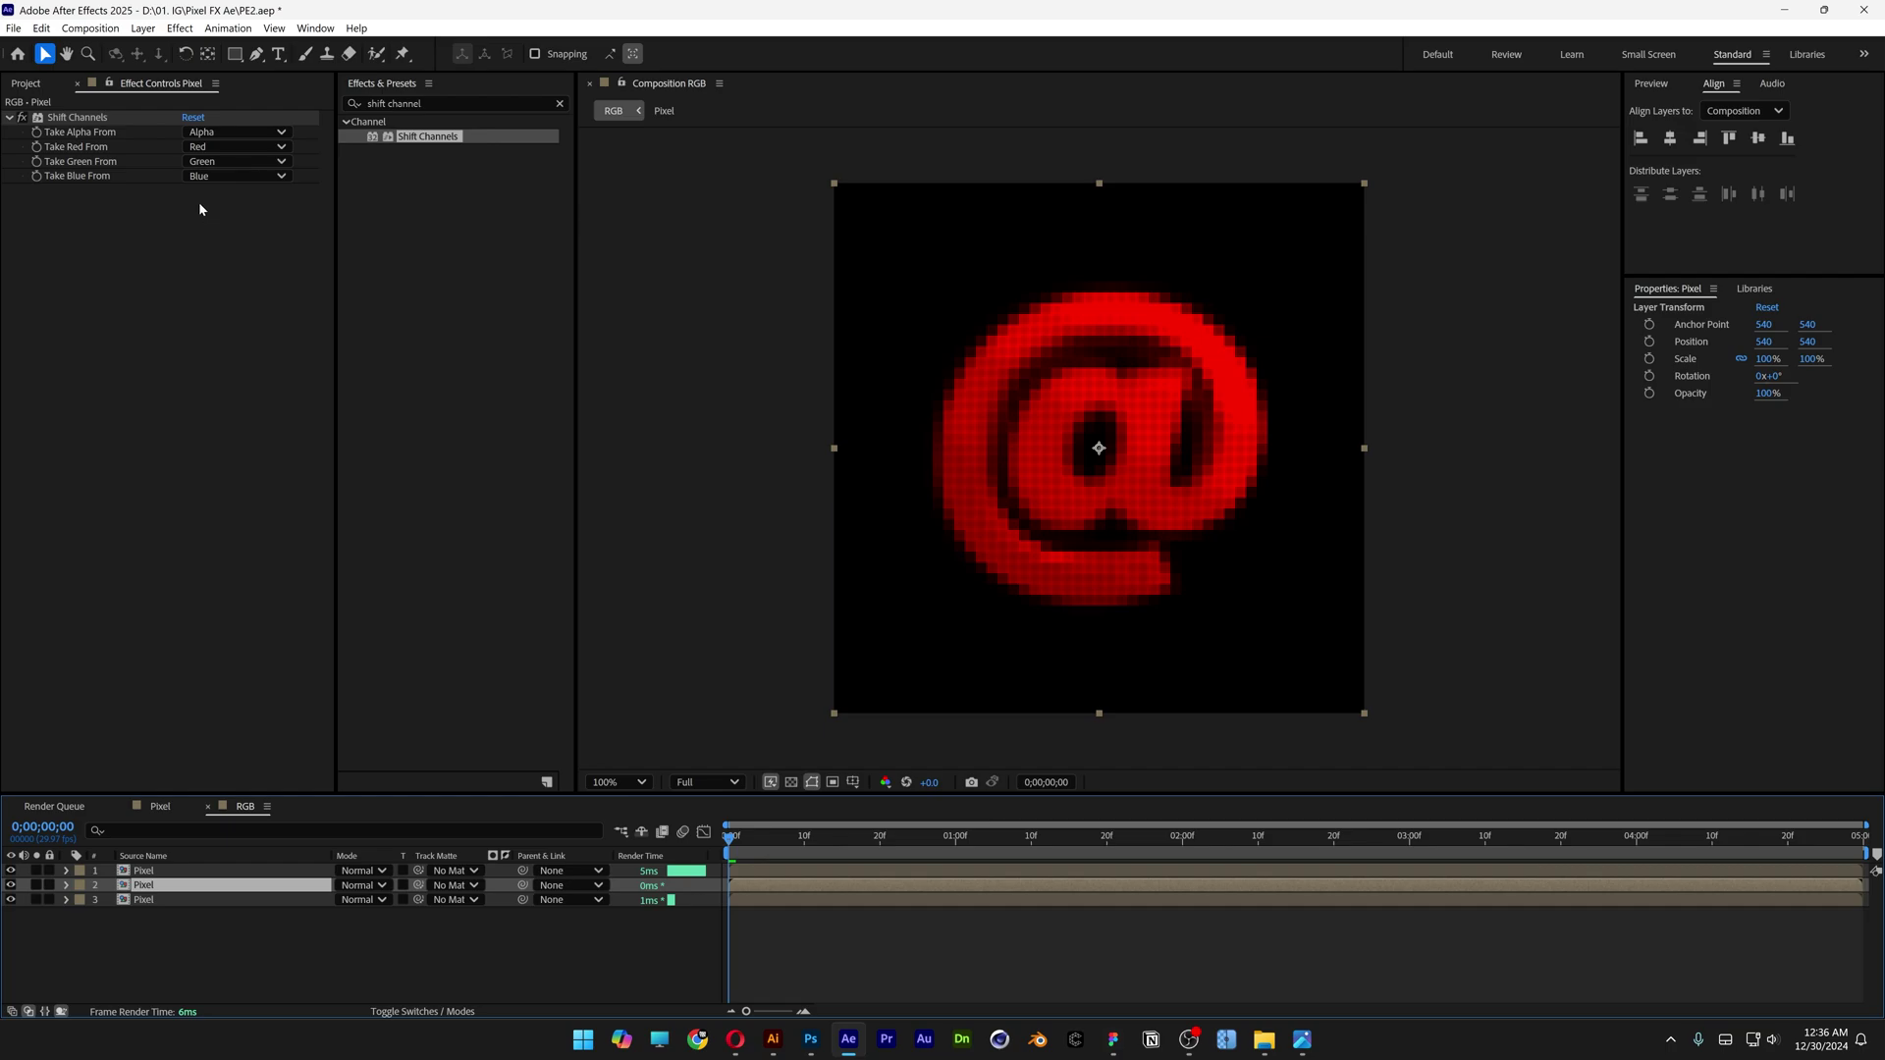
click(211, 148)
click(243, 330)
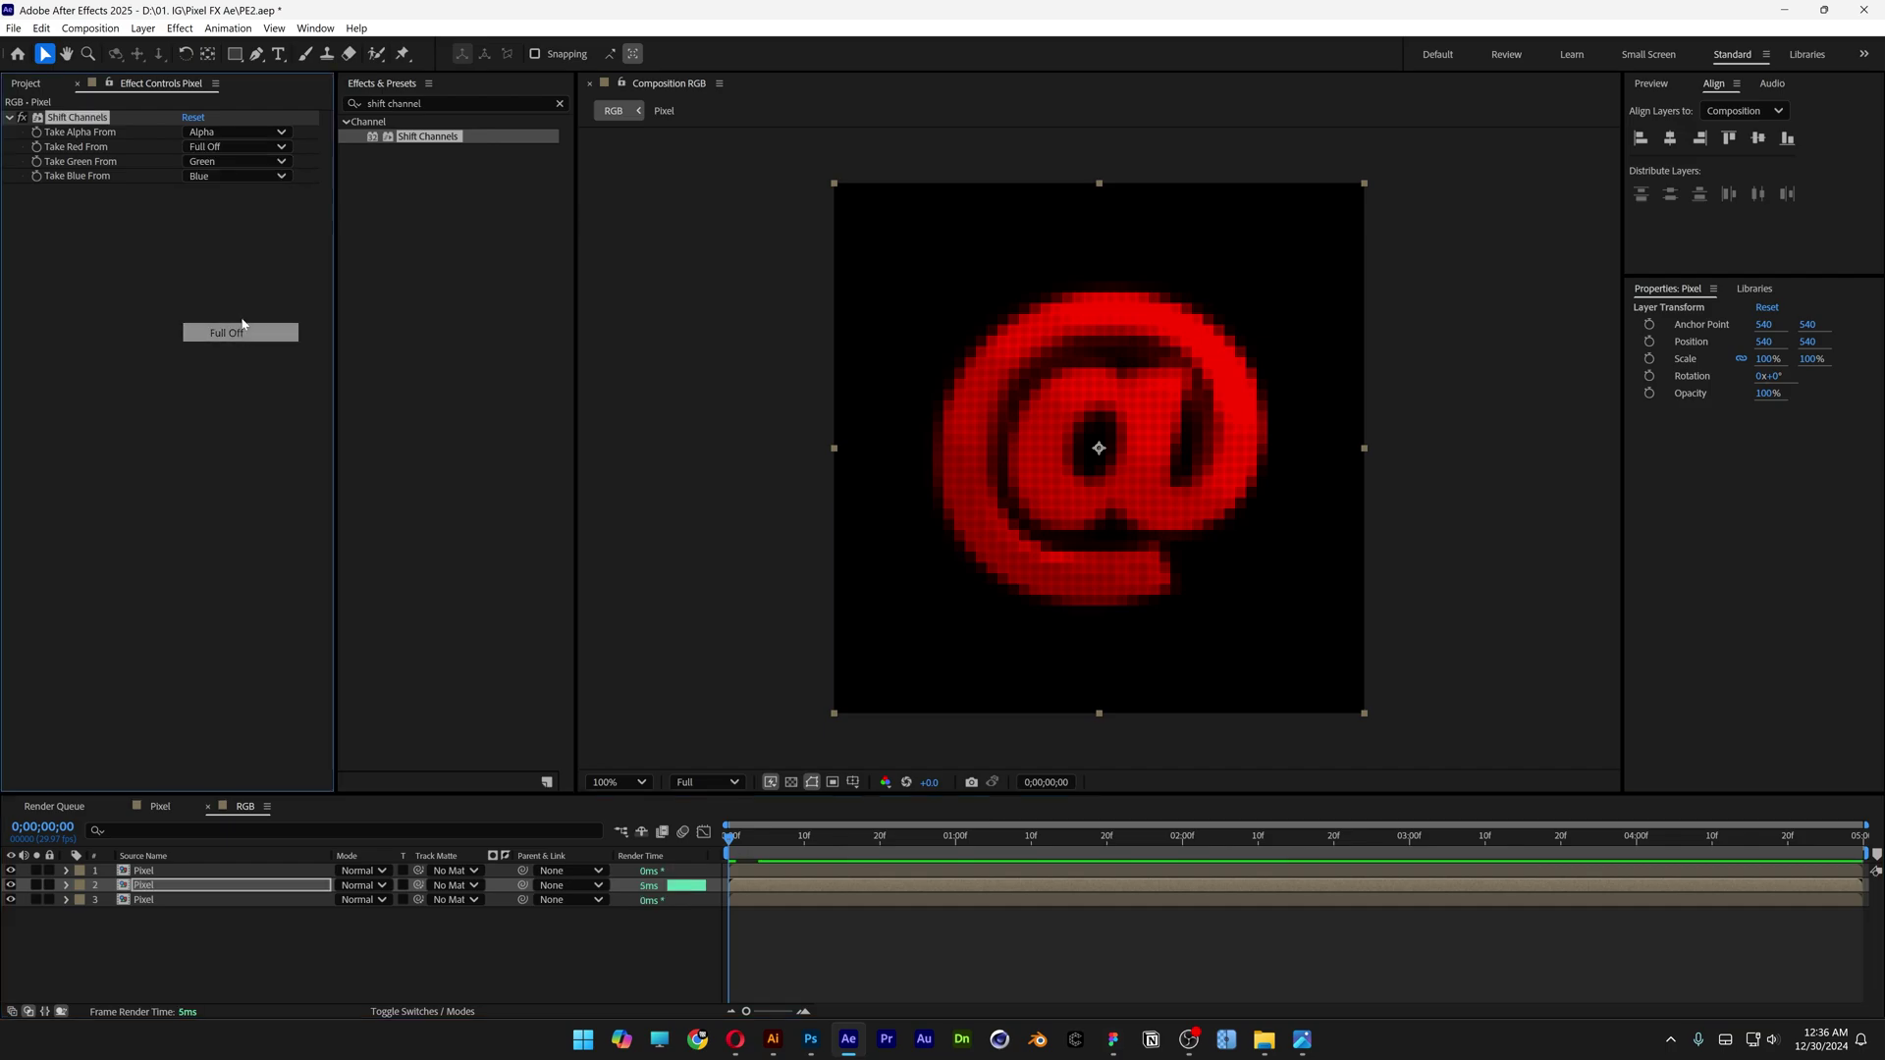
click(211, 177)
click(246, 362)
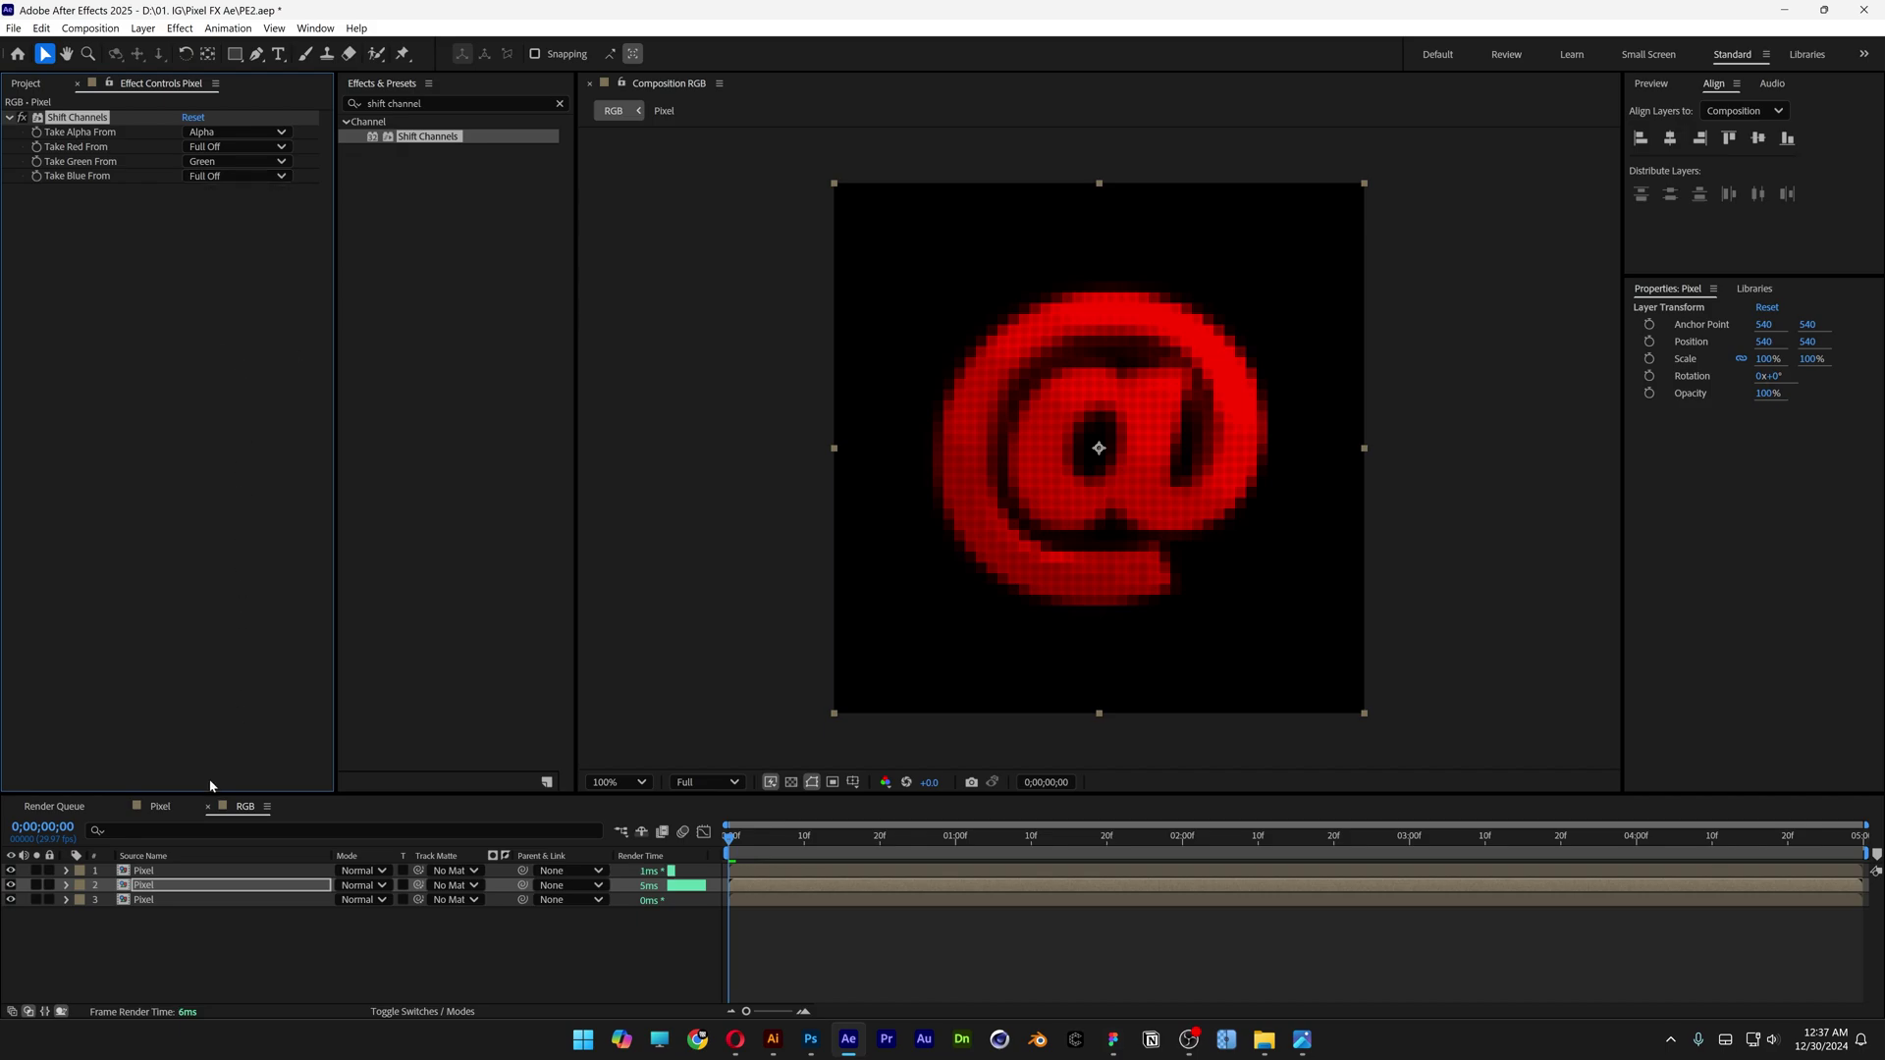
Step: Set the third Pixel layer's red and green channels to Full Off, leaving blue
click(162, 901)
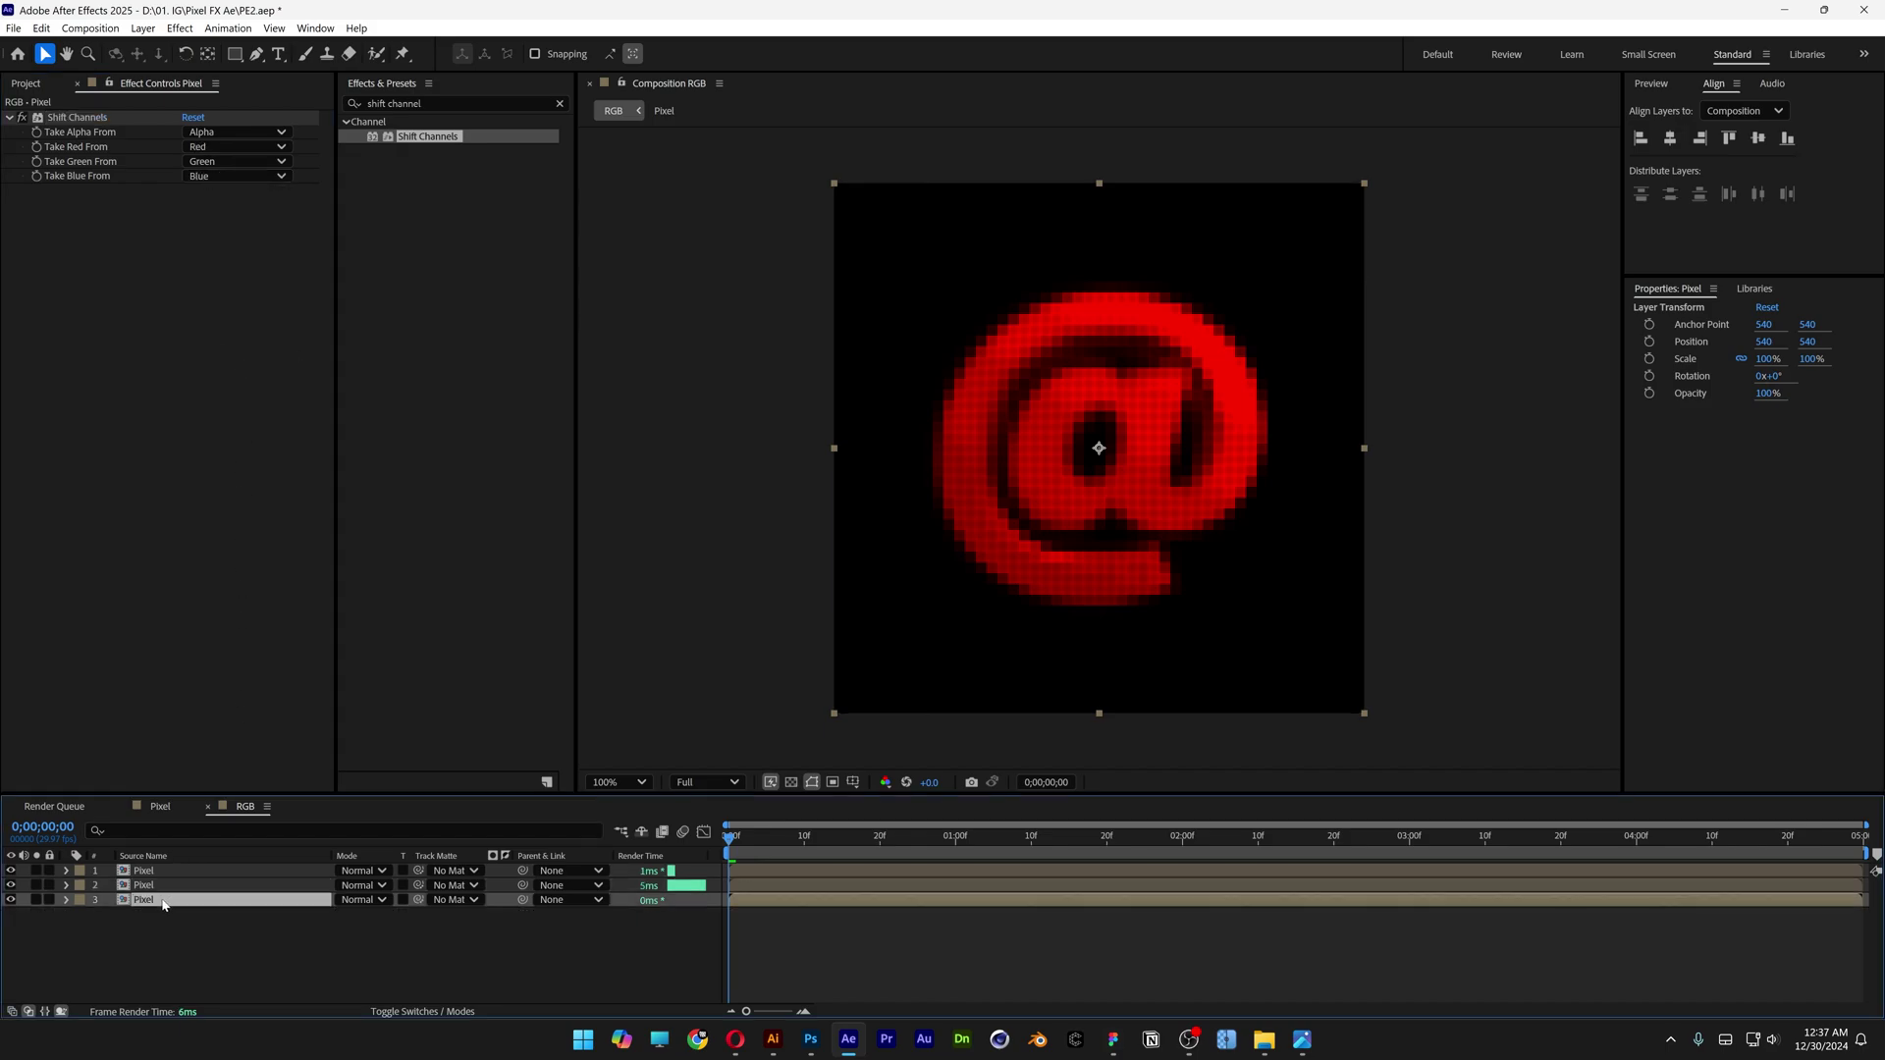
click(221, 146)
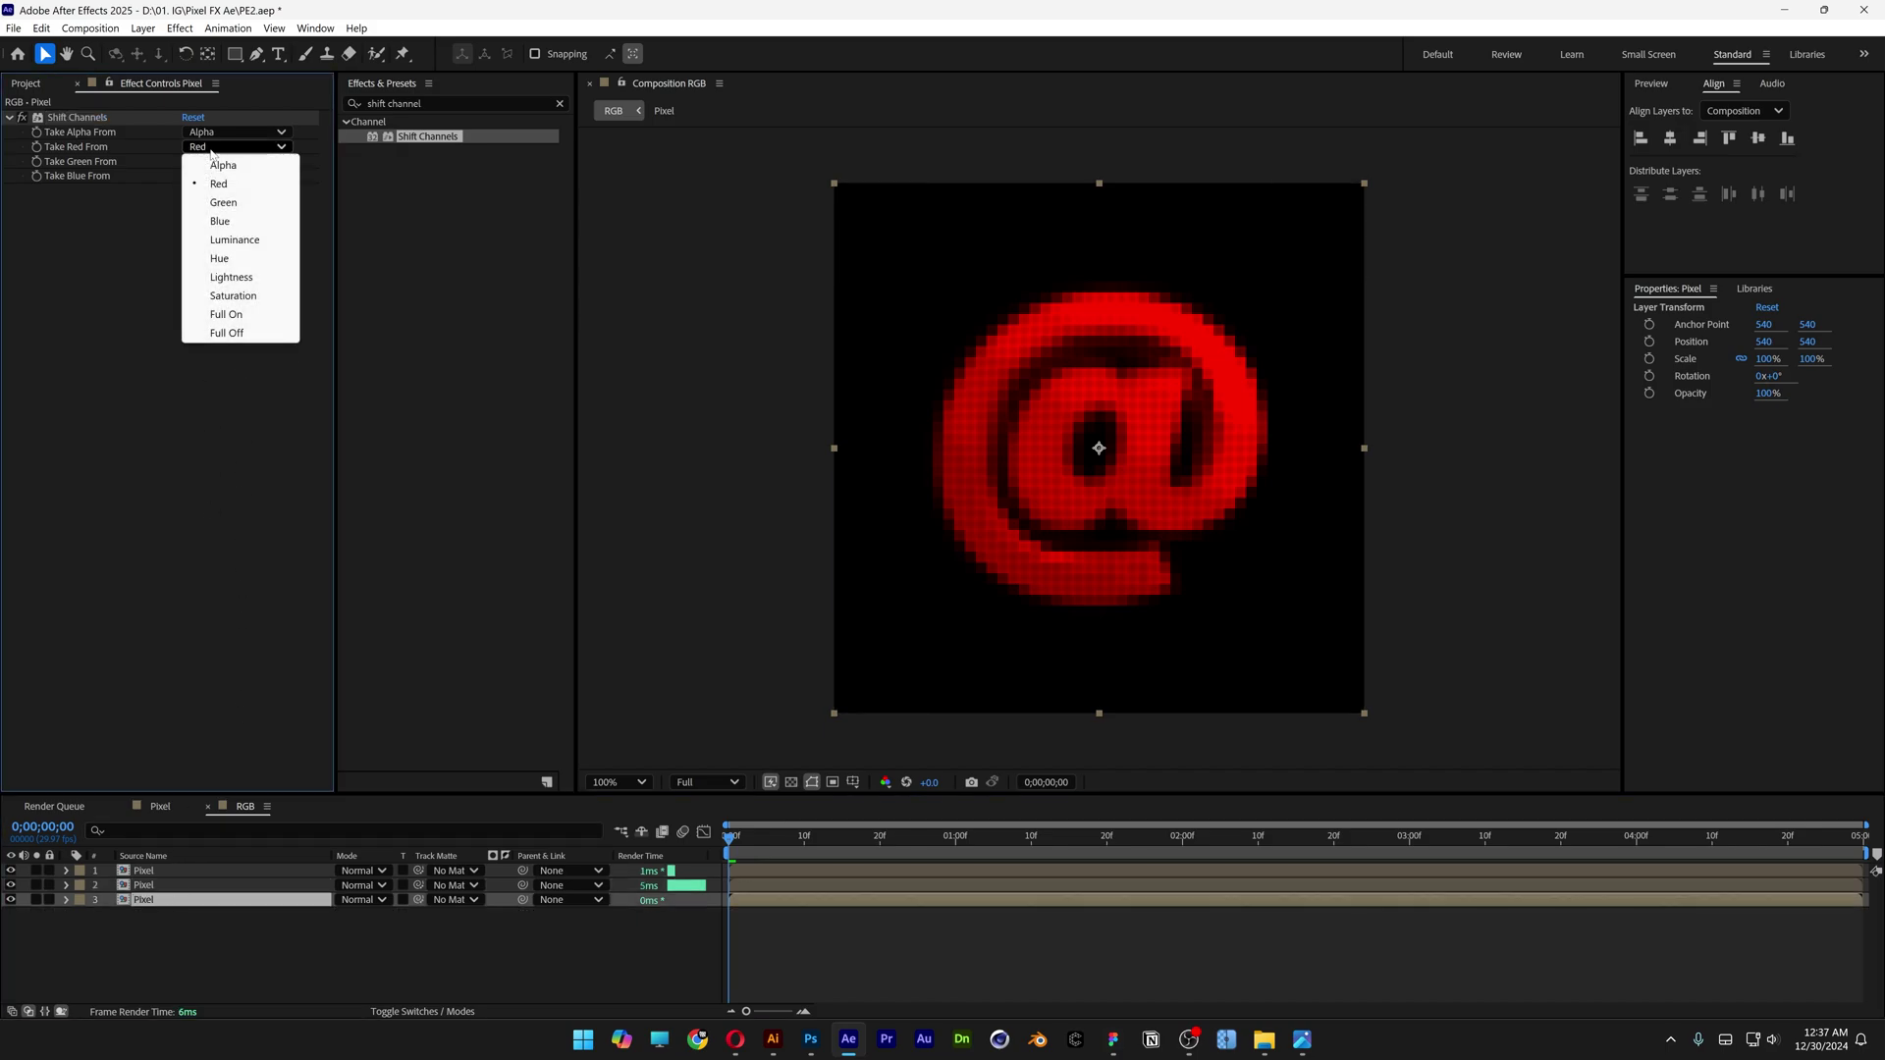
click(240, 334)
click(236, 161)
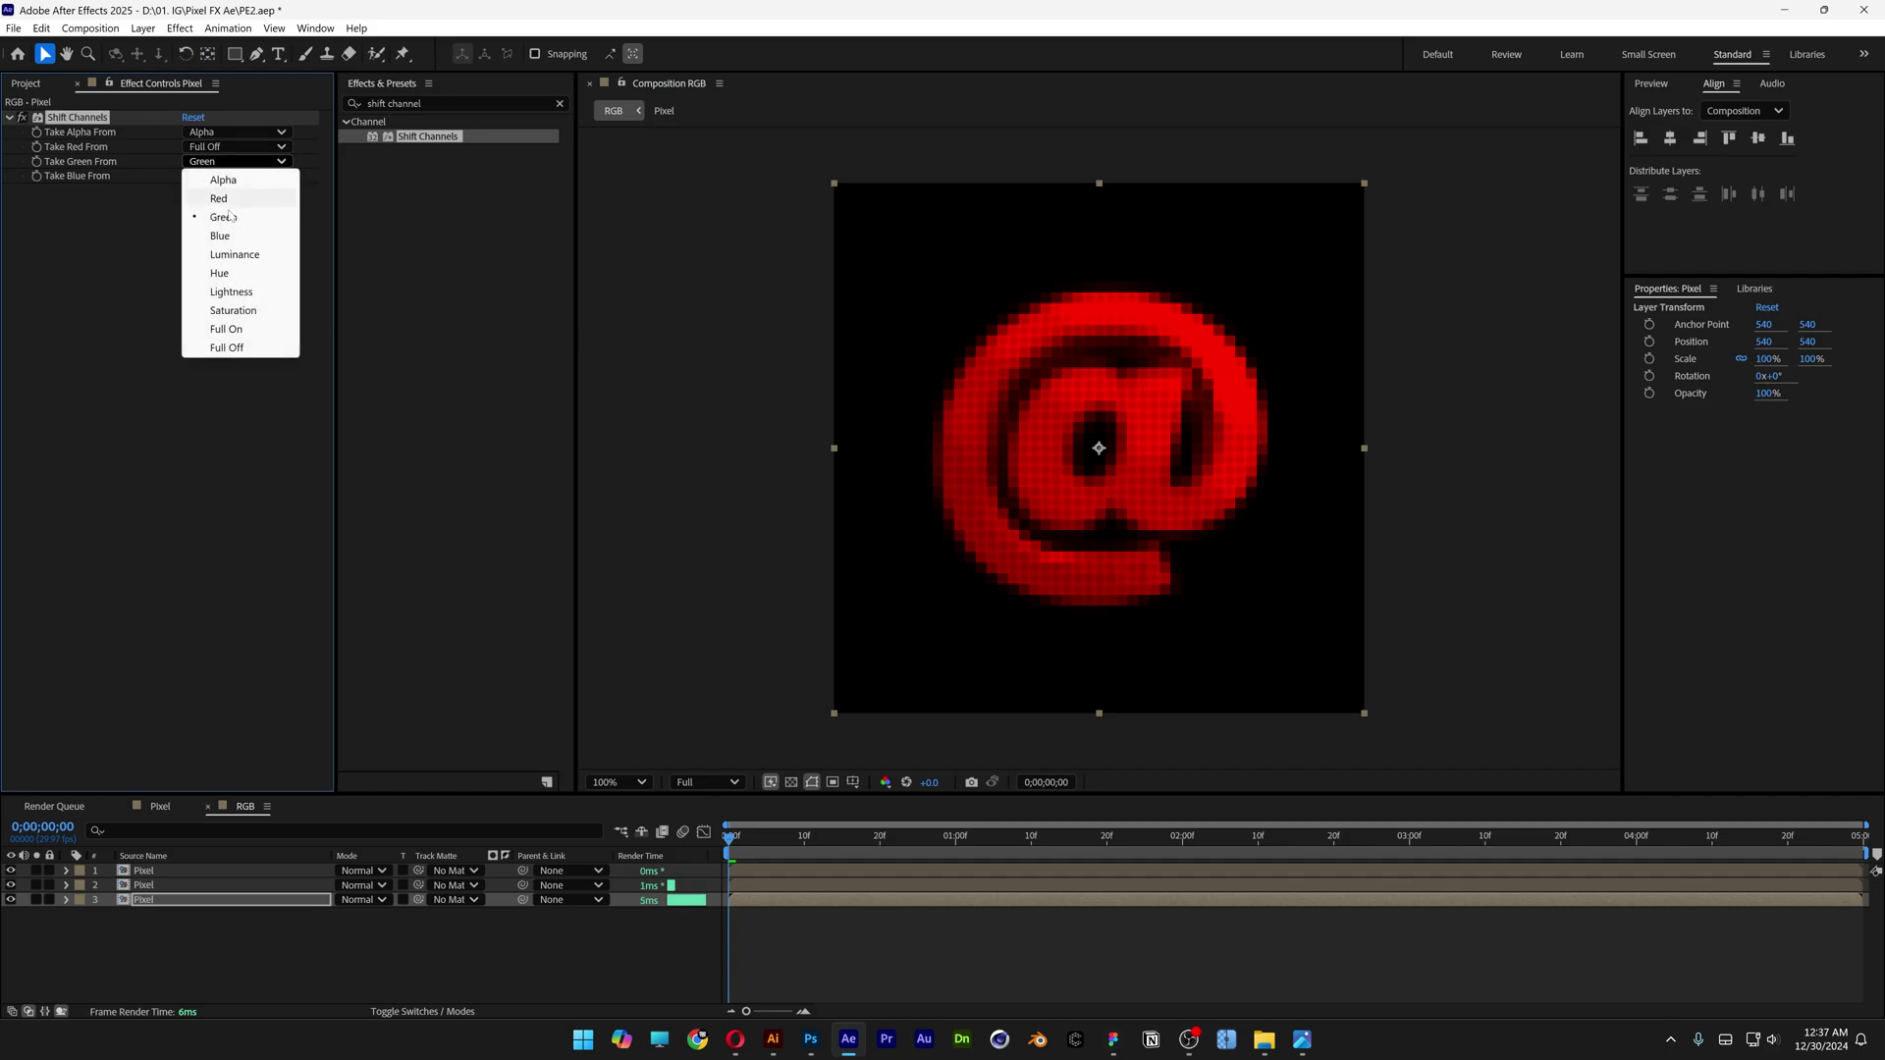
click(234, 348)
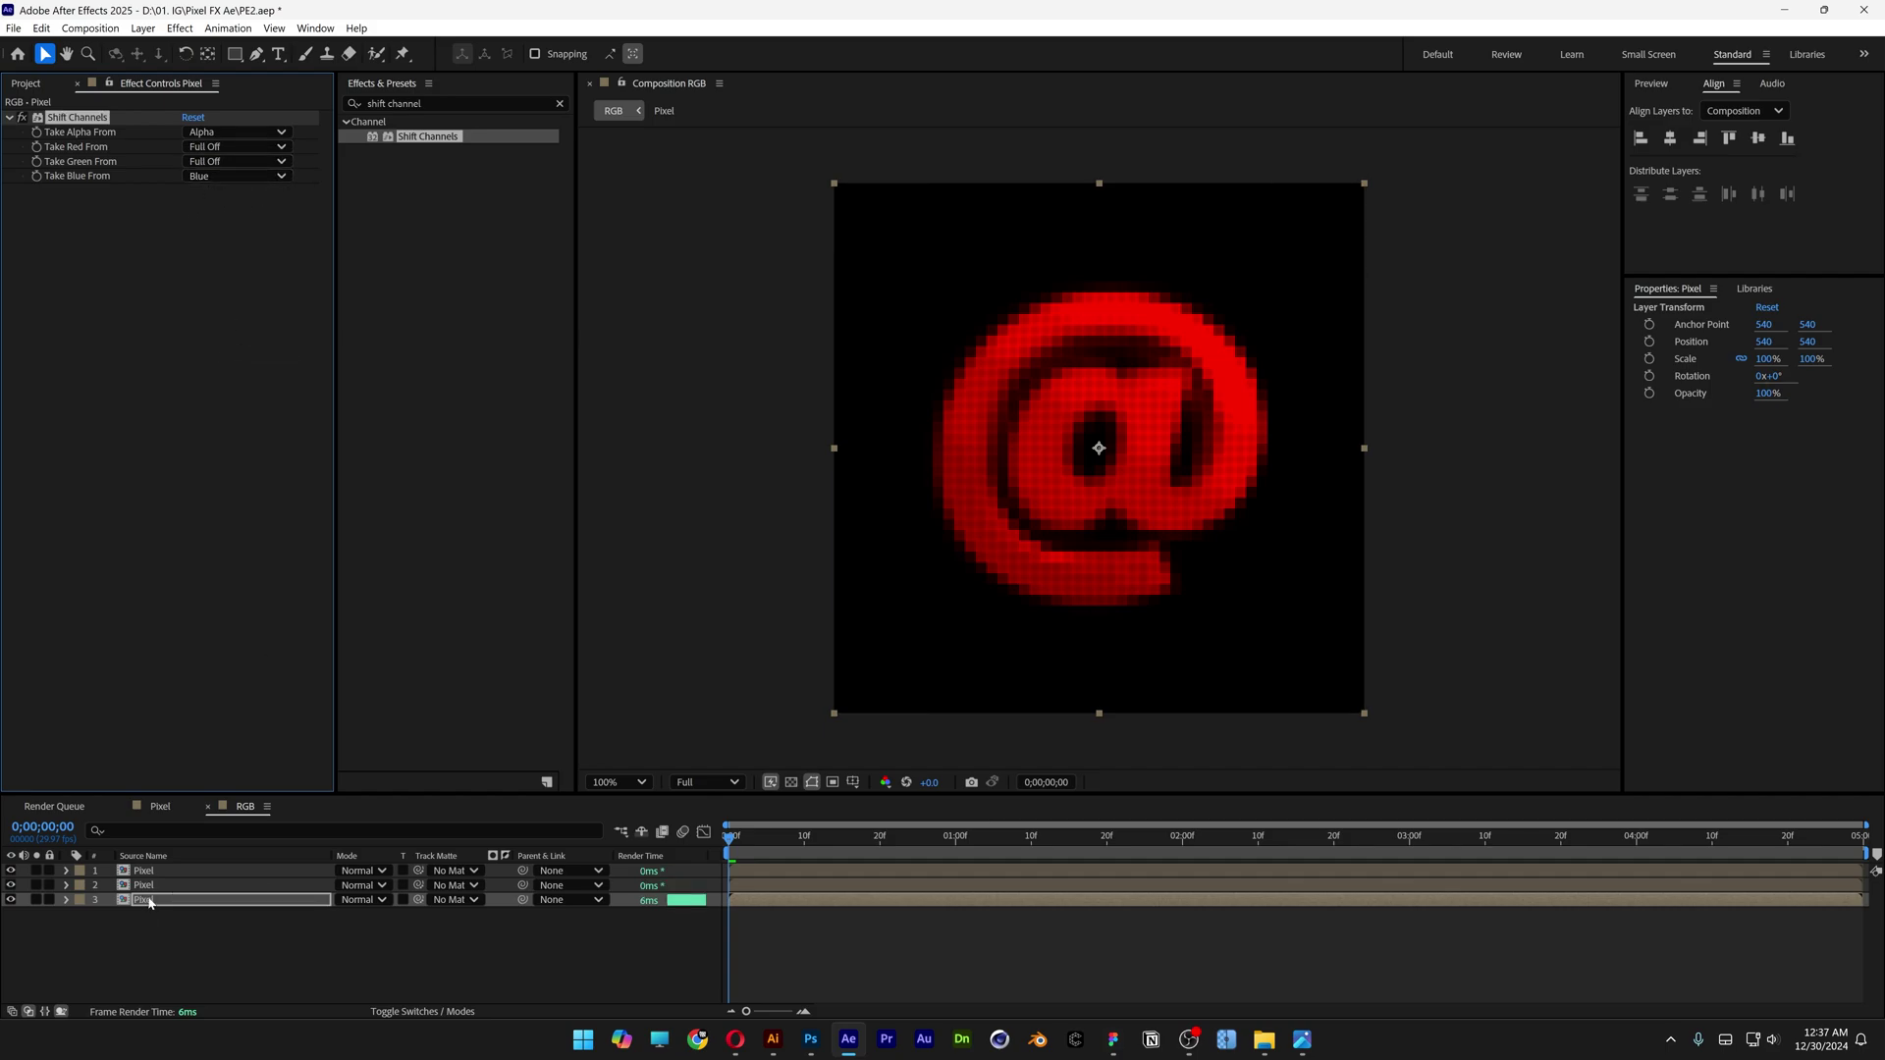
Step: Rename the three layers Blue, Green and Red from bottom to top
click(205, 855)
key(Return)
text(Blue)
key(Return)
key(ctrl+Up)
key(Return)
text(Green)
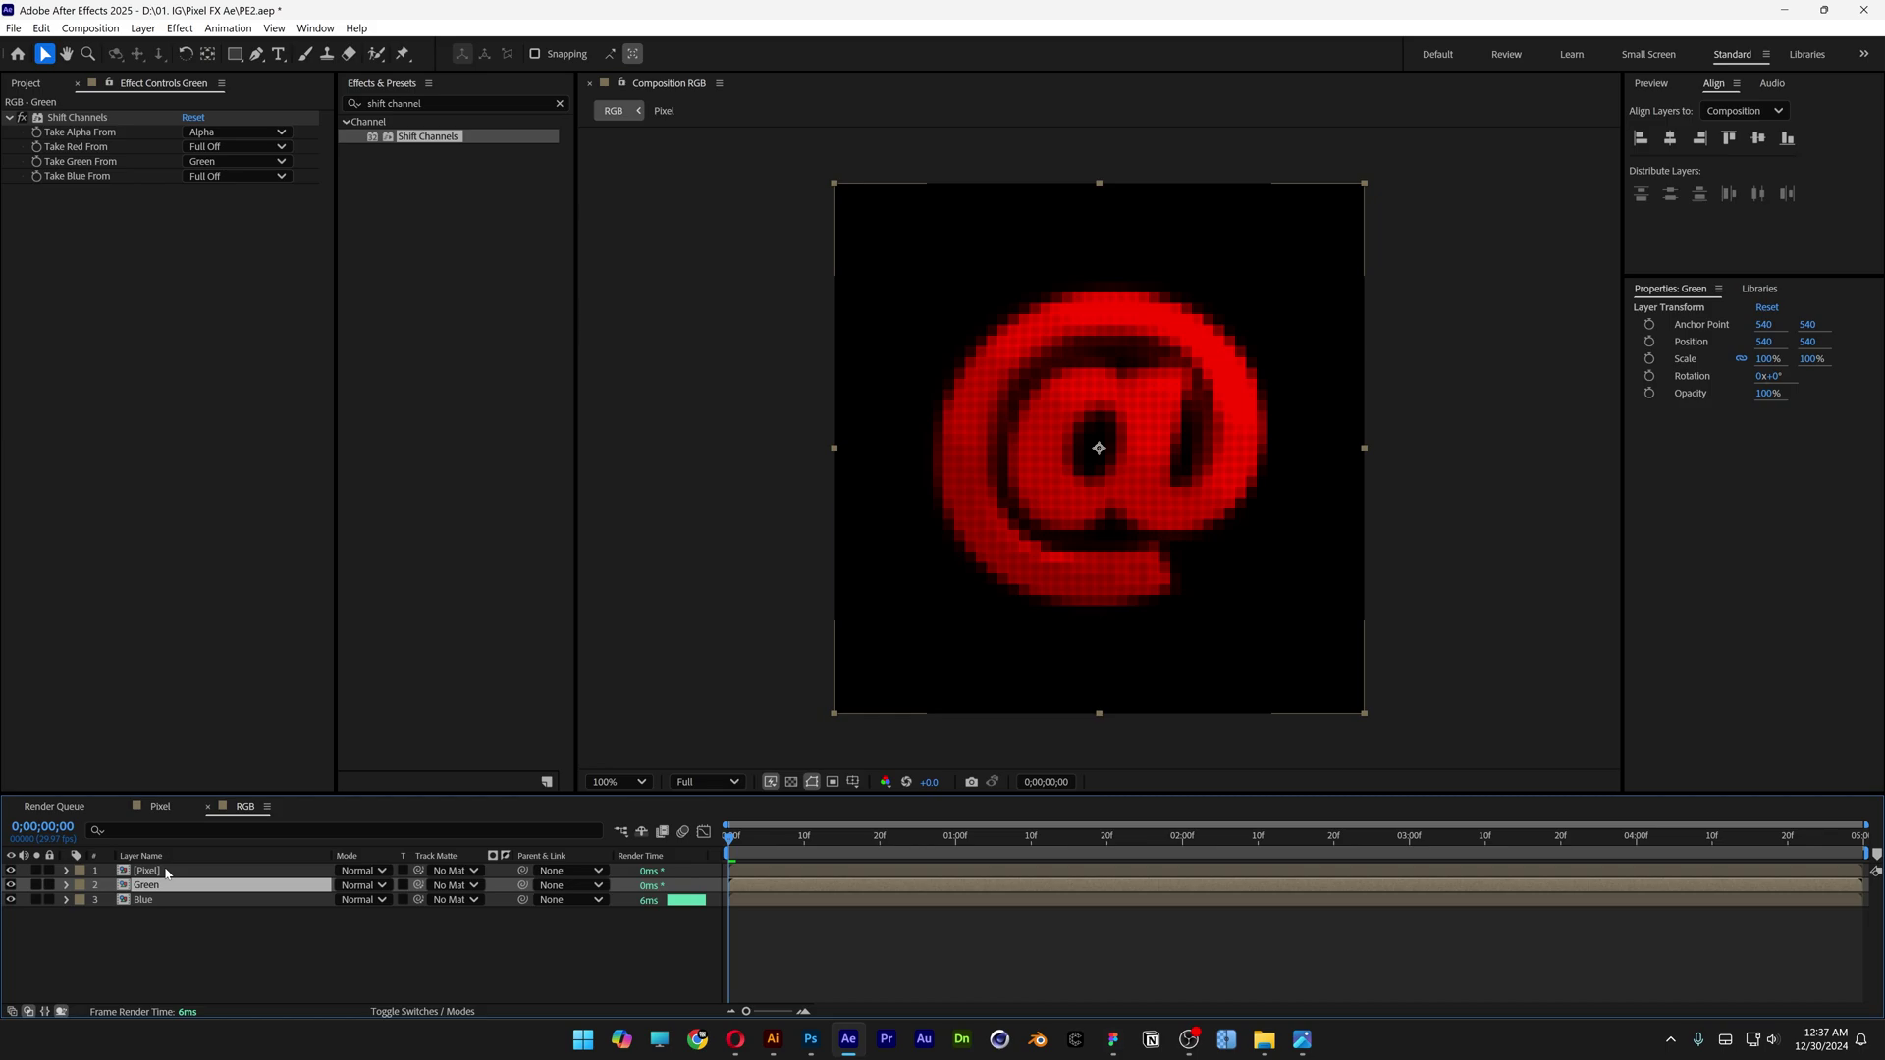
key(Return)
key(ctrl+Up)
key(Return)
text(Ree)
key(BackSpace)
text(d)
key(Return)
Step: Set the Red, Green and Blue layers to the Add blend mode
drag(244, 951, 186, 853)
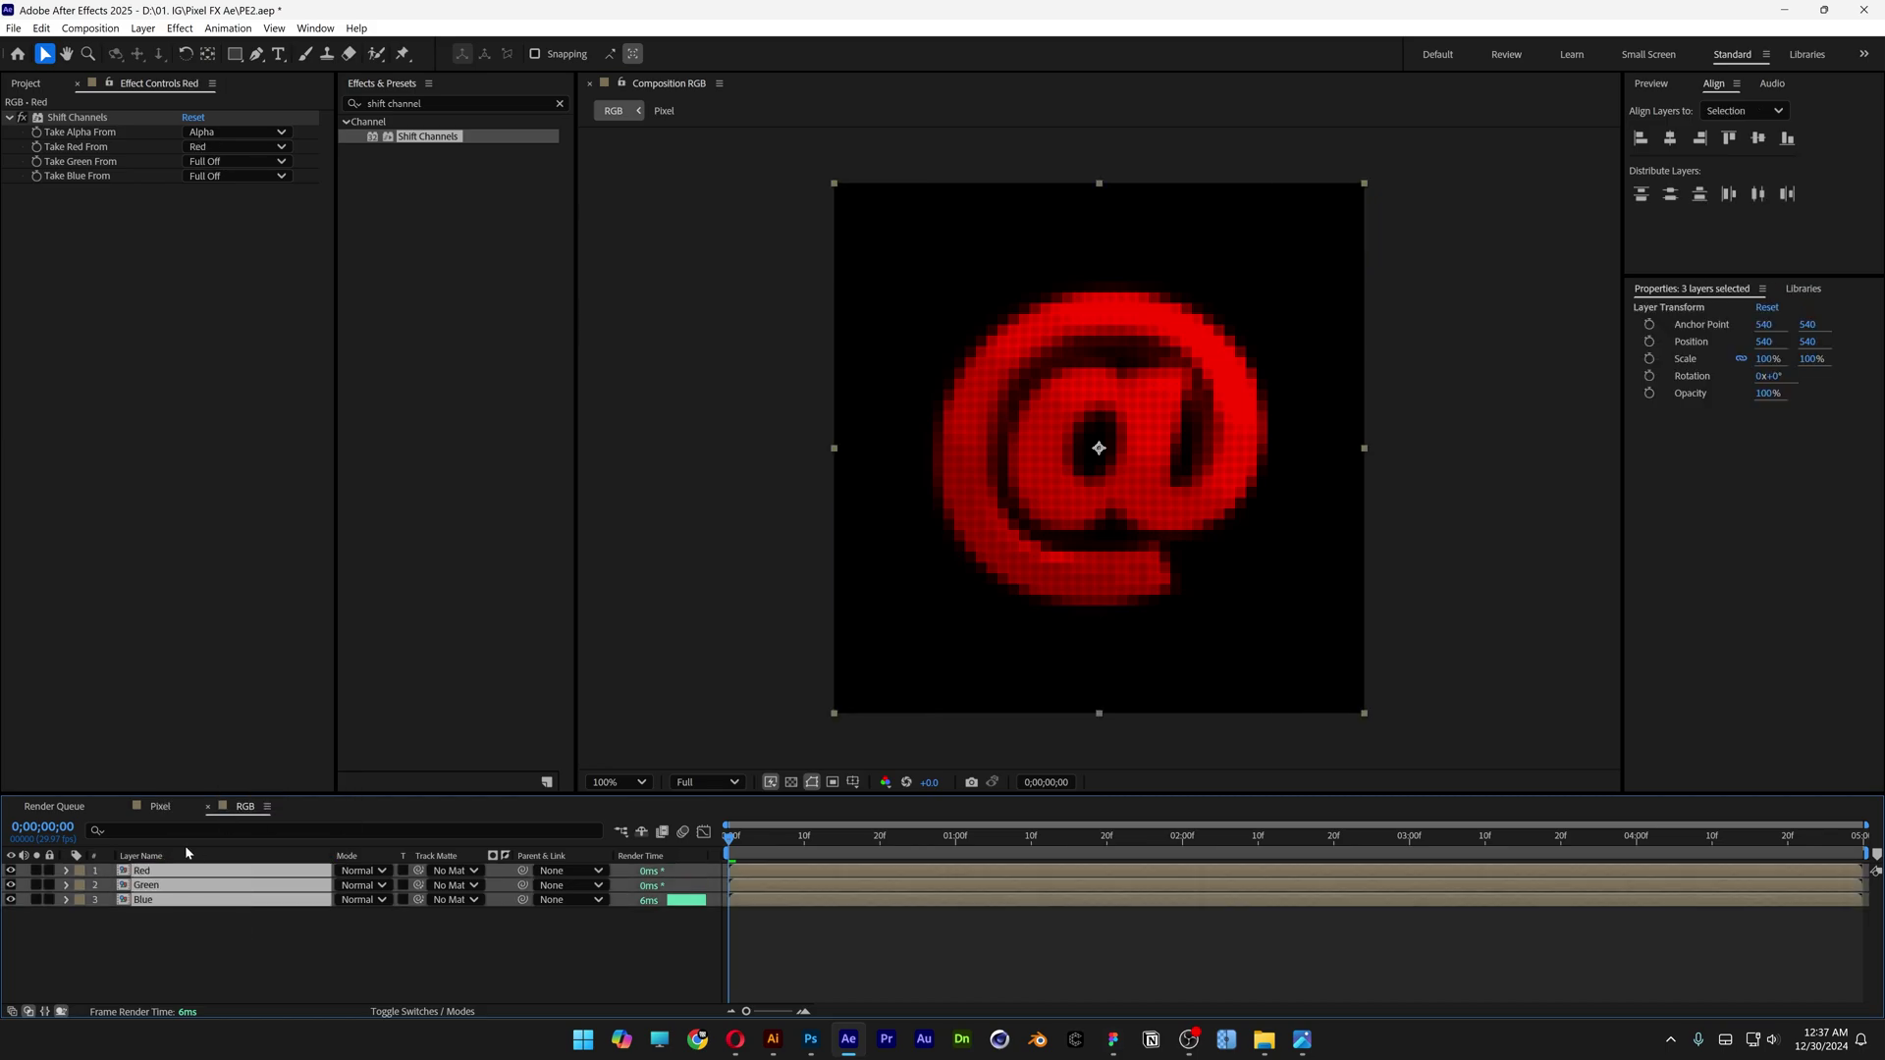
click(359, 872)
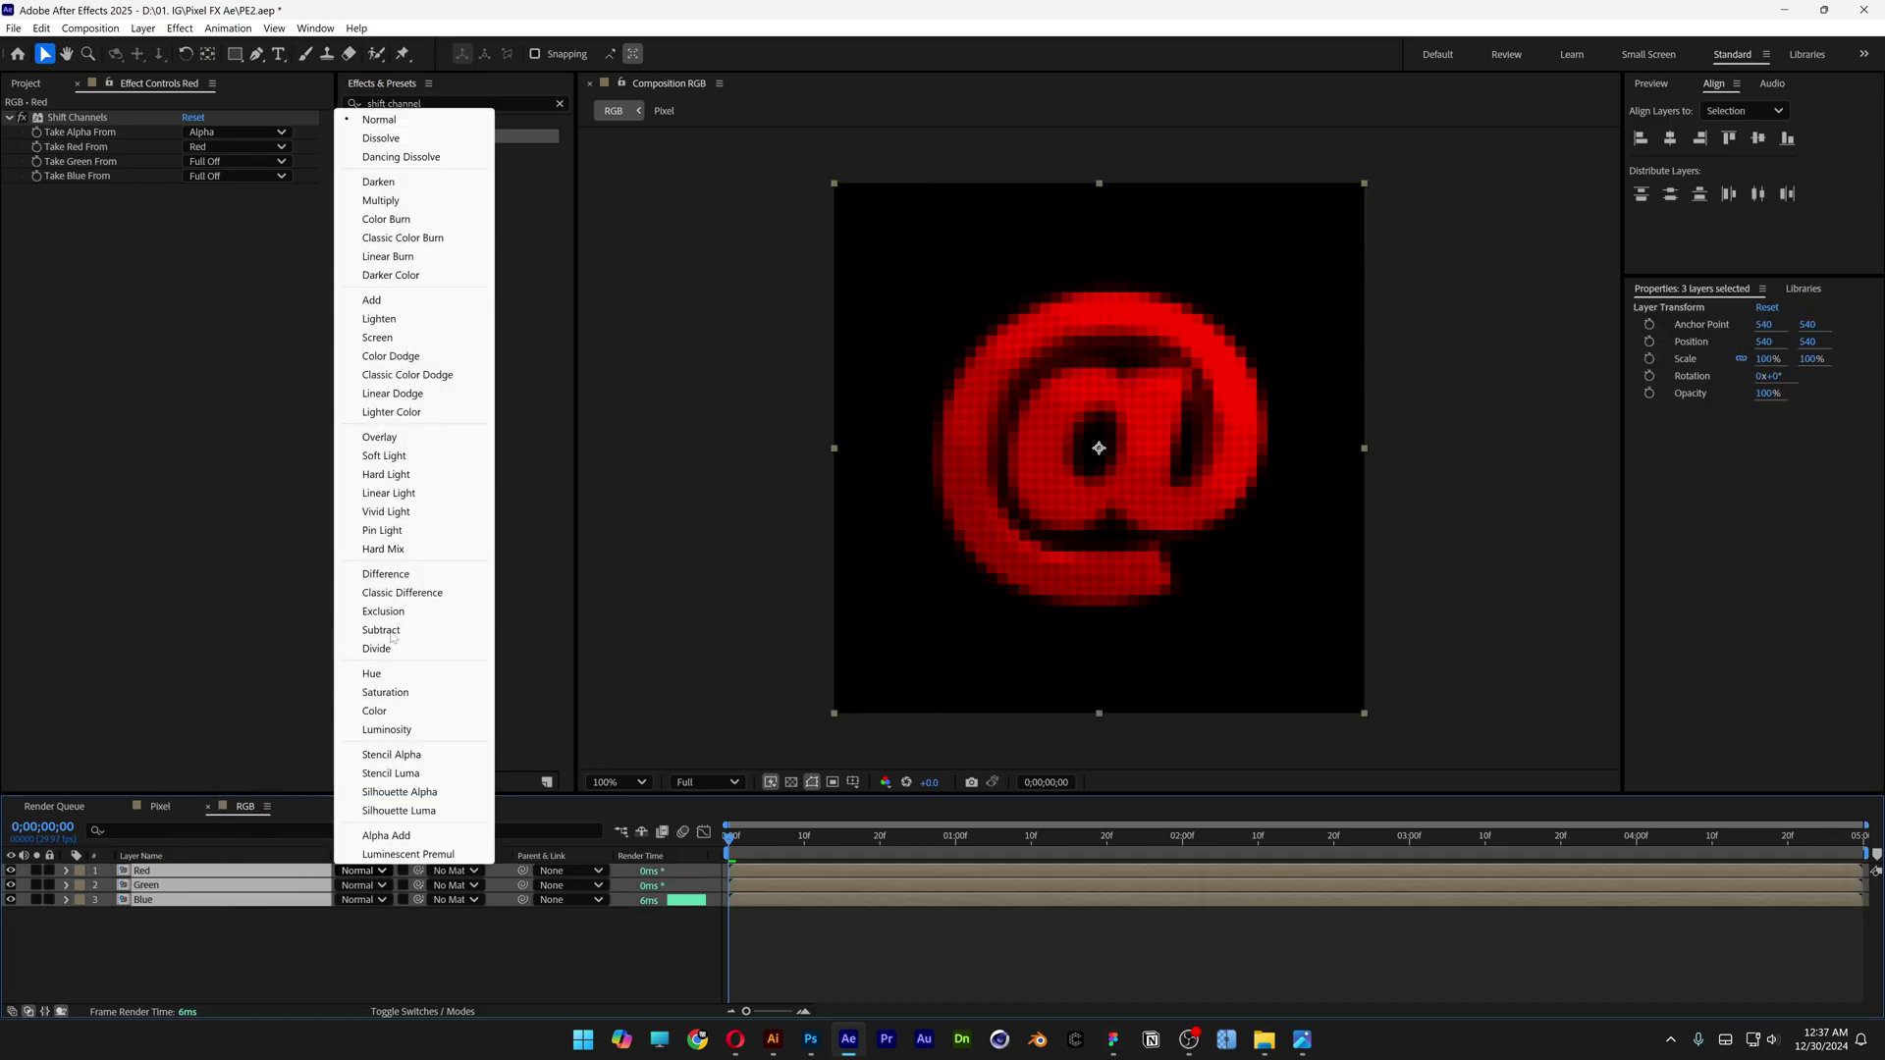
click(373, 300)
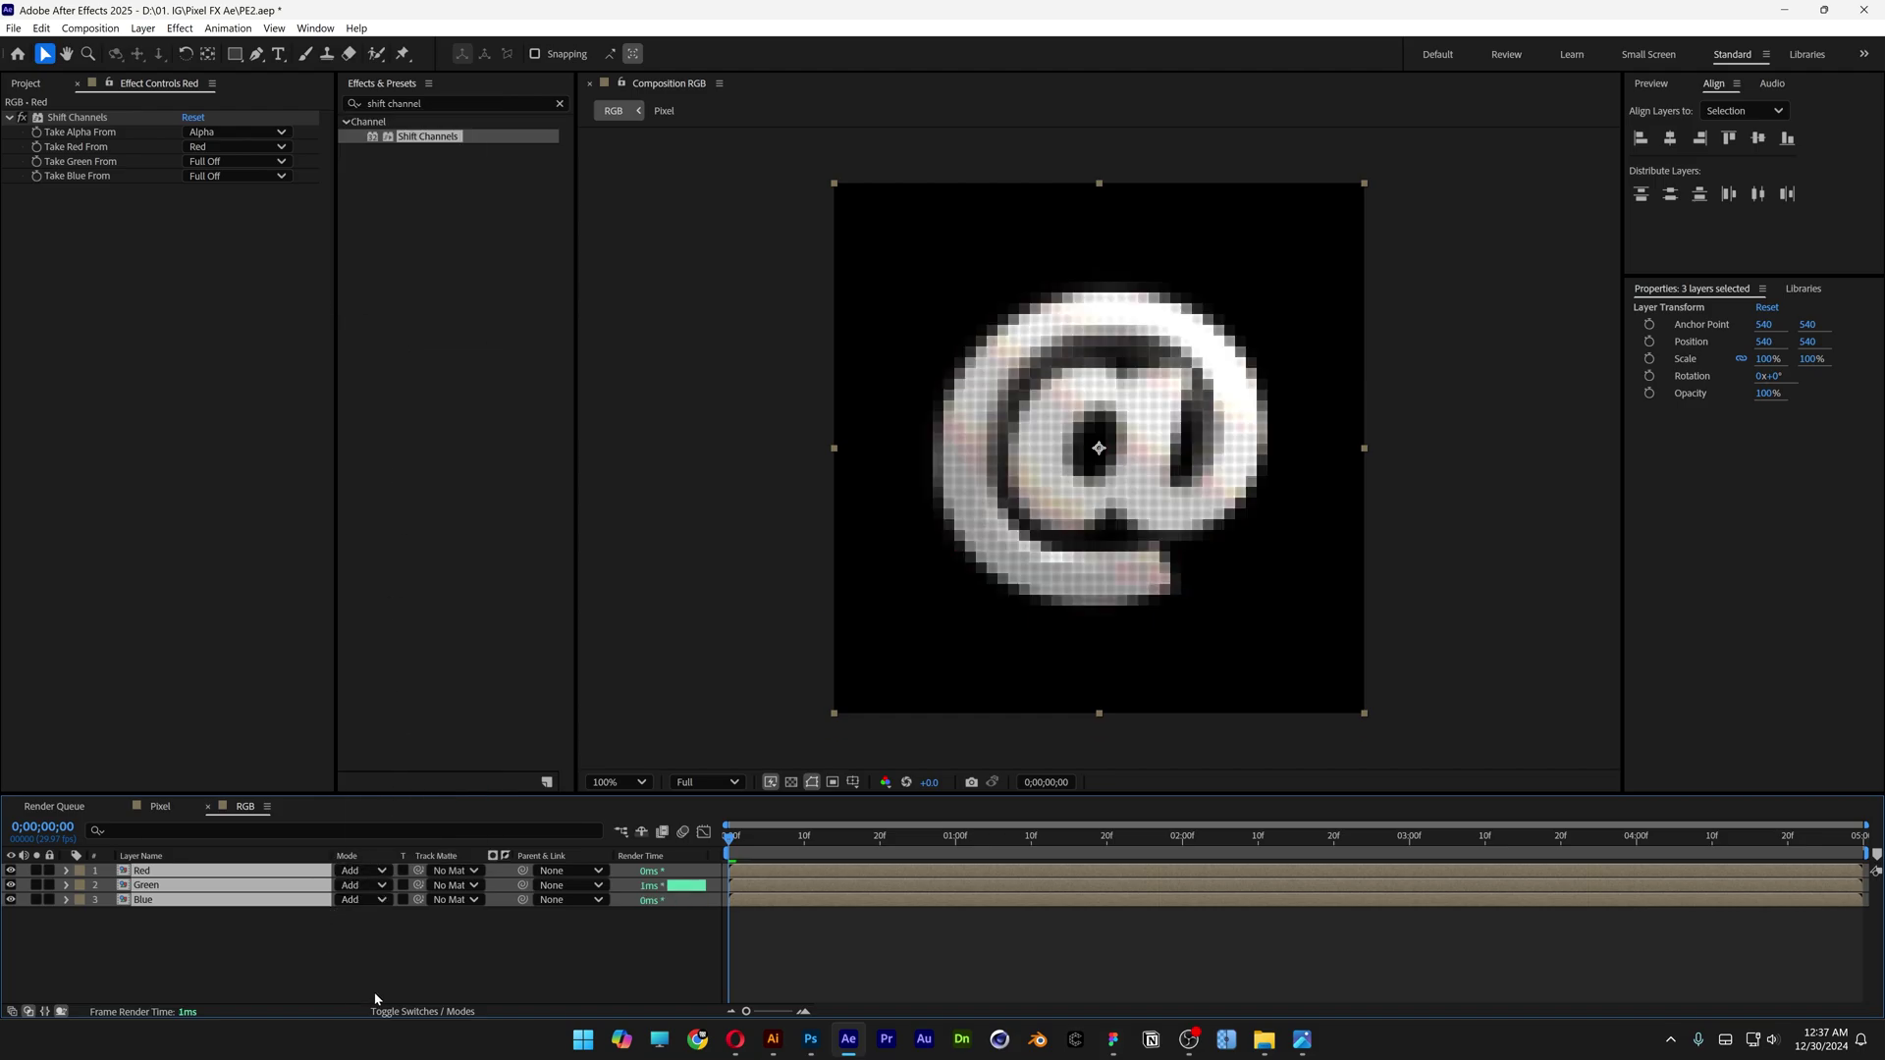
click(417, 1012)
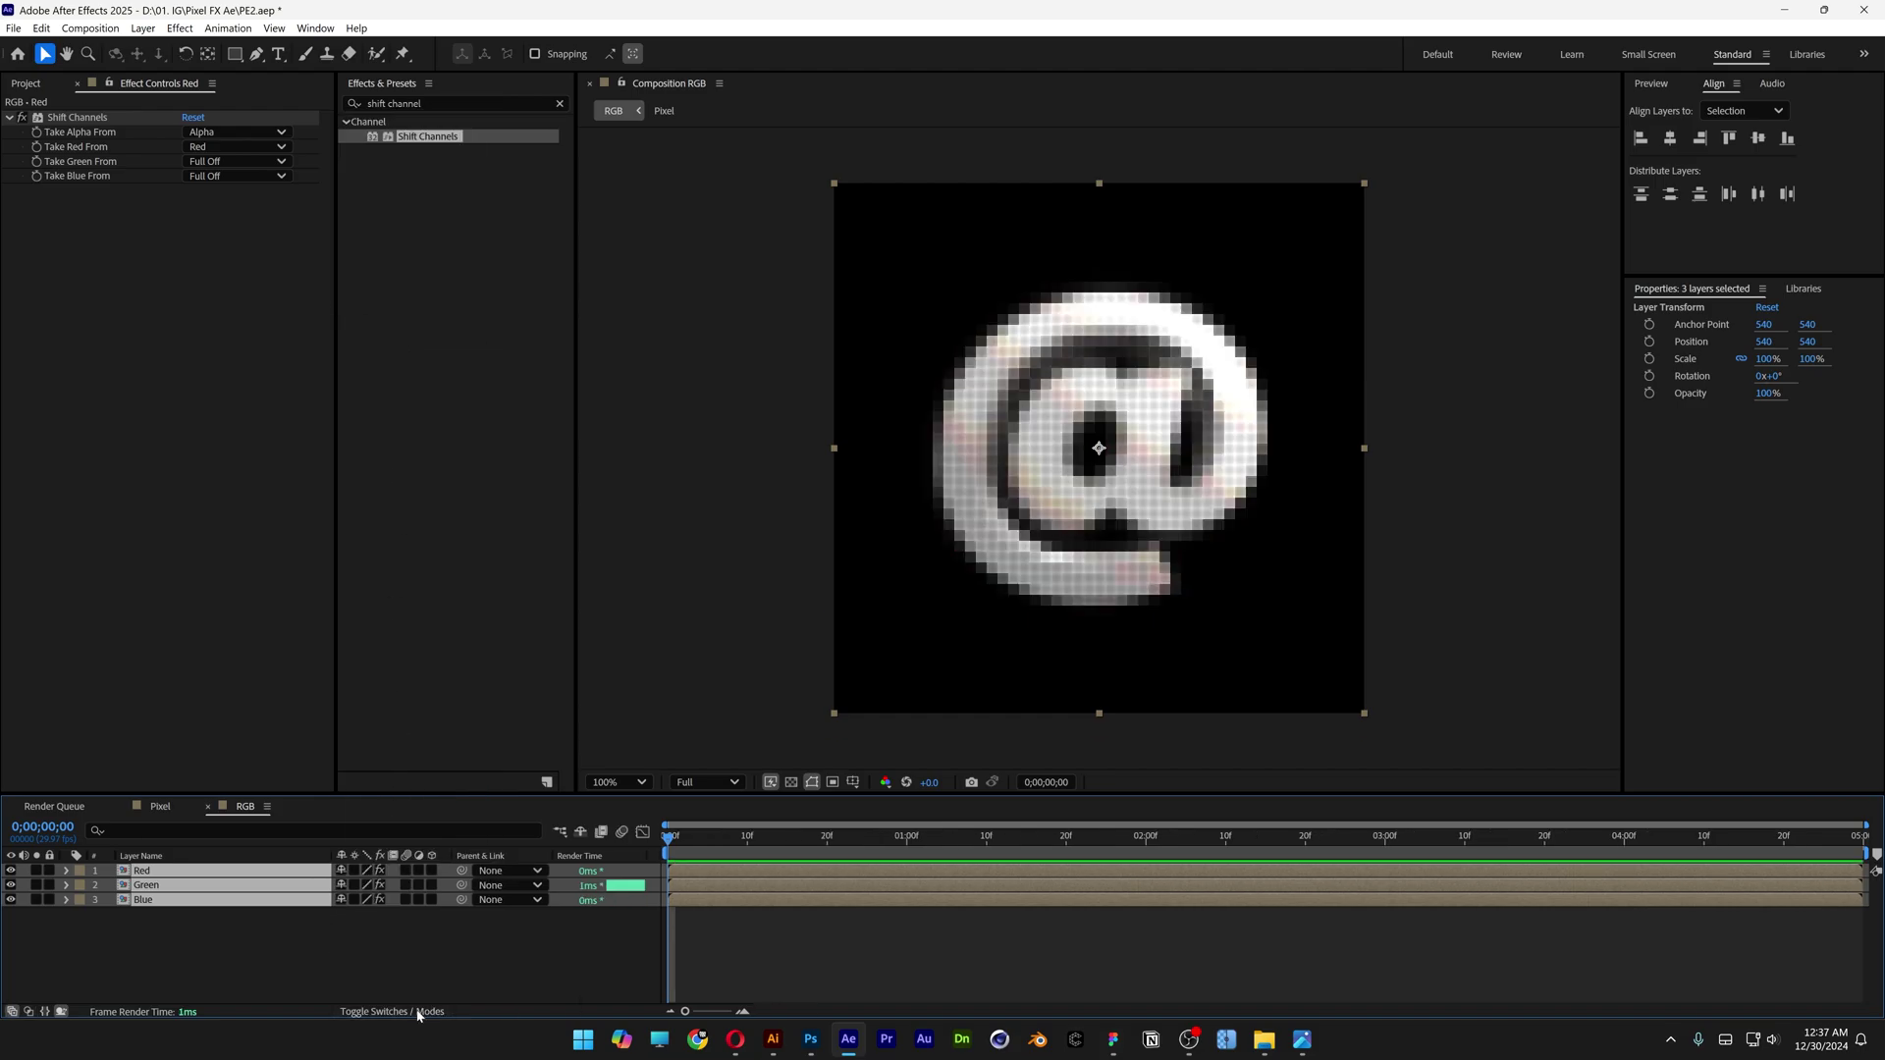
click(417, 1012)
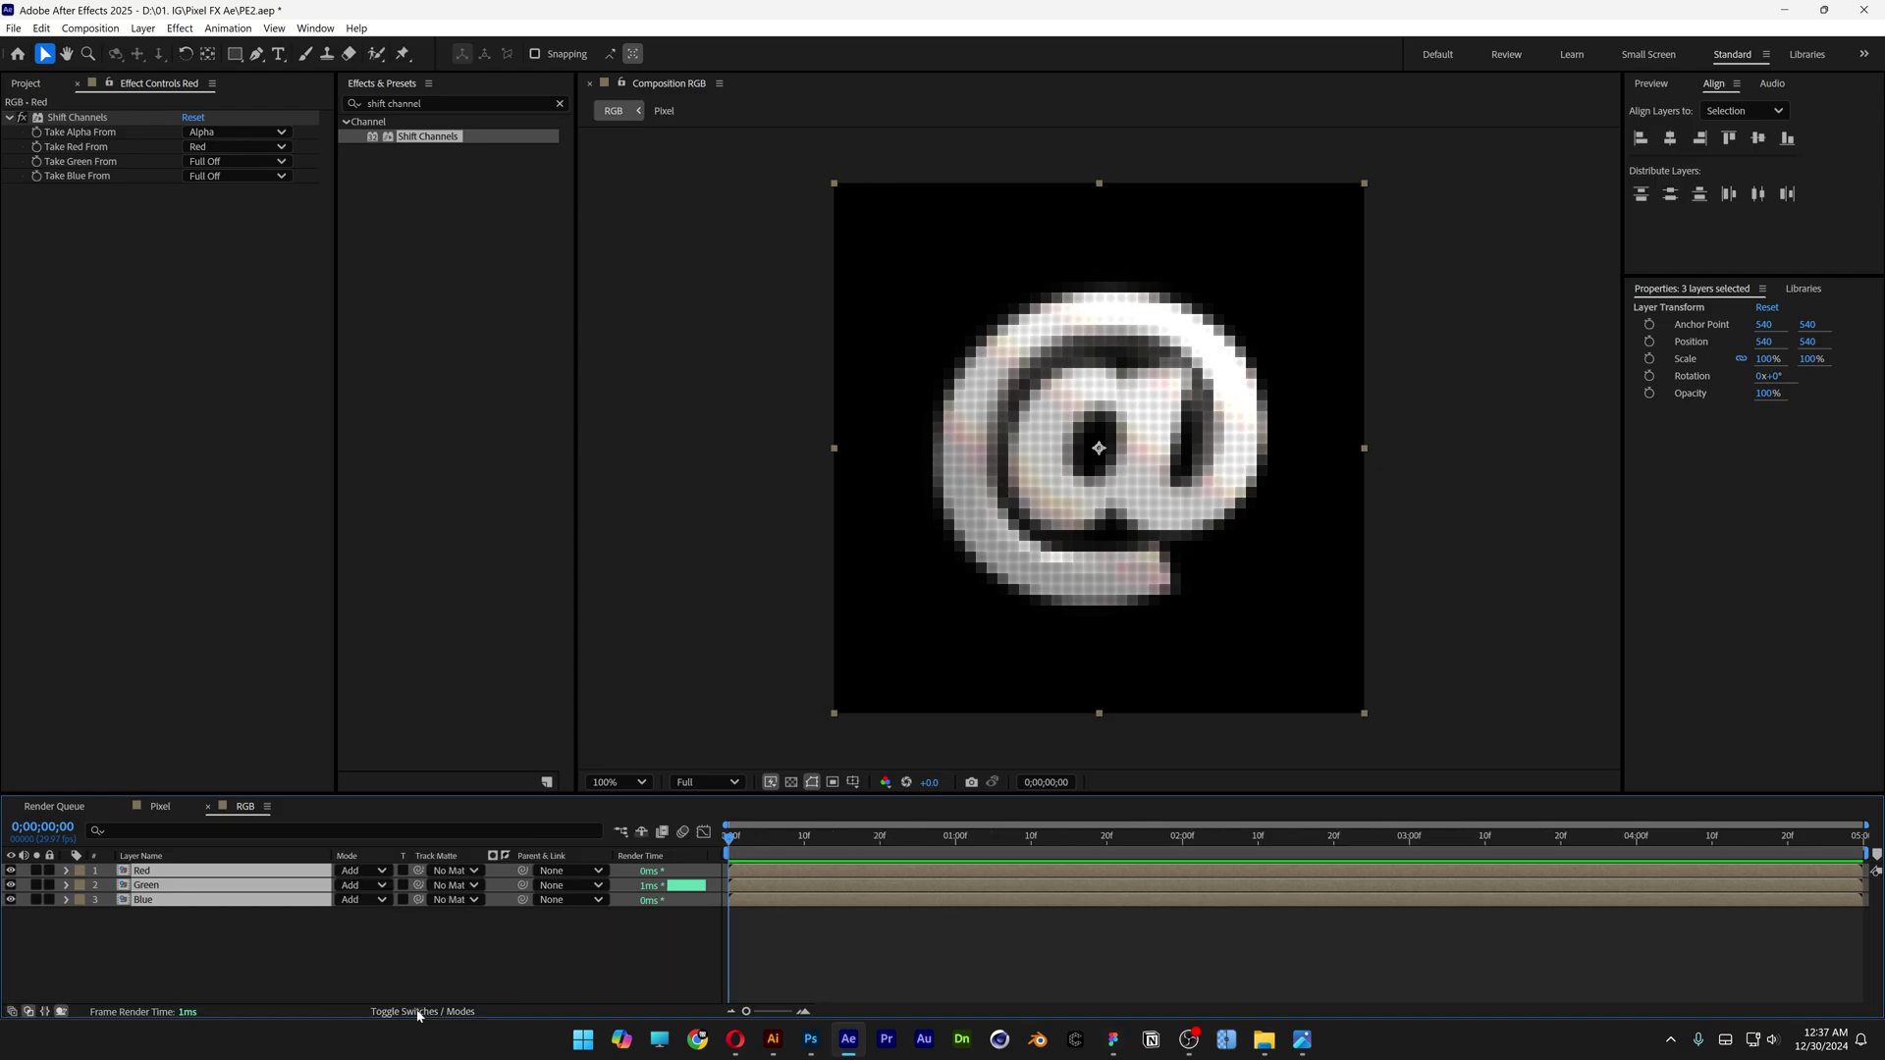
Step: At frame 13, nudge Red left to X 531.3 and Blue right to X 546.4
drag(752, 837, 825, 837)
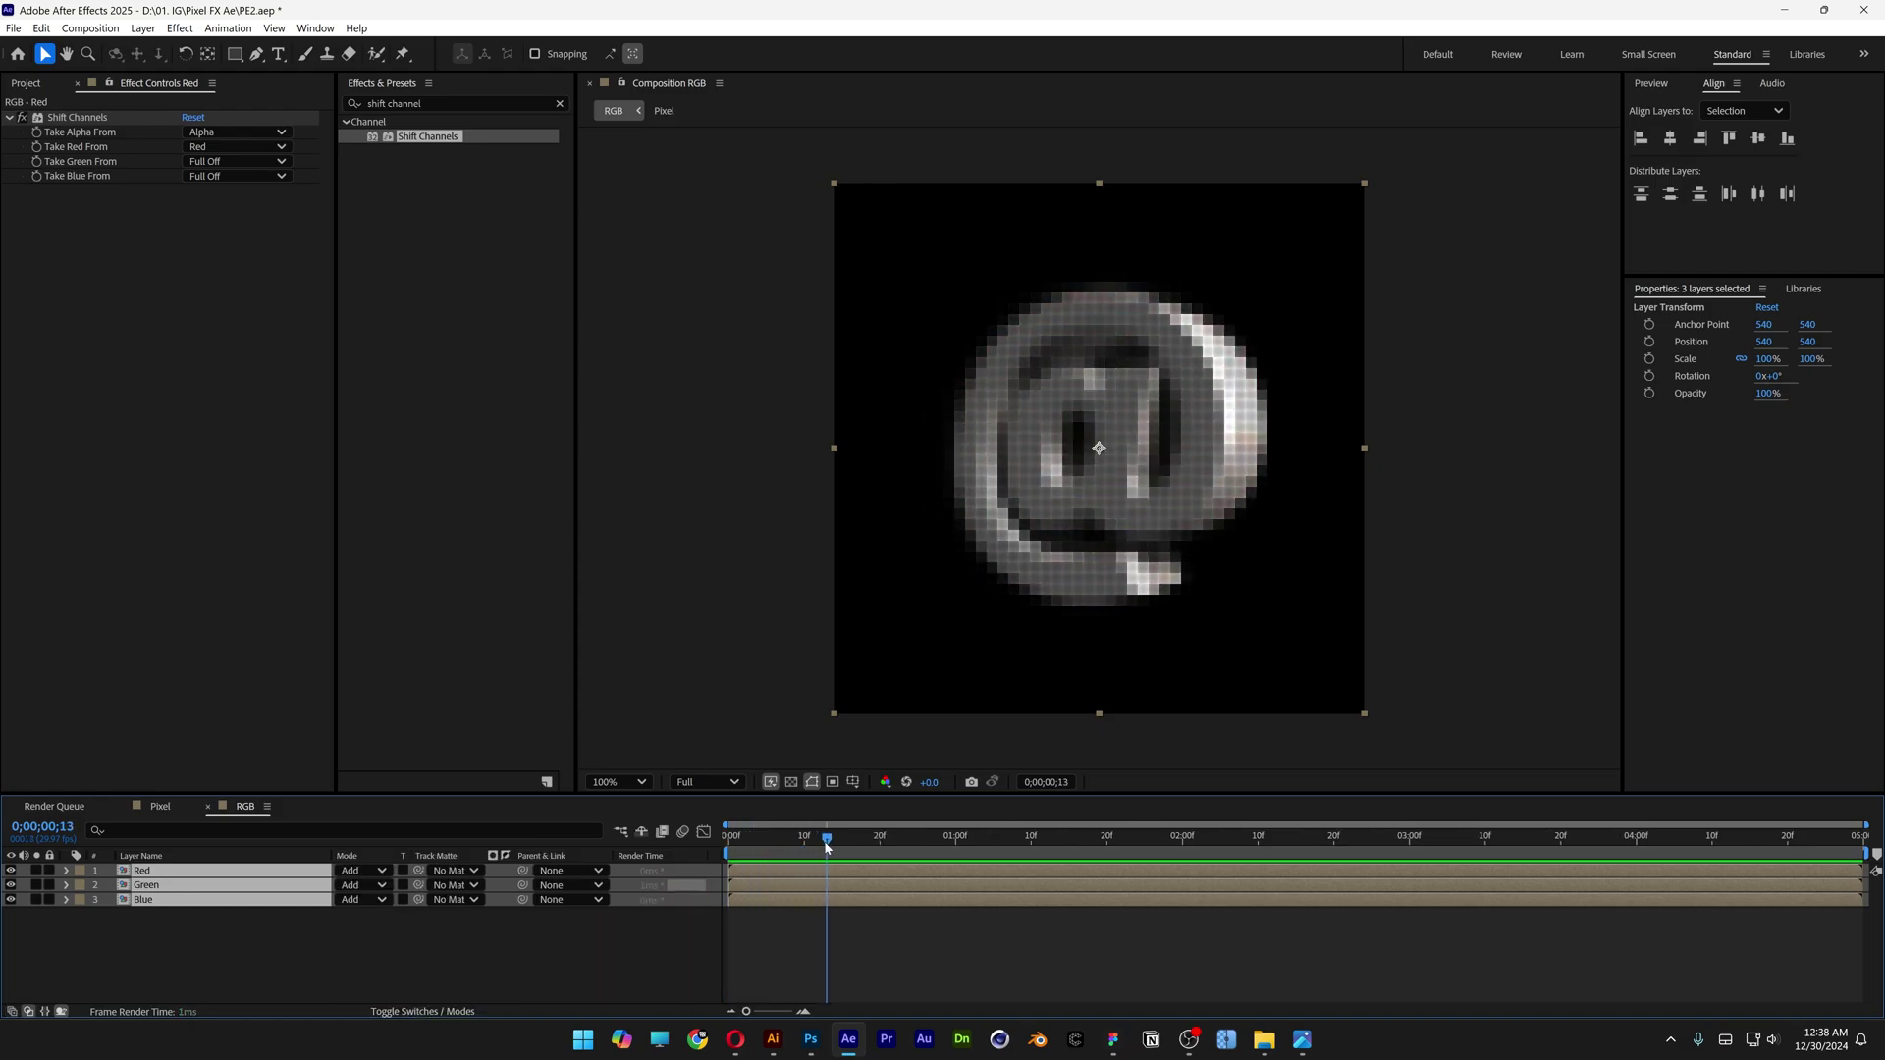
key(period)
key(space)
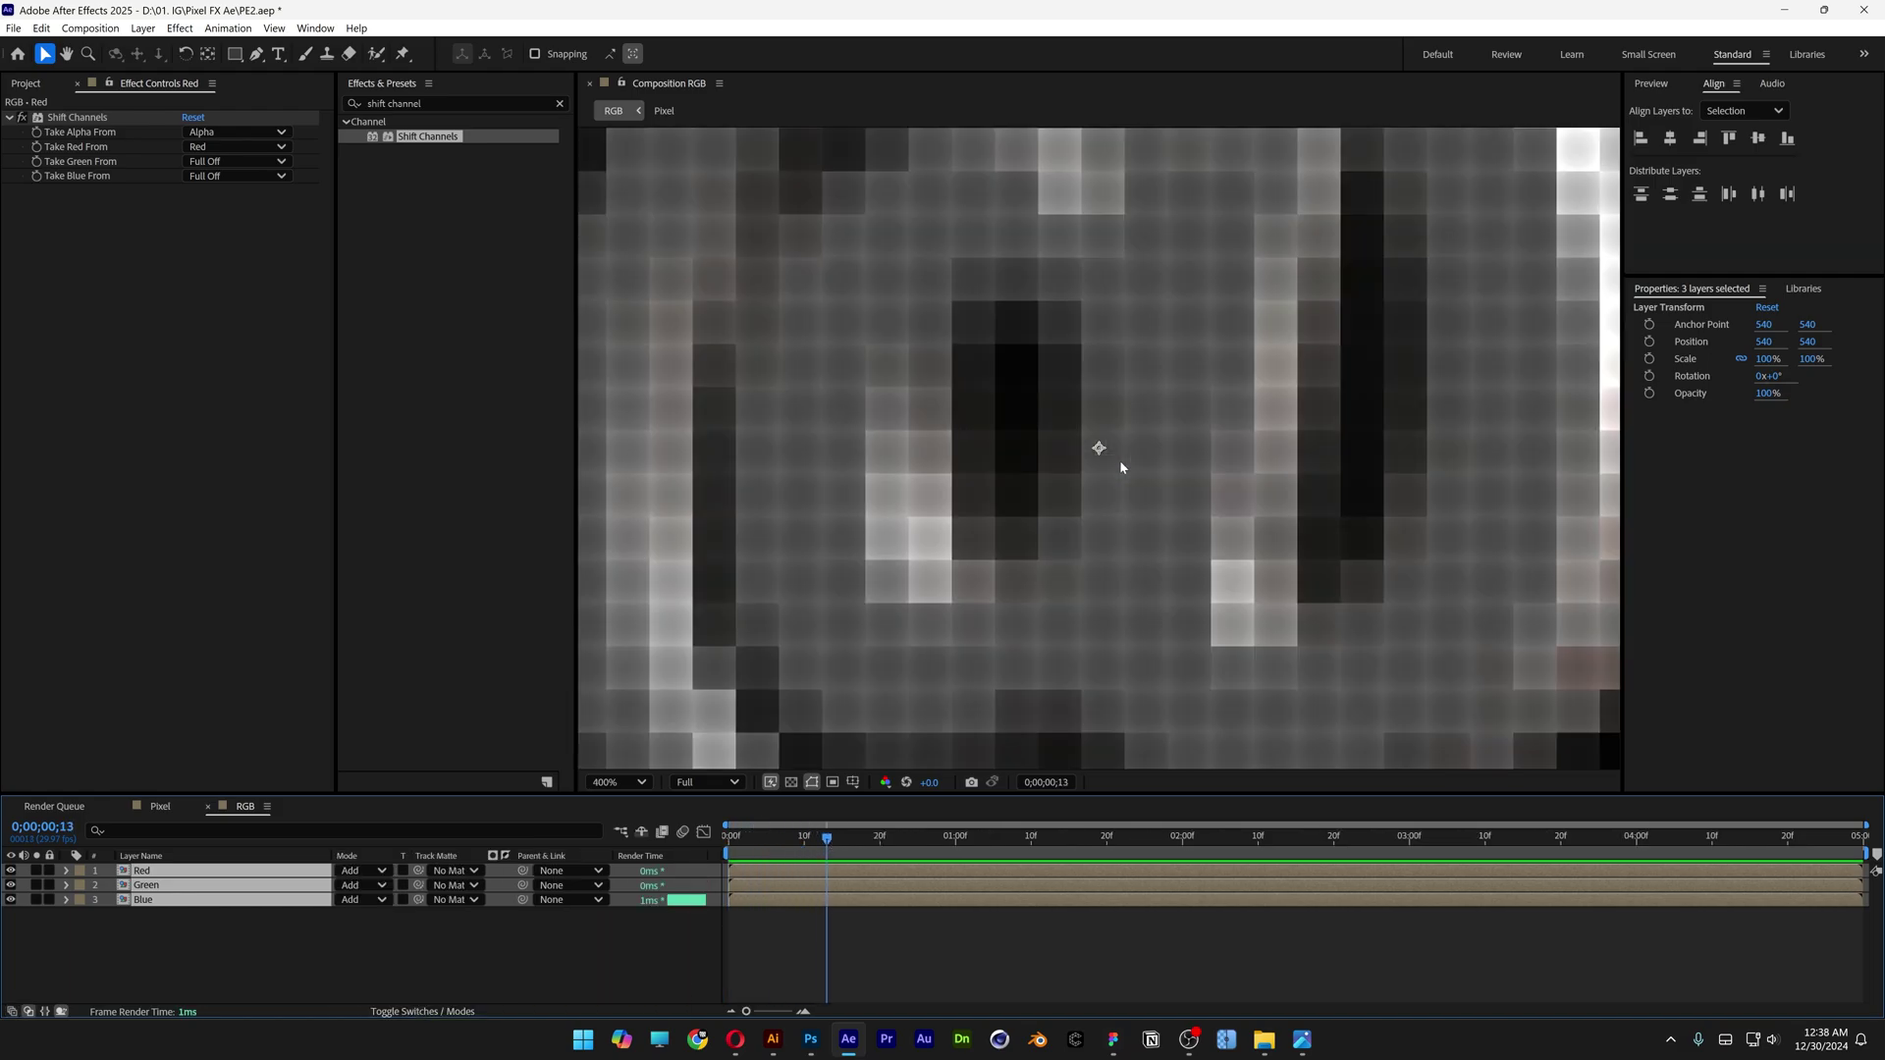
click(233, 913)
click(162, 873)
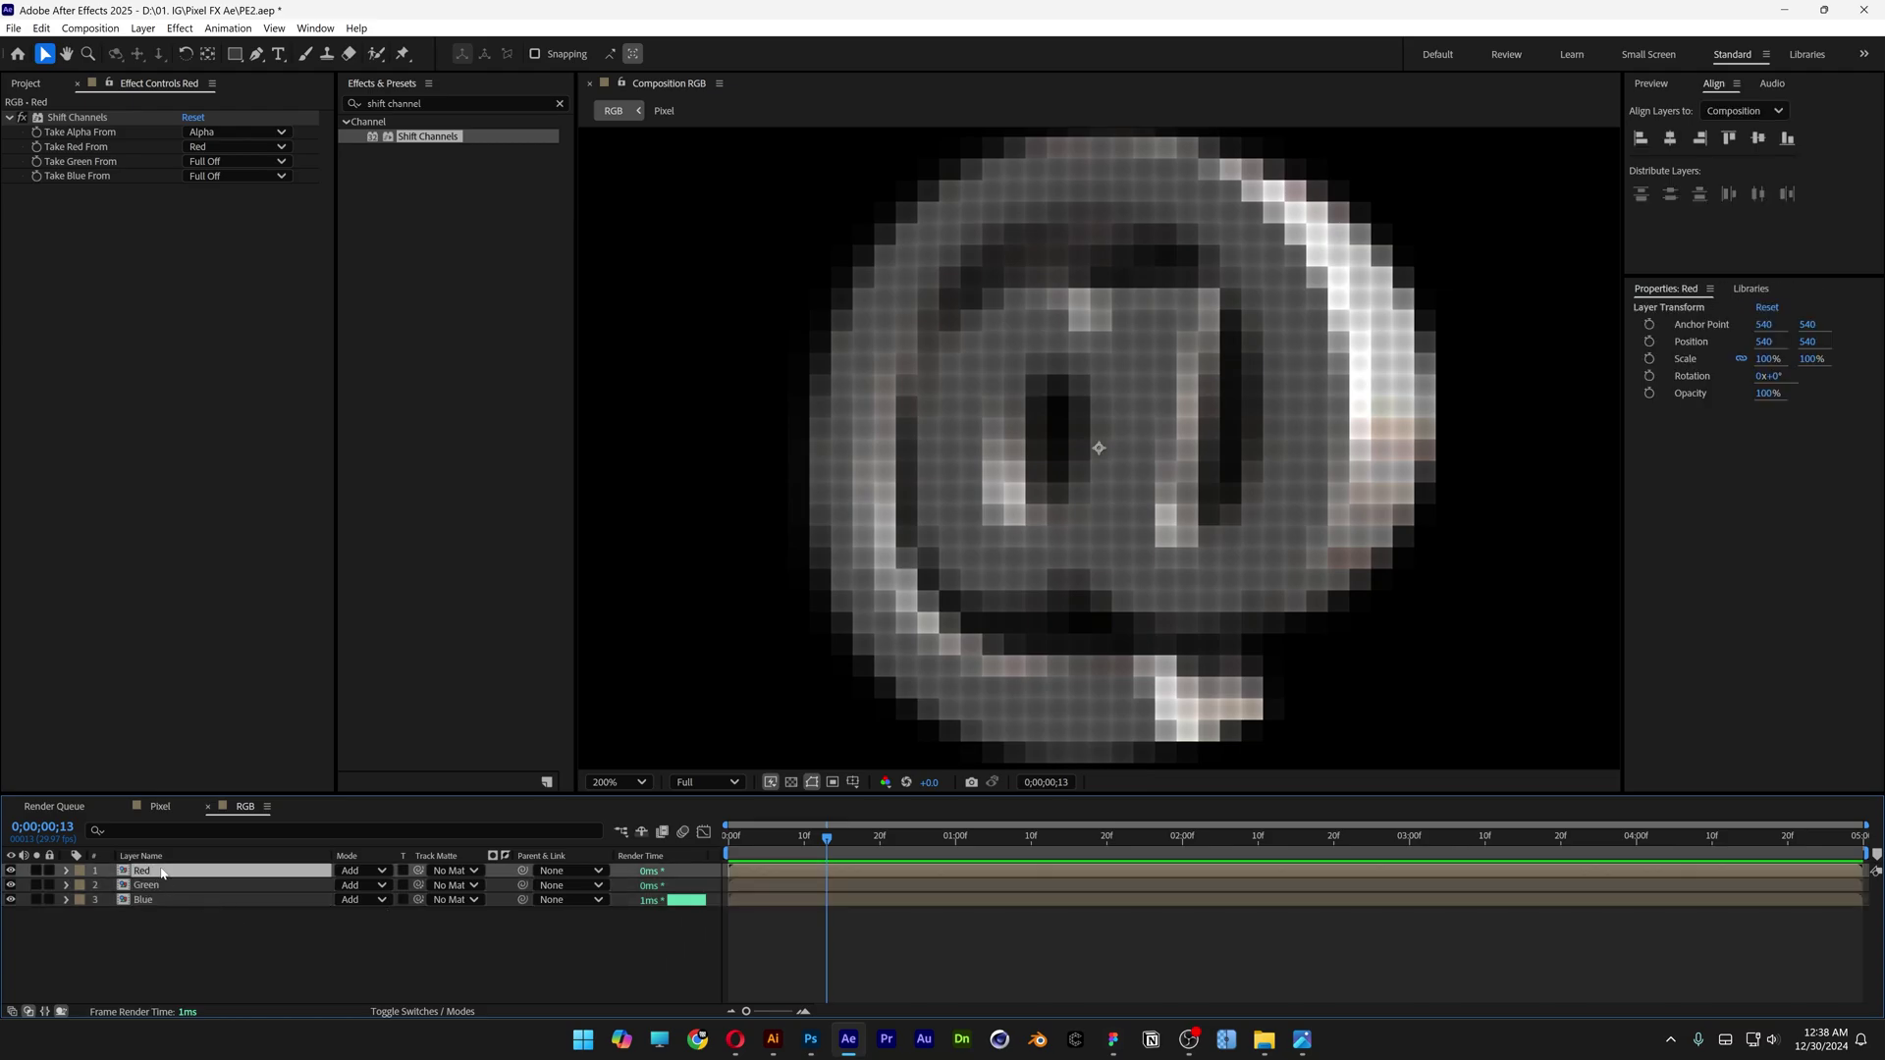
key(period)
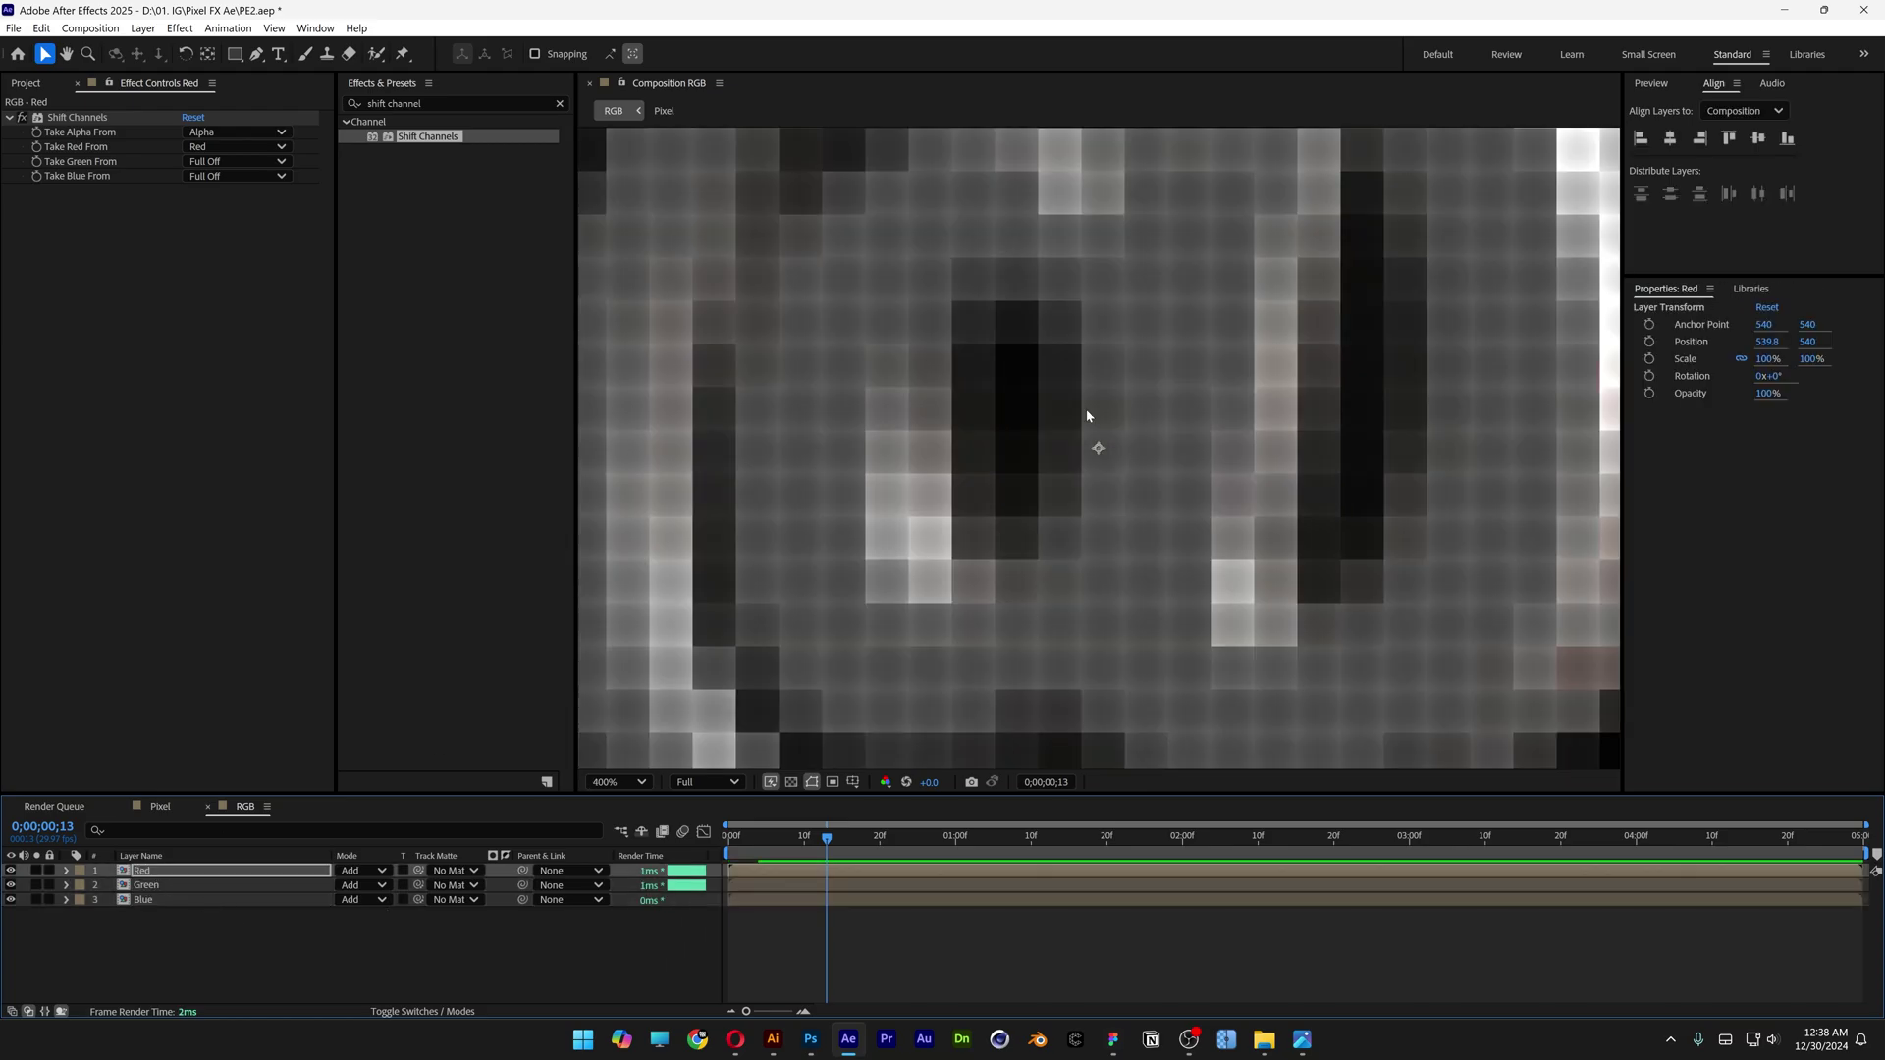
key(Left)
key(Left)
key(Left)
key(Left)
key(Left)
key(Left)
key(Left)
key(Left)
key(Left)
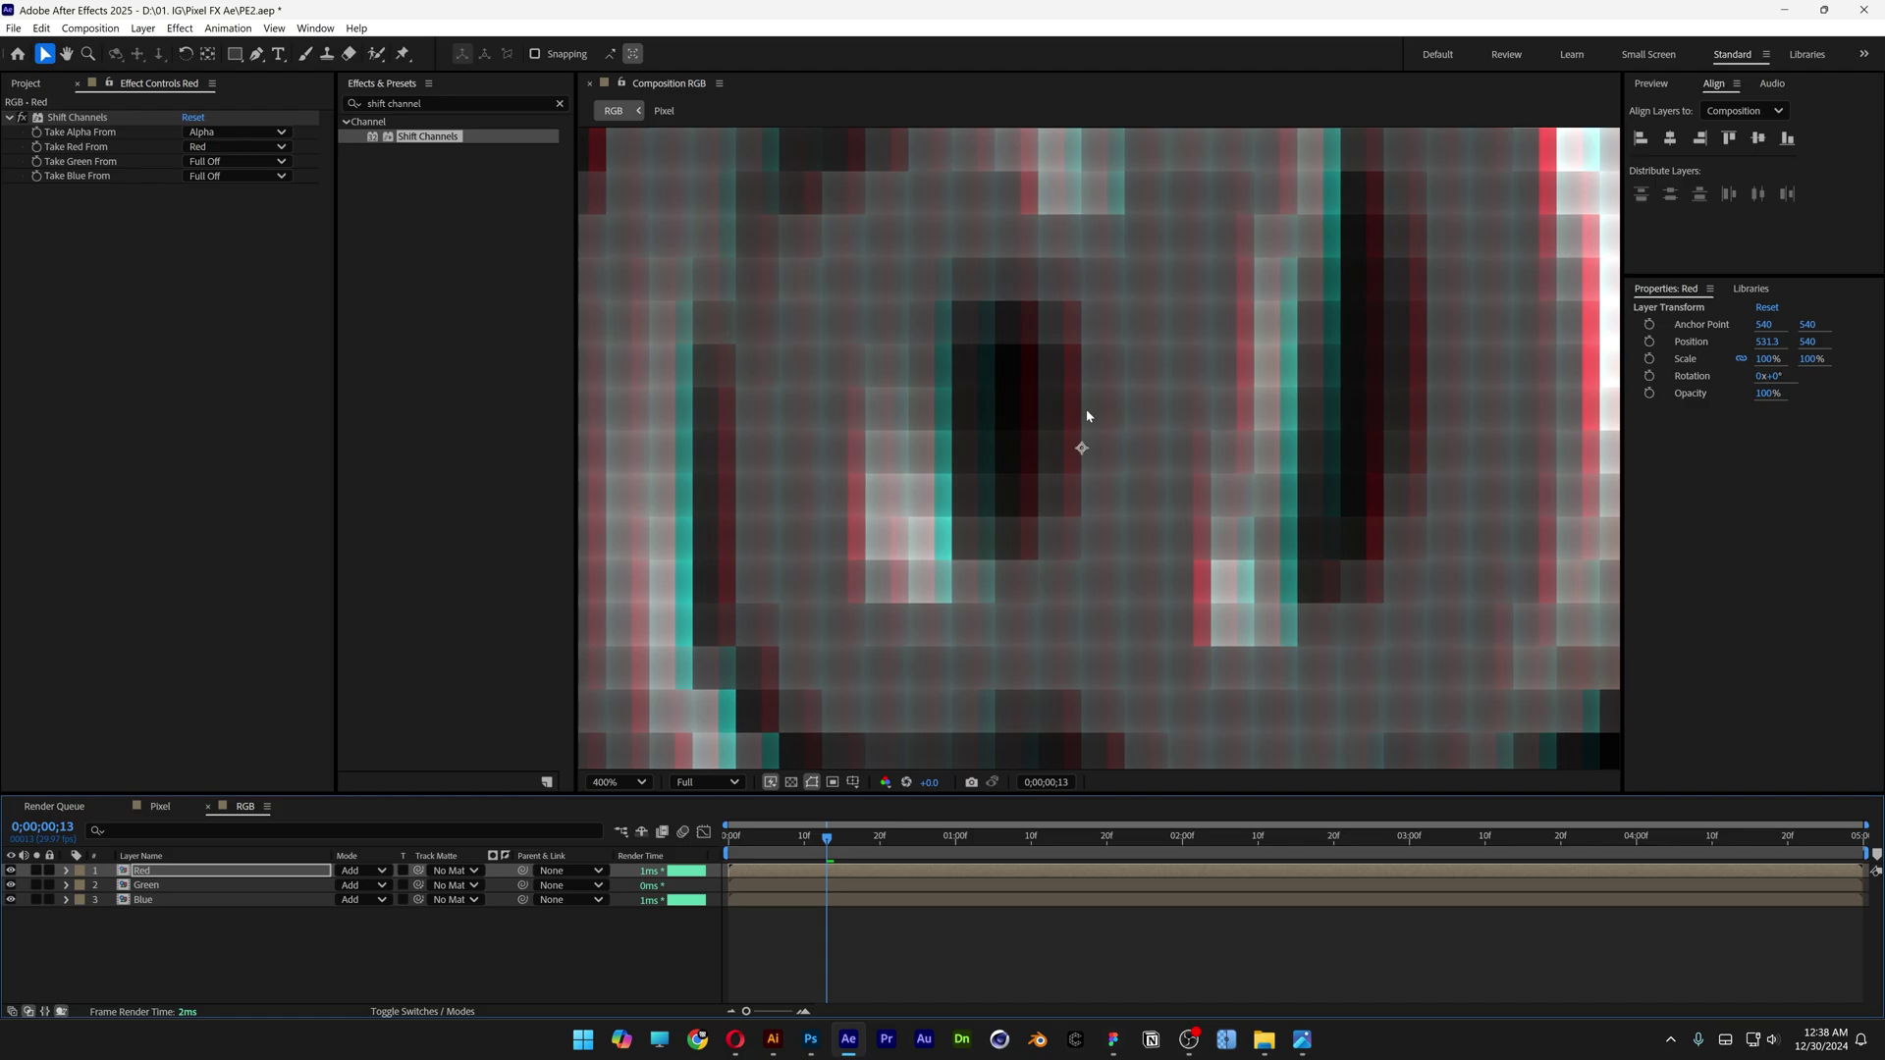
click(179, 901)
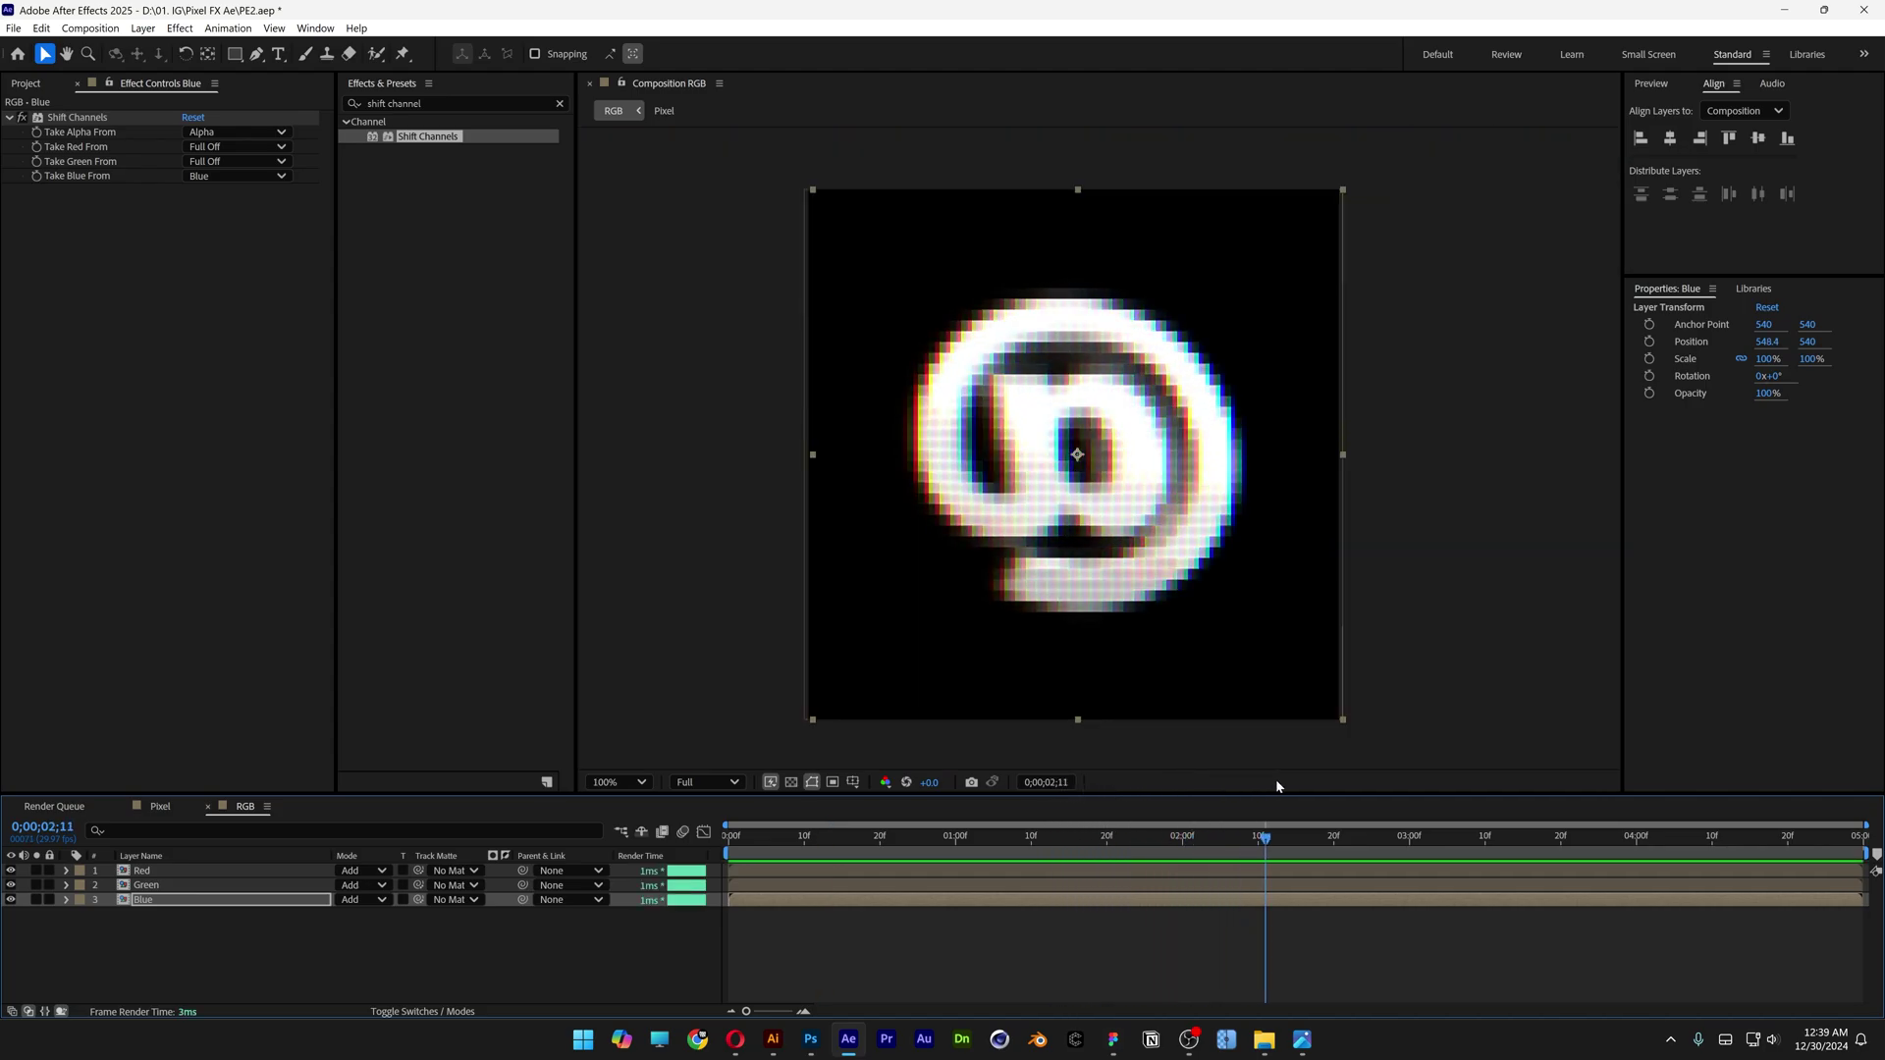
key(space)
key(period)
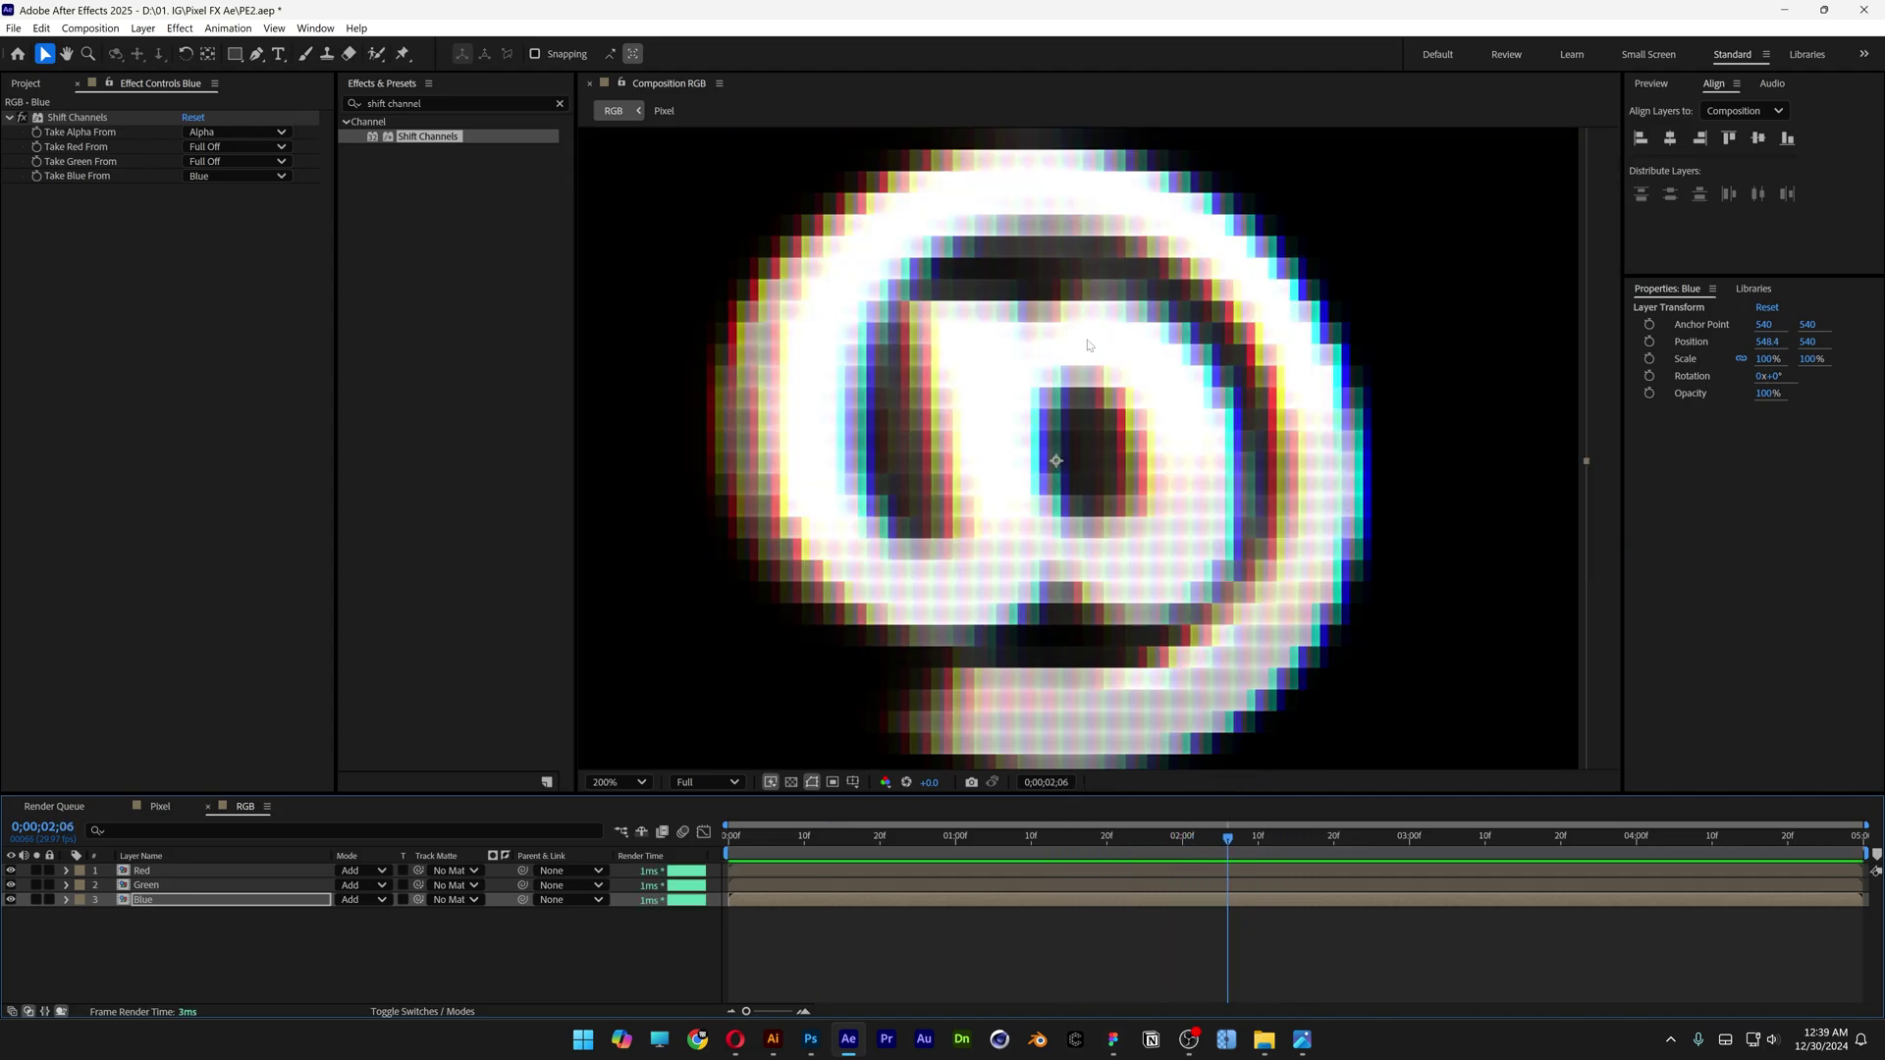
Step: Add a new adjustment layer at the top of the stack and name it FX
right_click(240, 954)
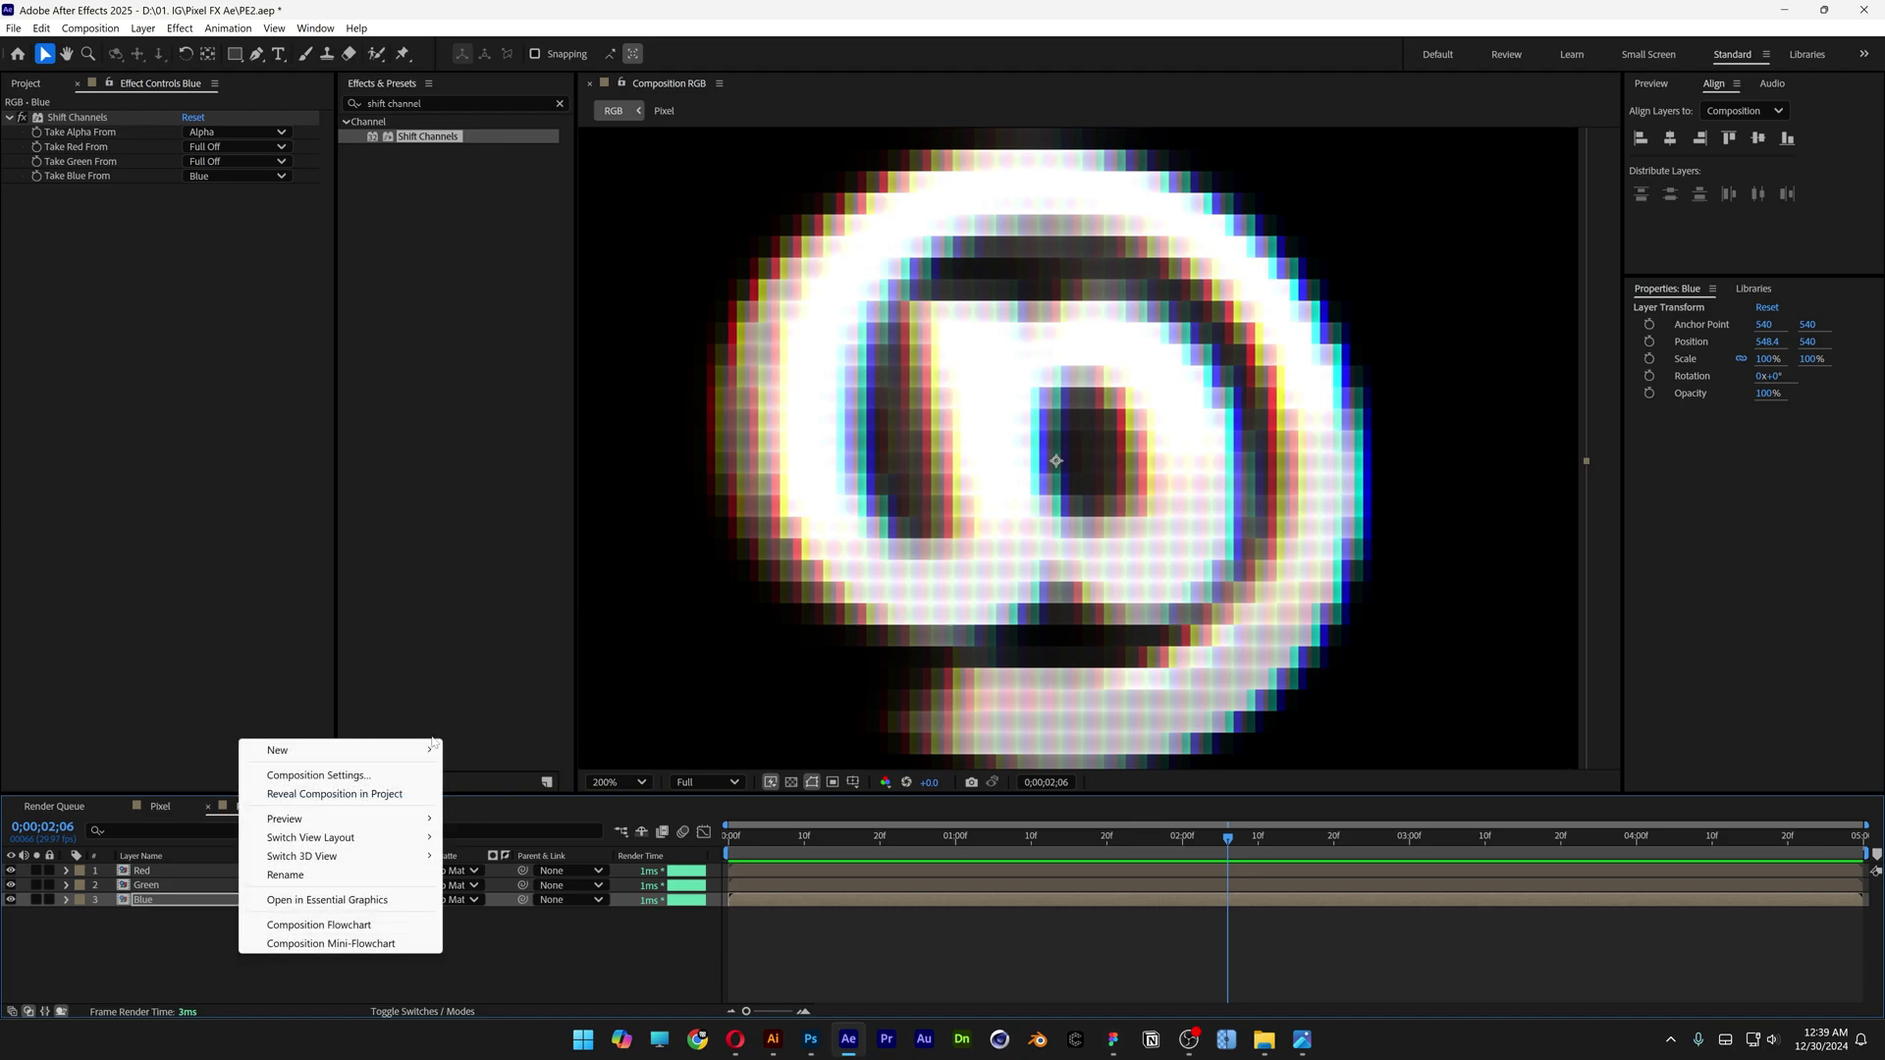
mouse_move(364, 757)
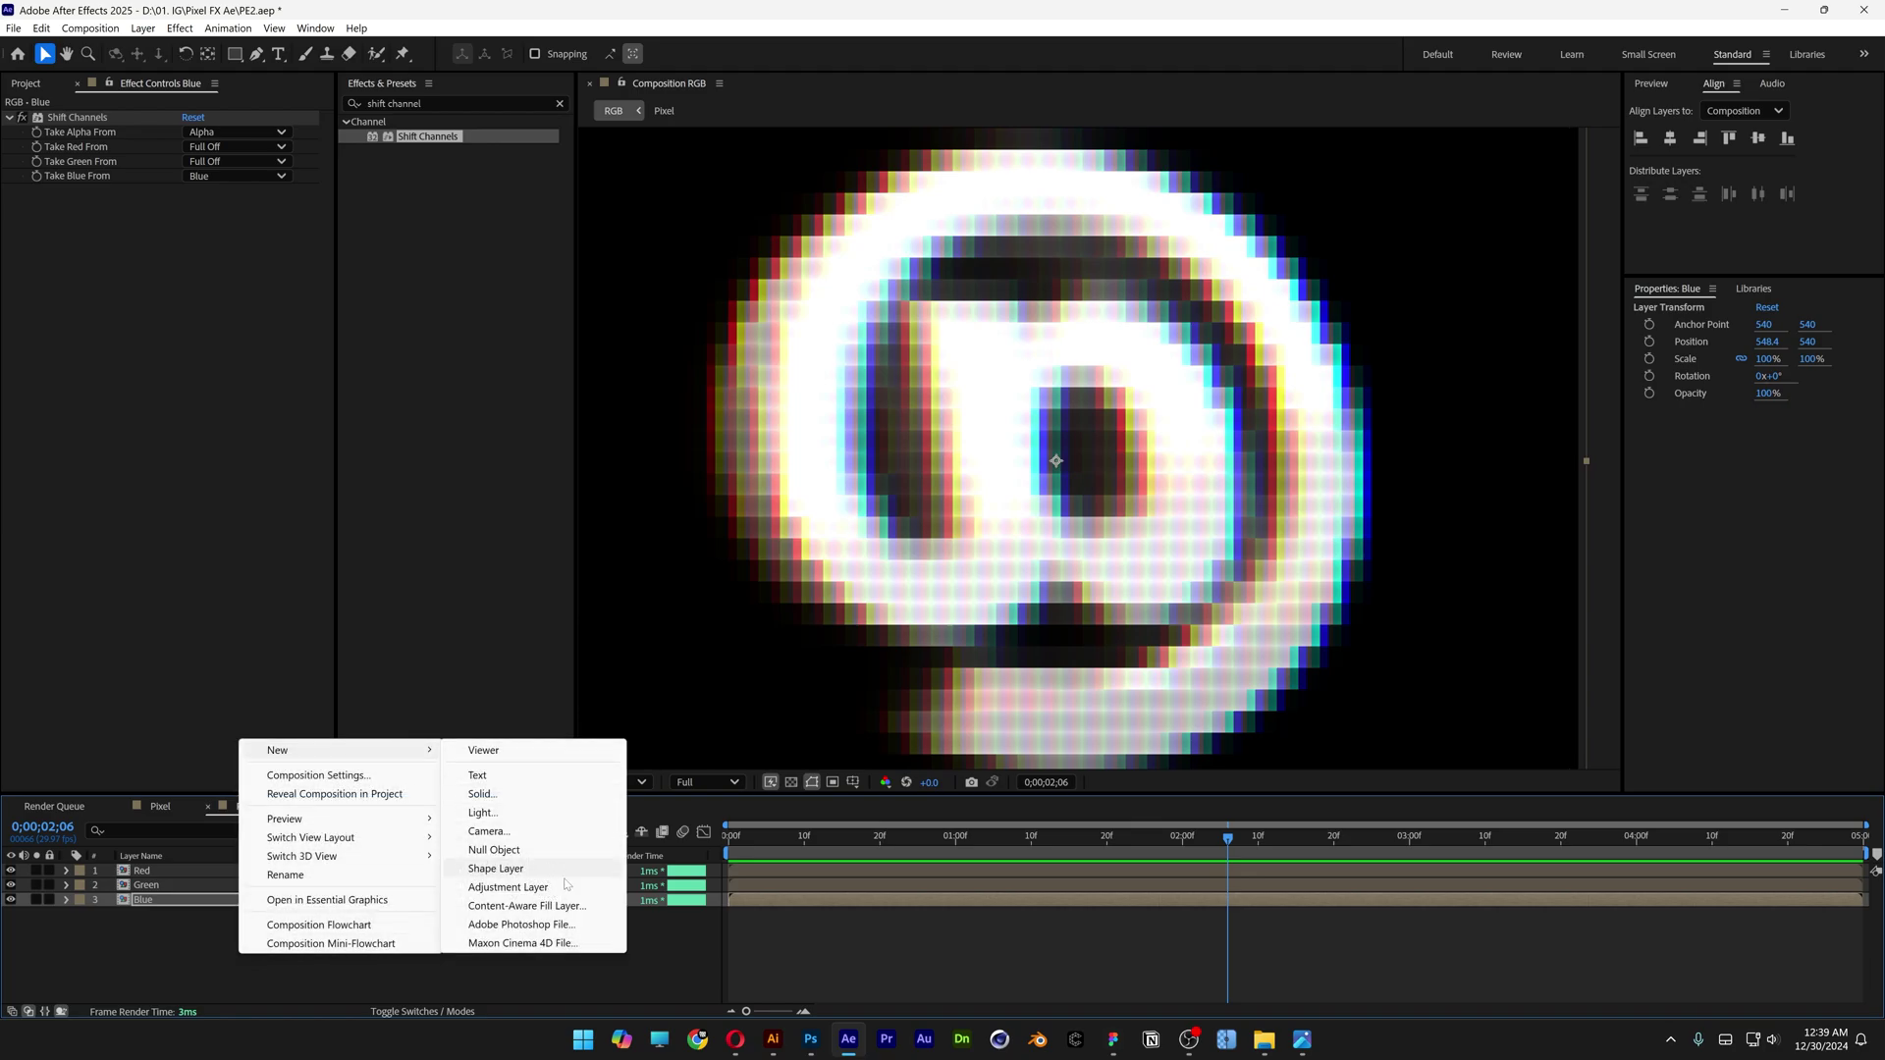
click(521, 887)
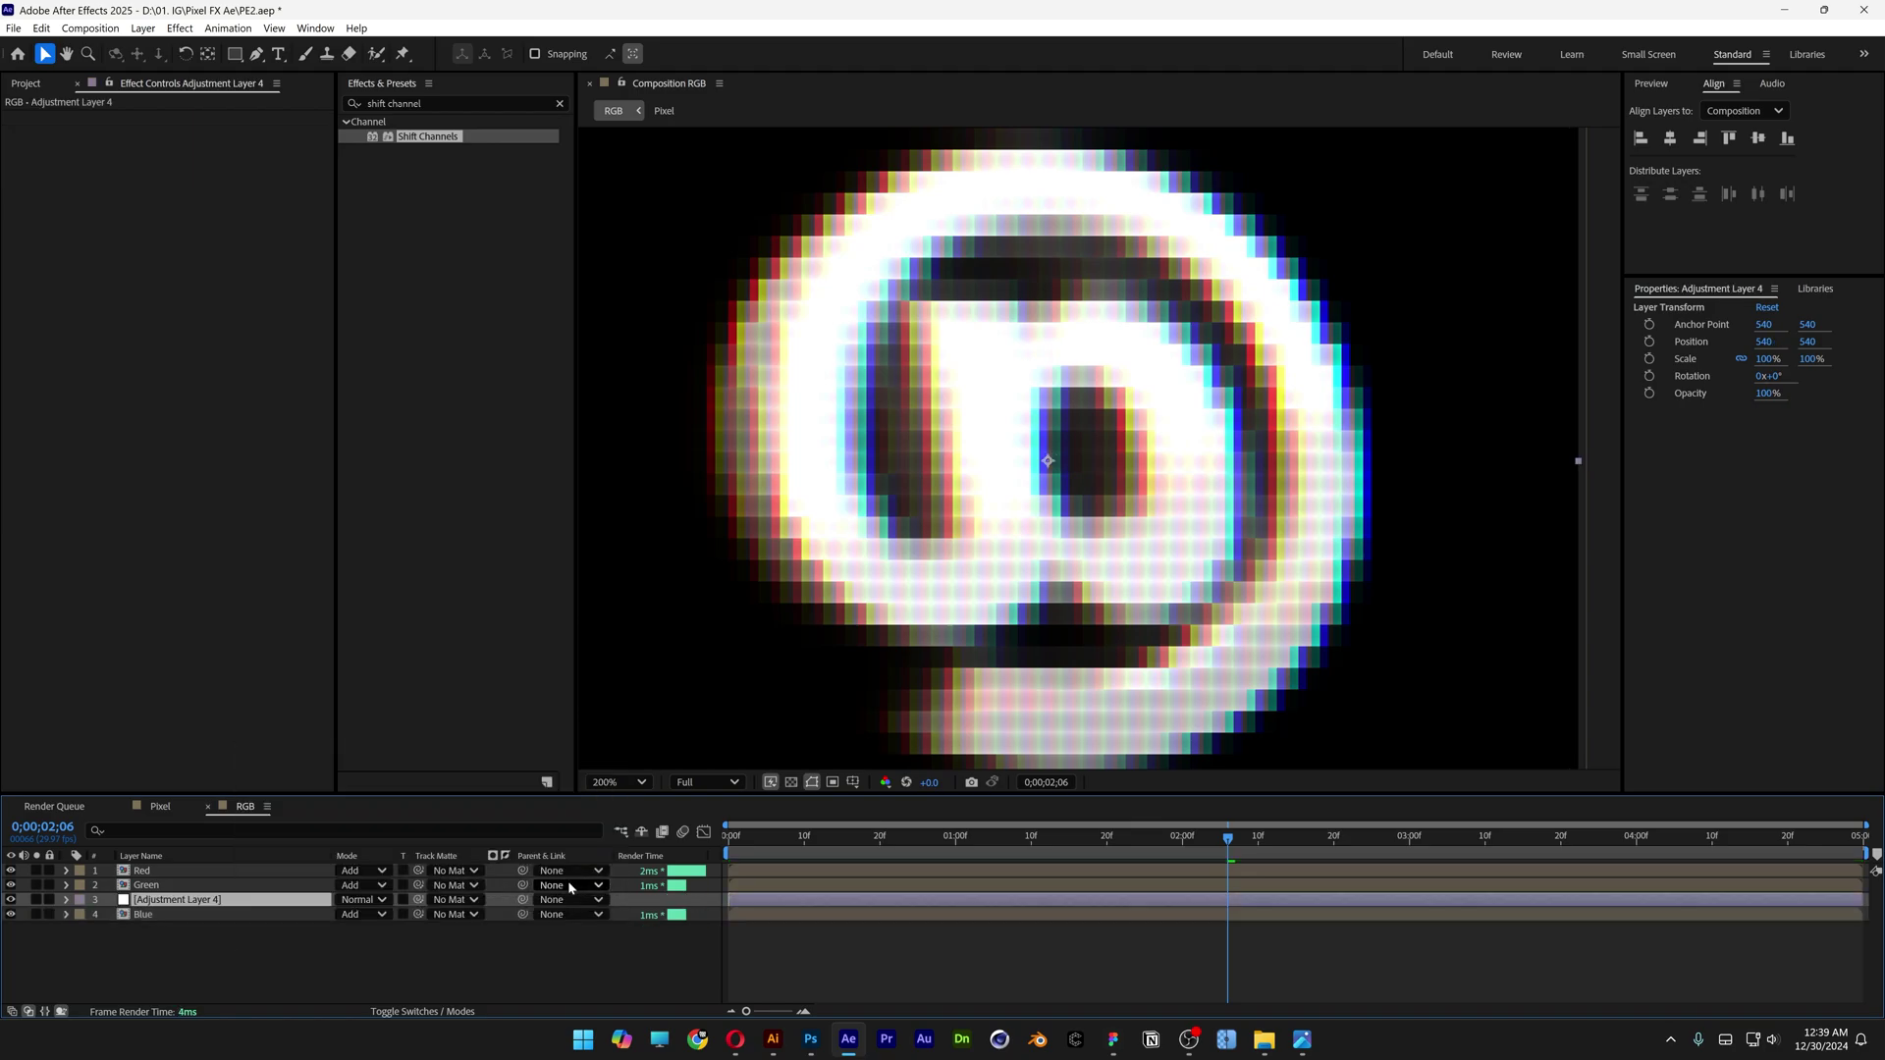
drag(176, 905, 186, 866)
right_click(187, 865)
click(218, 819)
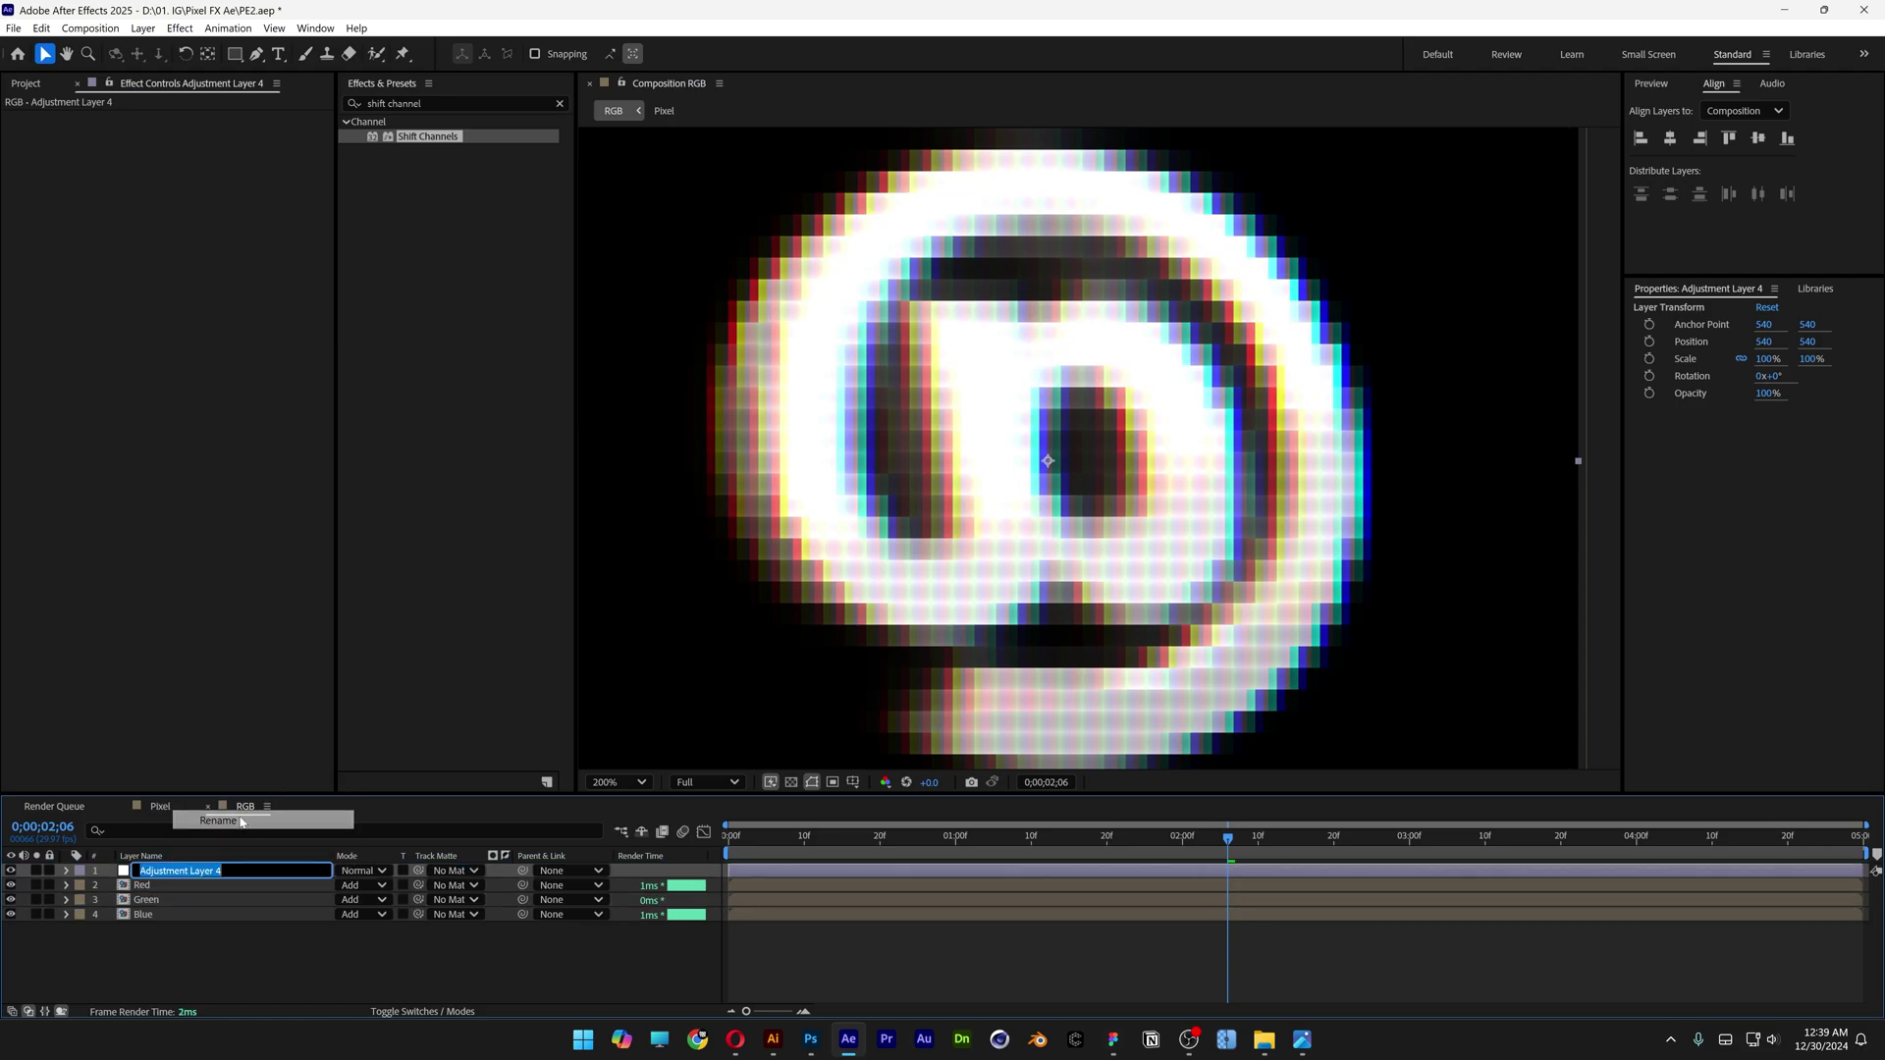
text(FX)
key(Return)
Step: Apply VR Glow to the FX layer with Glow Radius 88
click(452, 103)
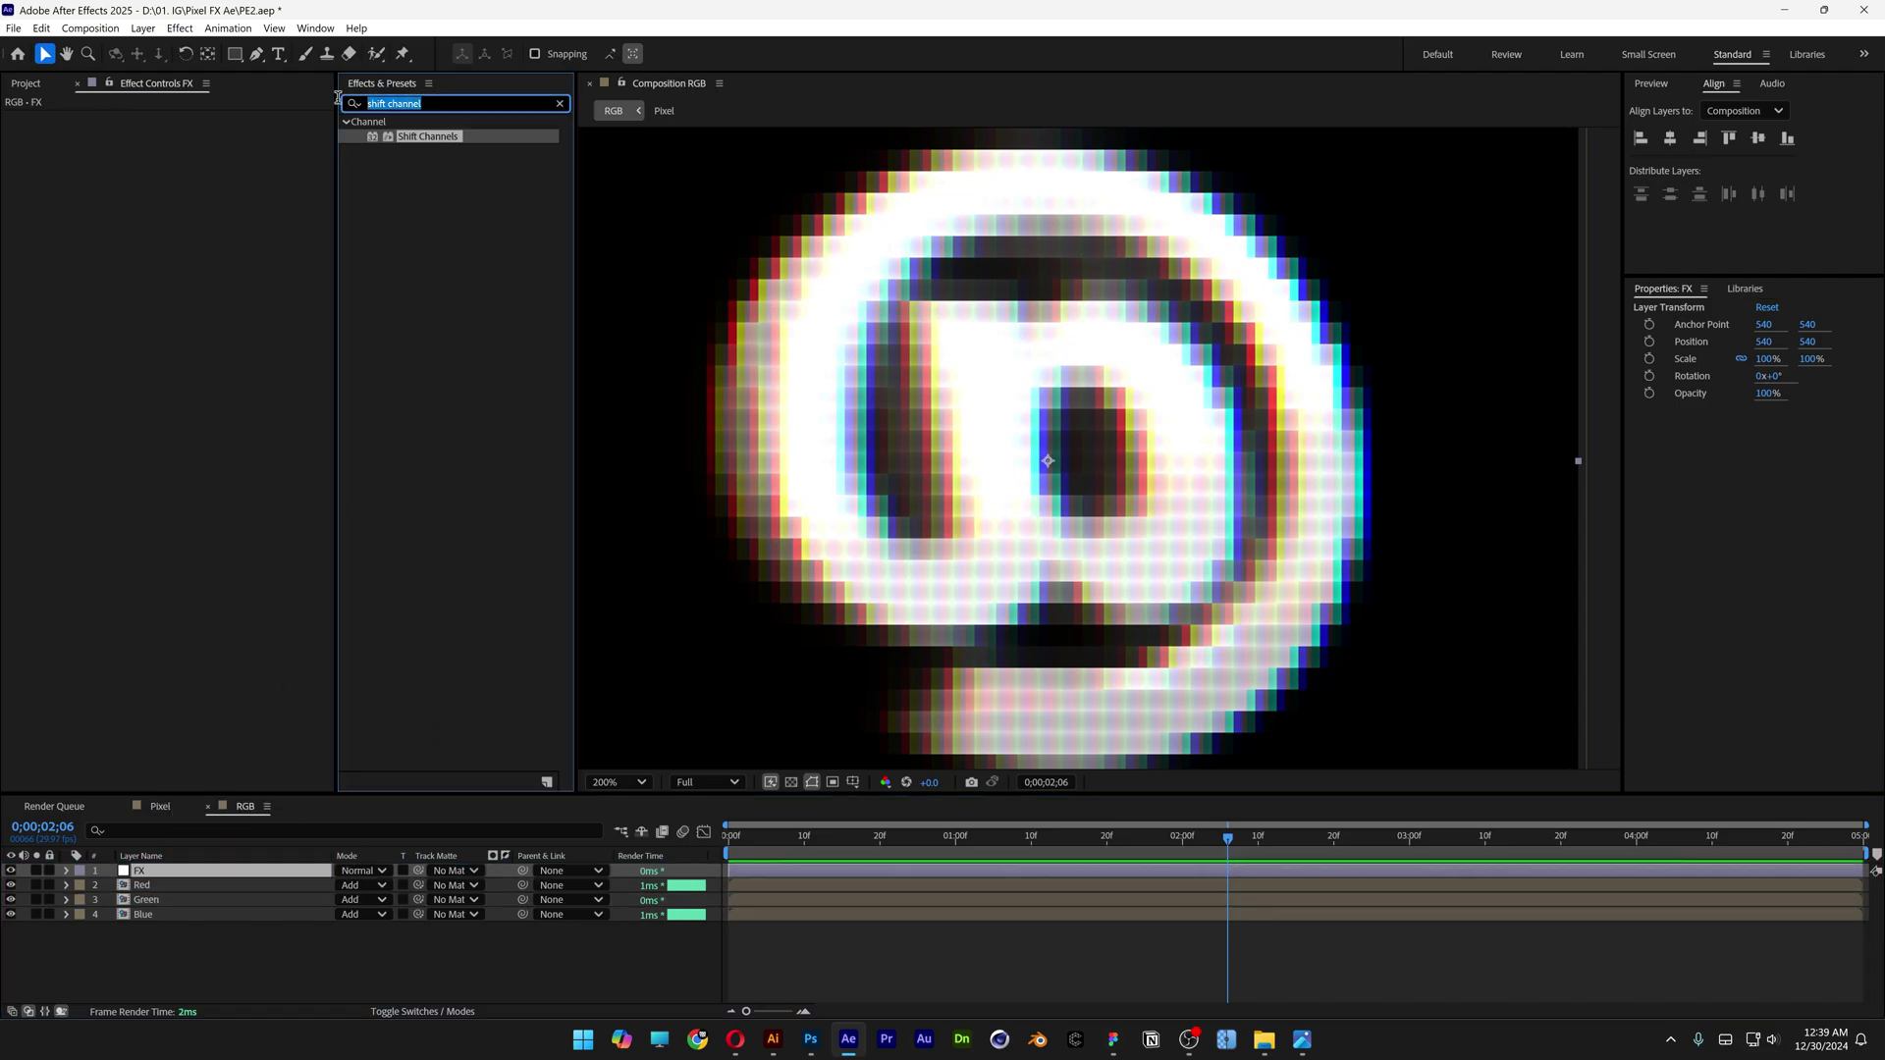
text(vr glow)
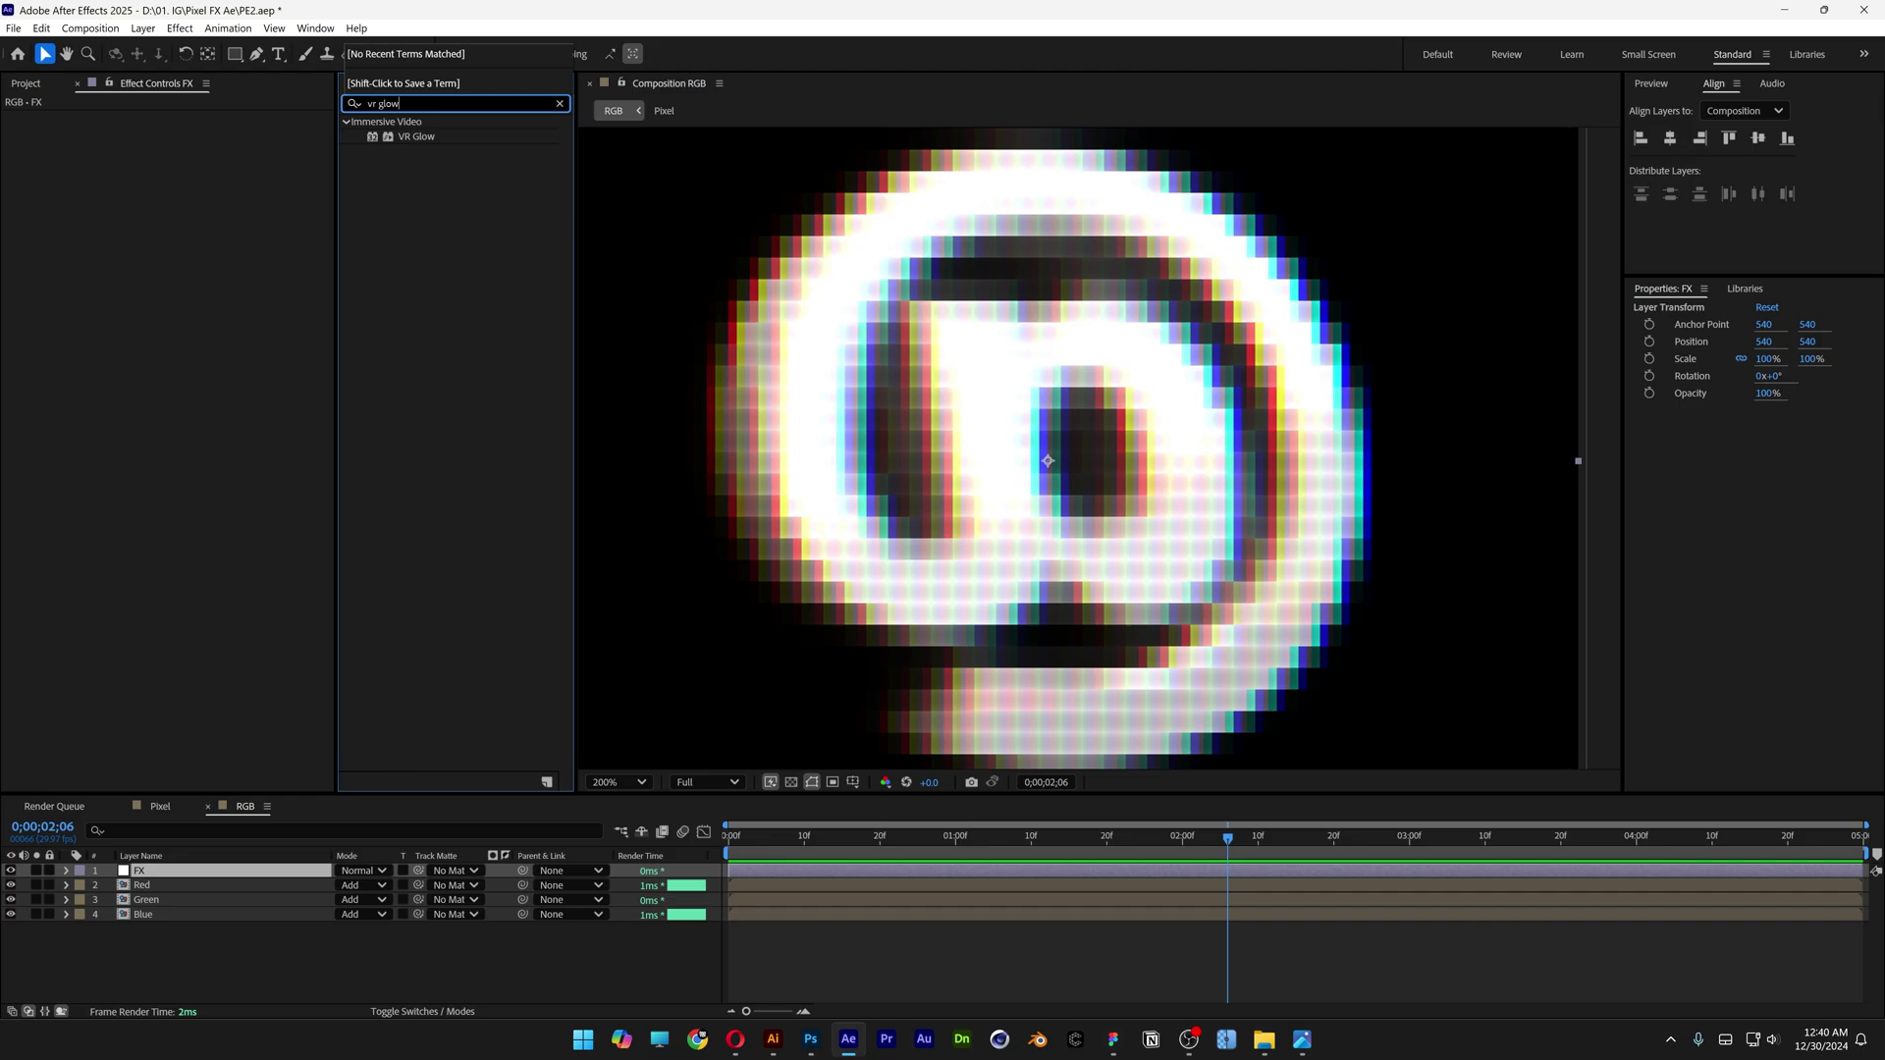
drag(418, 139, 245, 869)
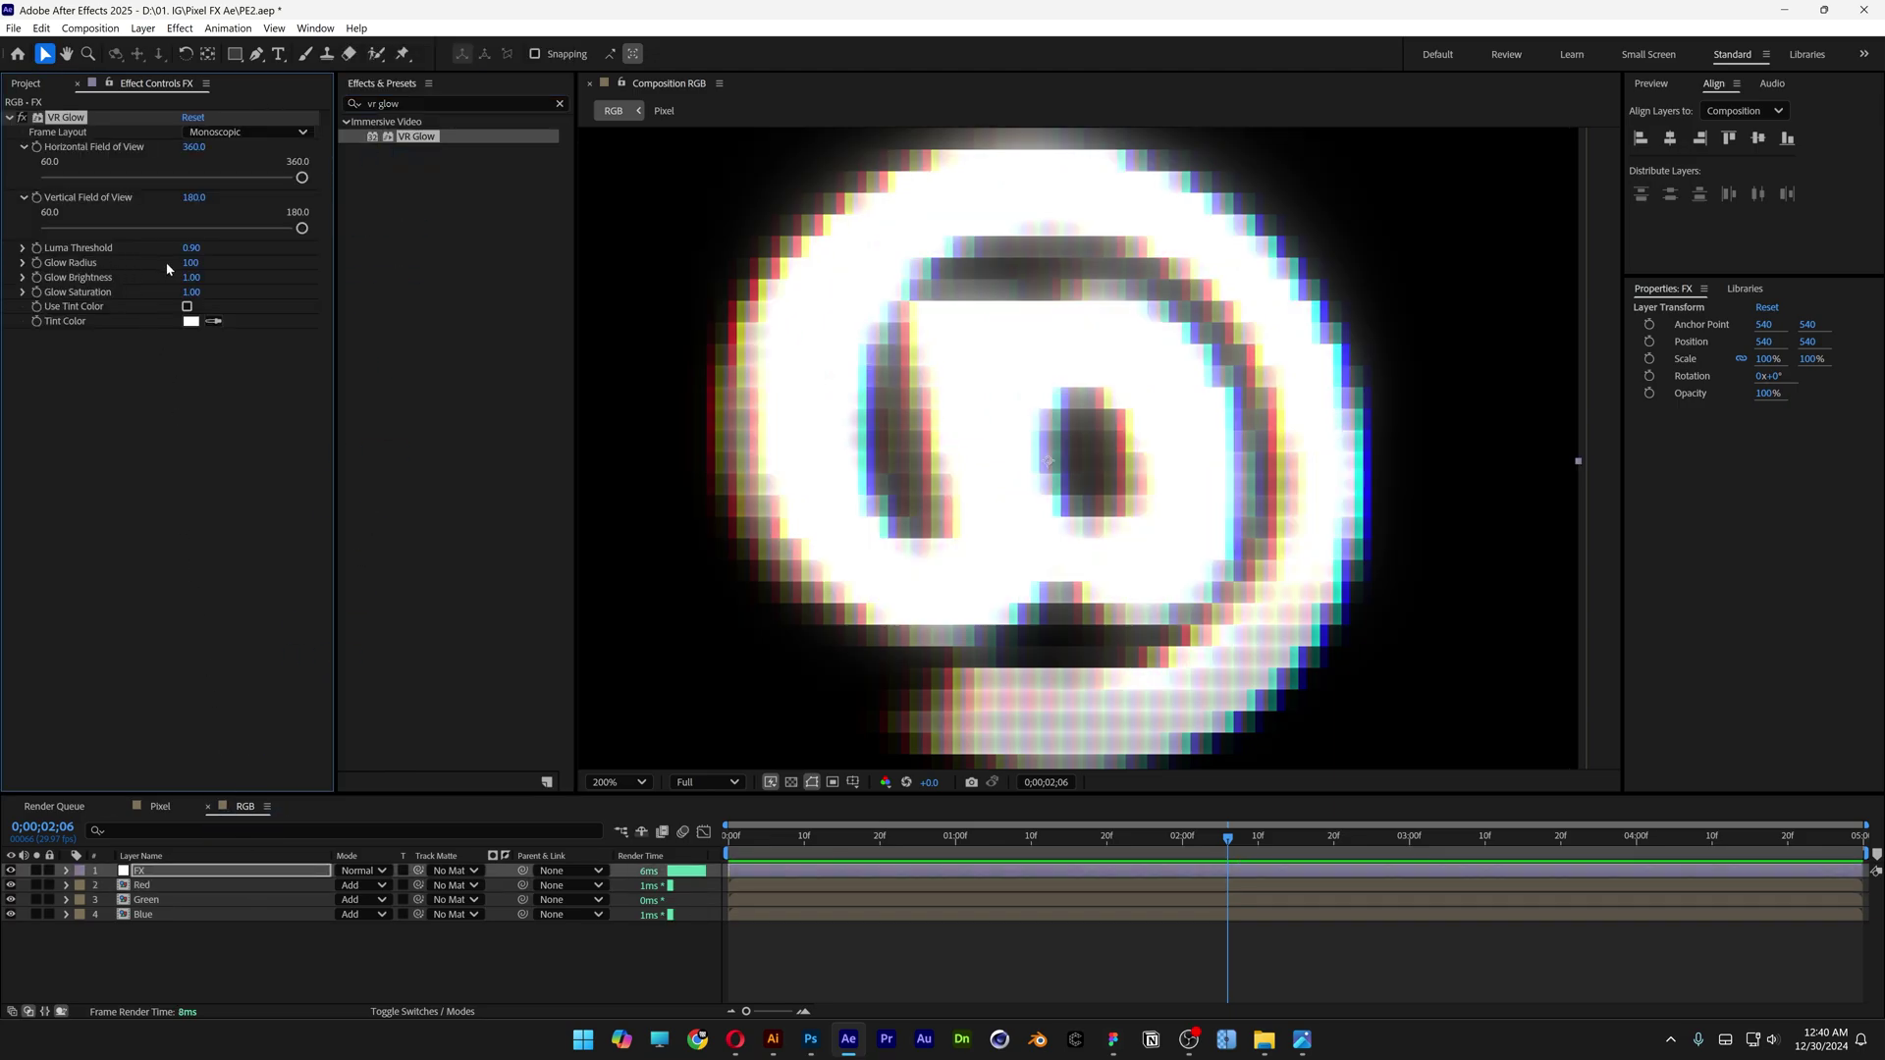
drag(190, 262, 182, 262)
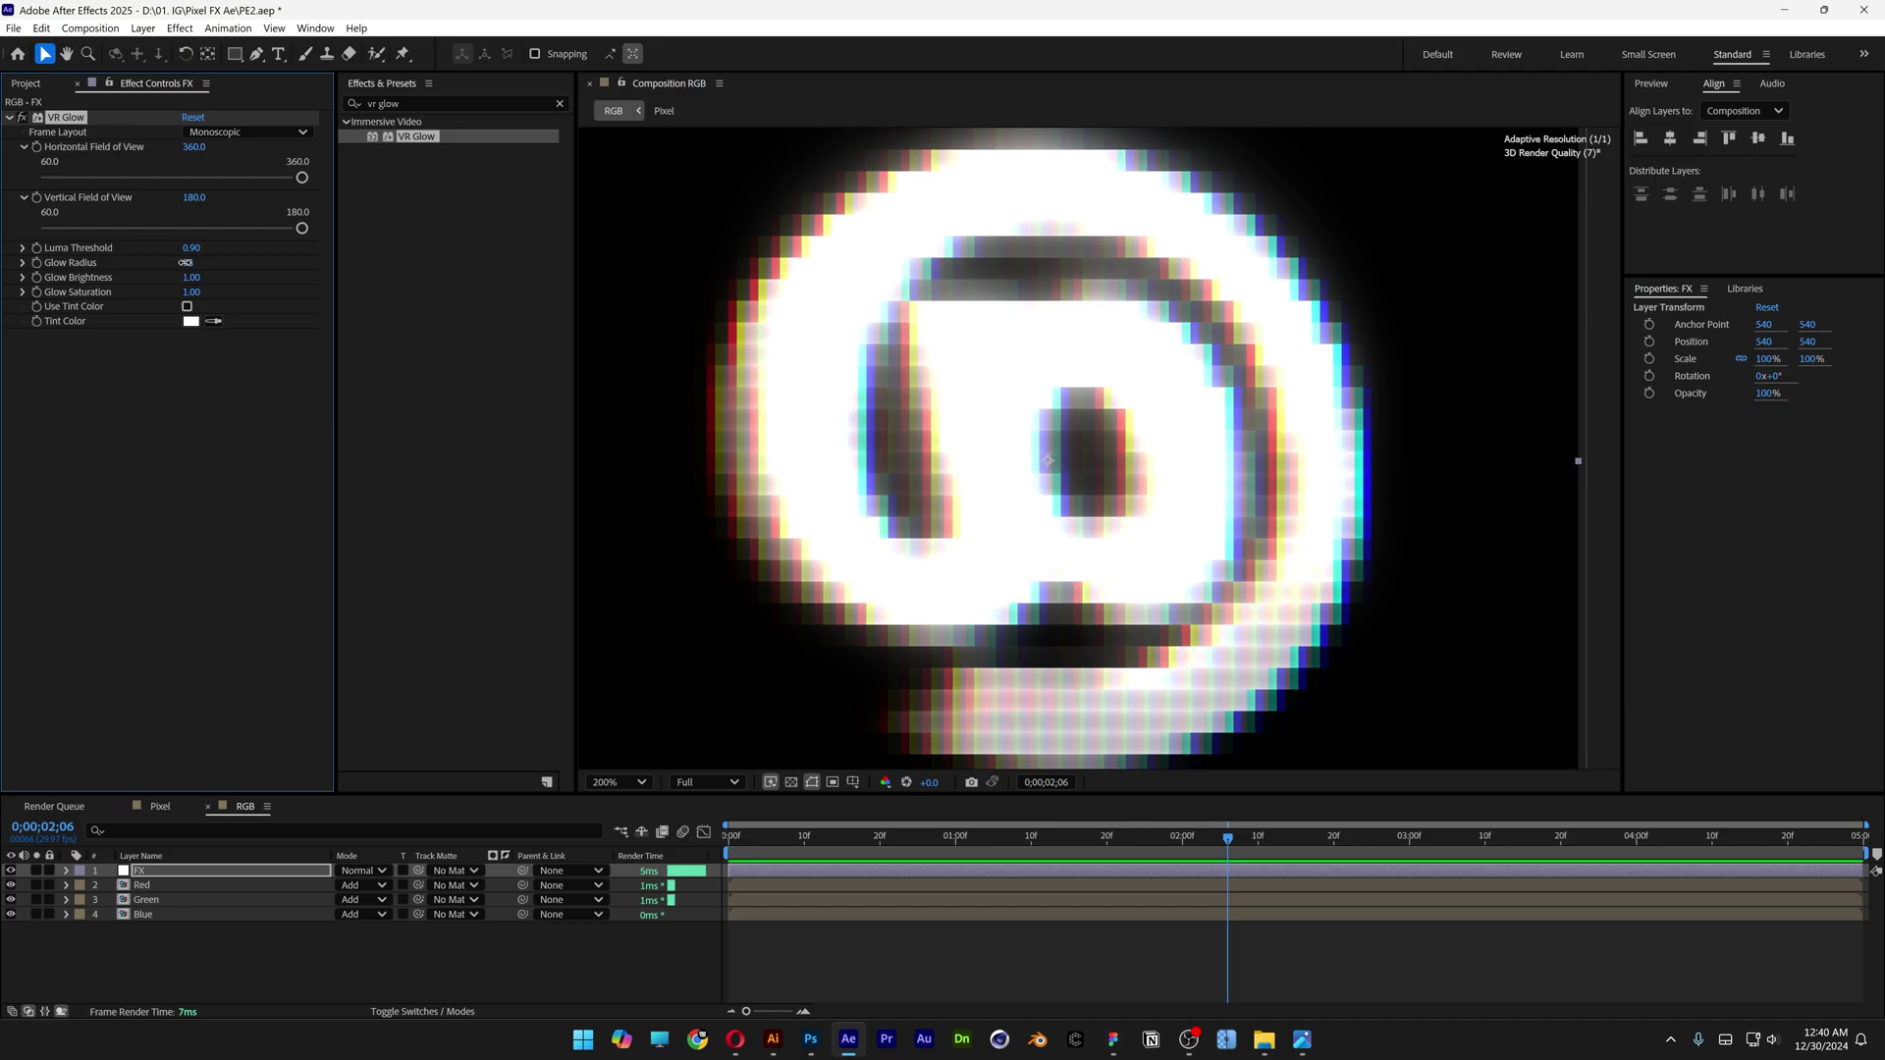
key(comma)
drag(1093, 840, 1289, 845)
Step: Apply Gaussian Blur to the FX layer with Blurriness 4.1
click(378, 103)
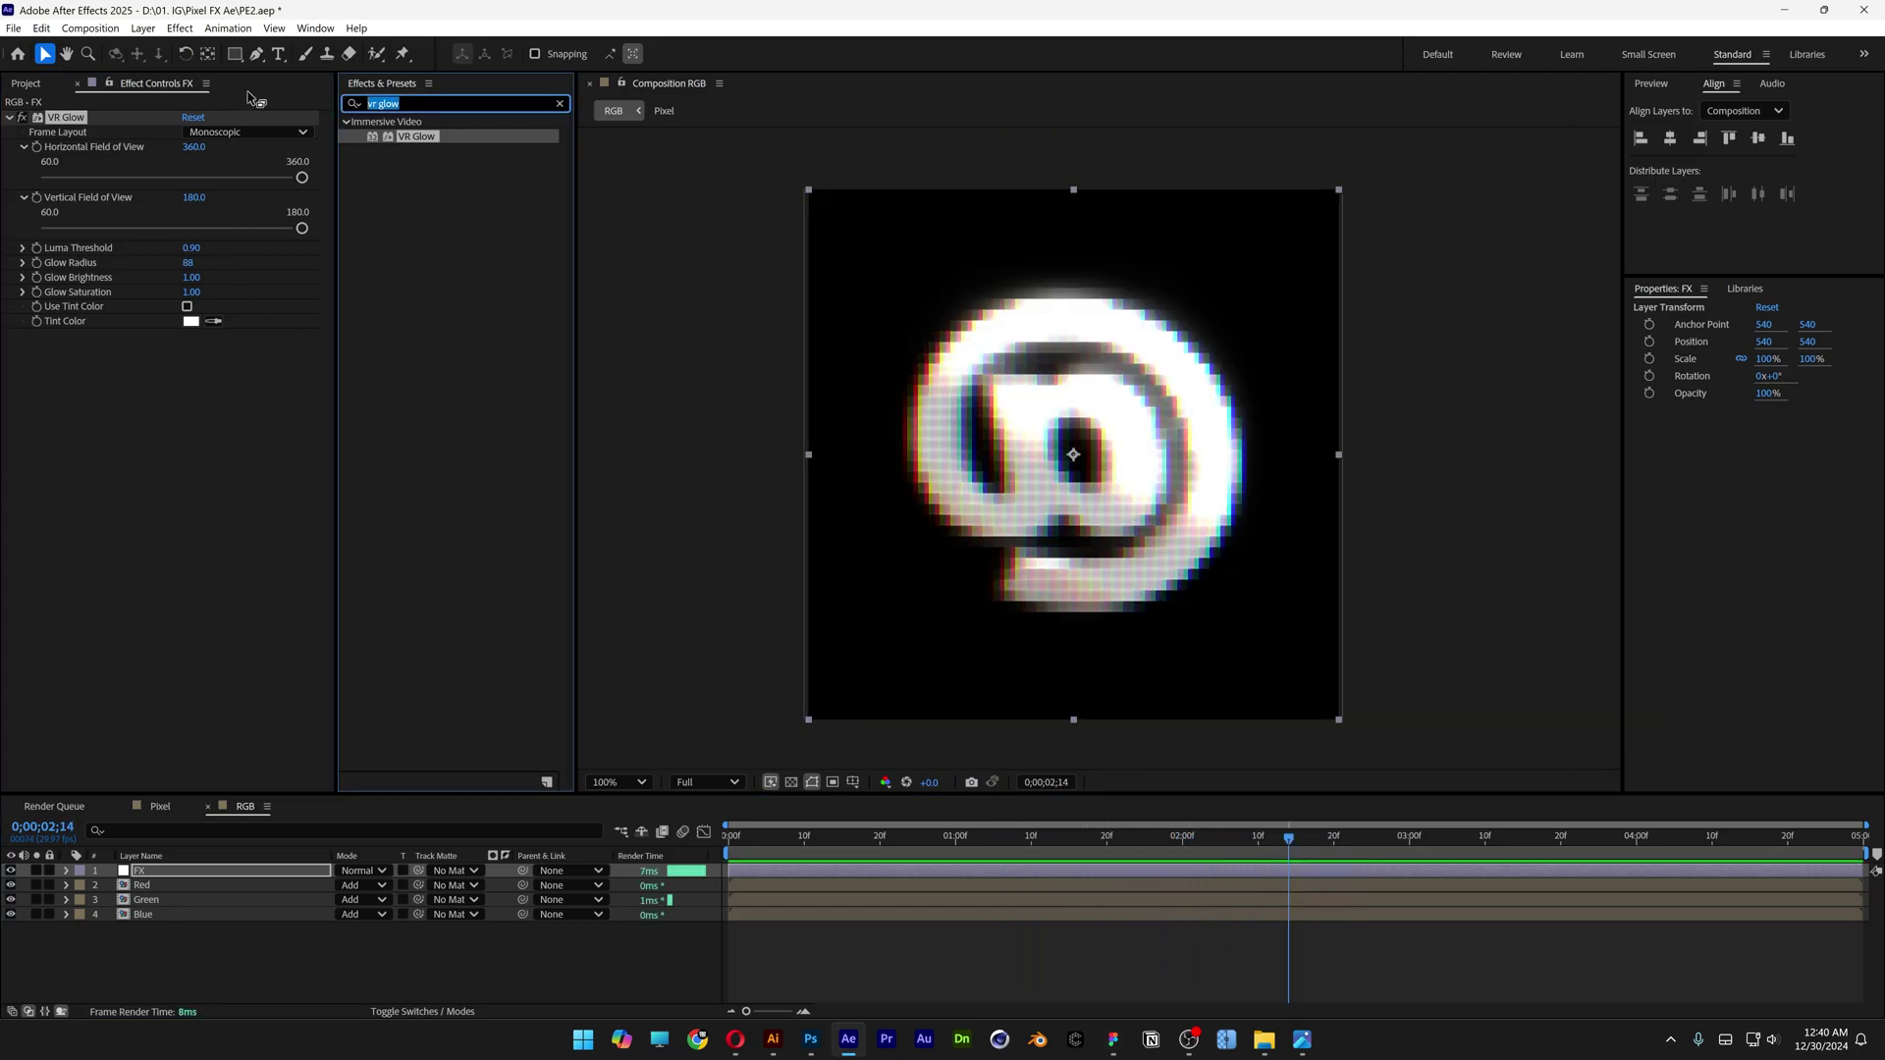
text(gaussian blur)
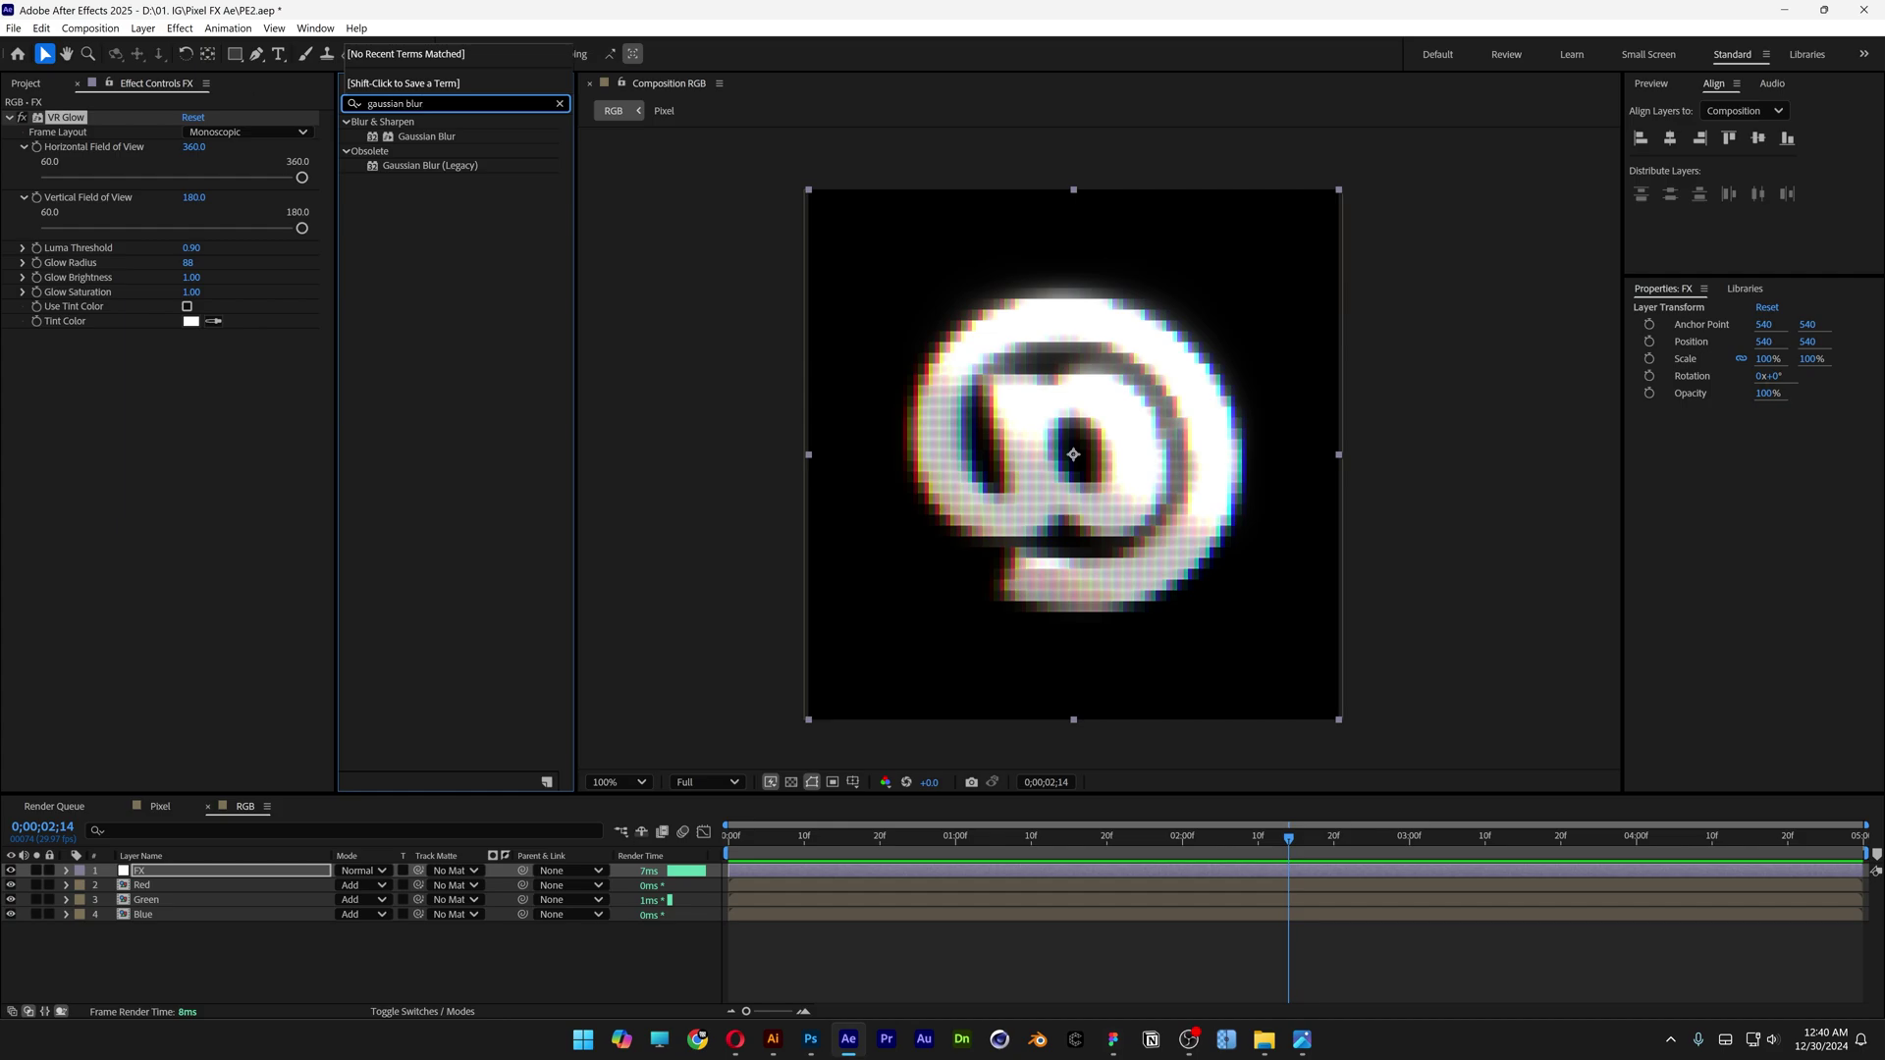
drag(403, 140, 210, 441)
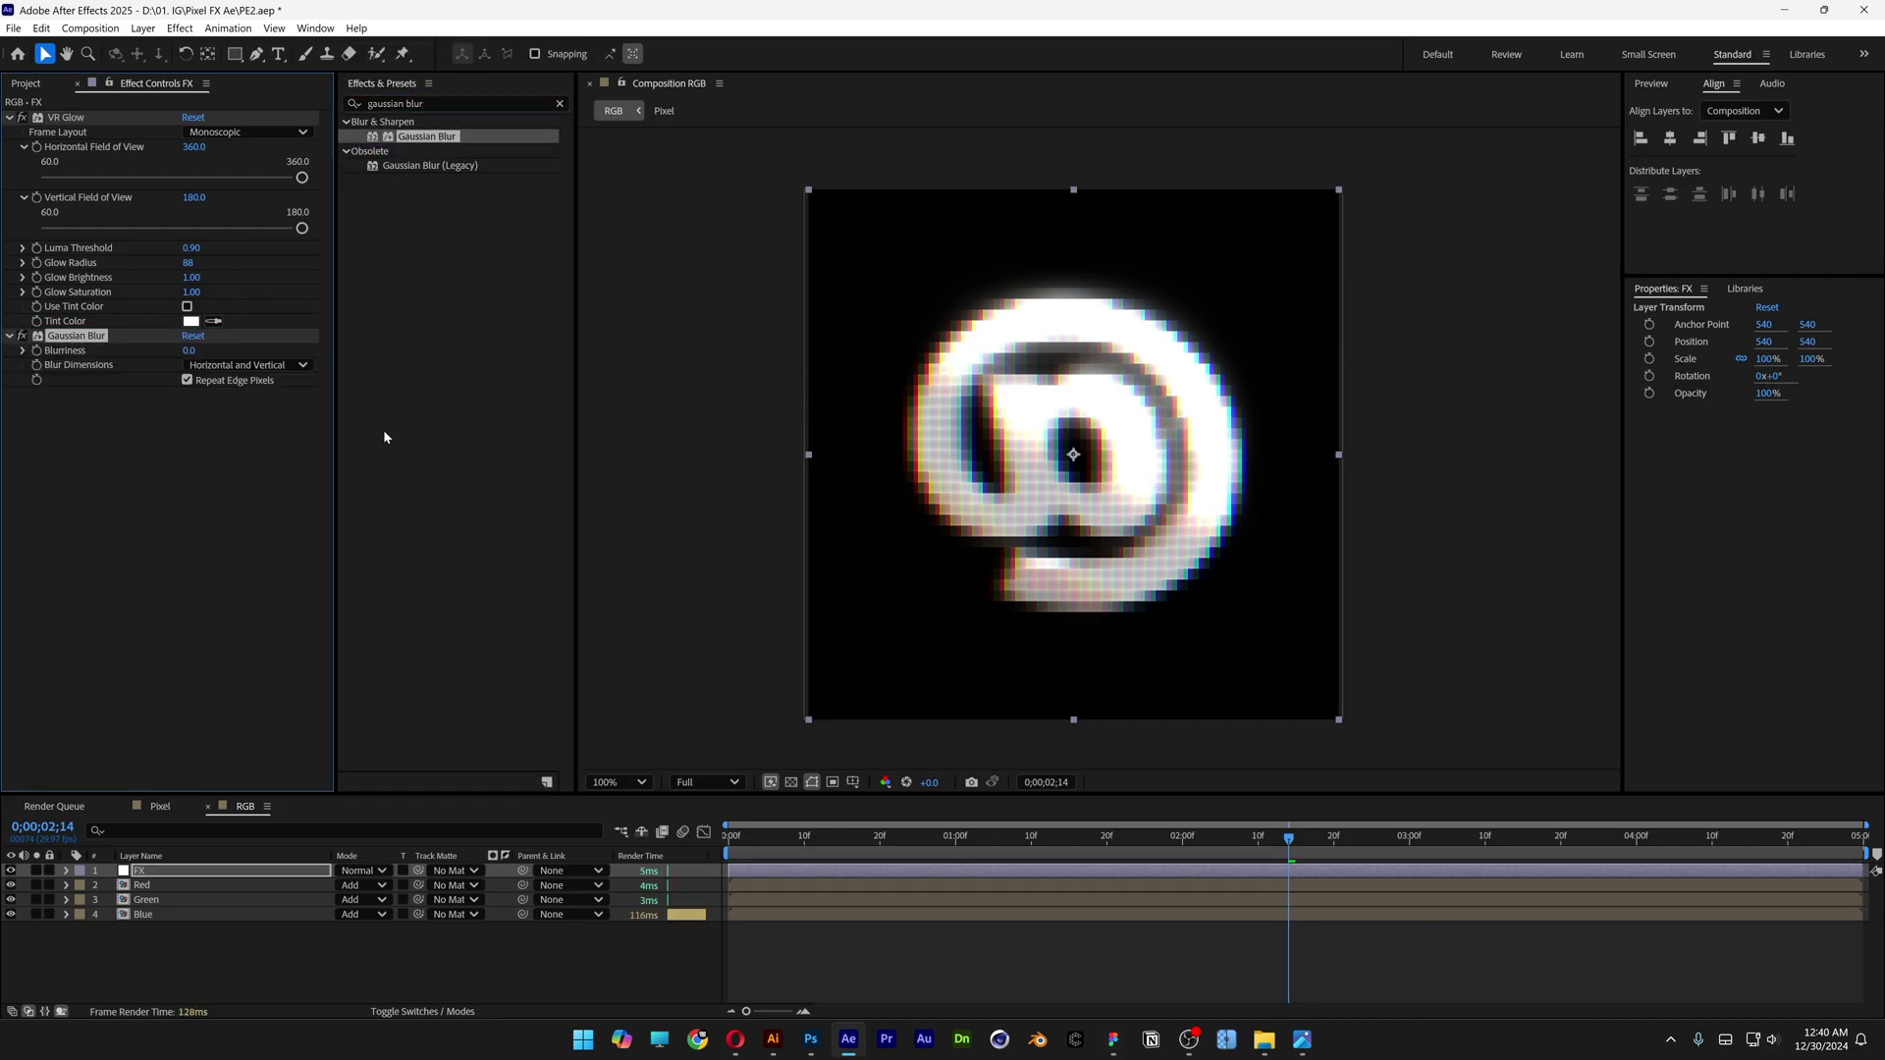
scroll(866, 344, up, 4)
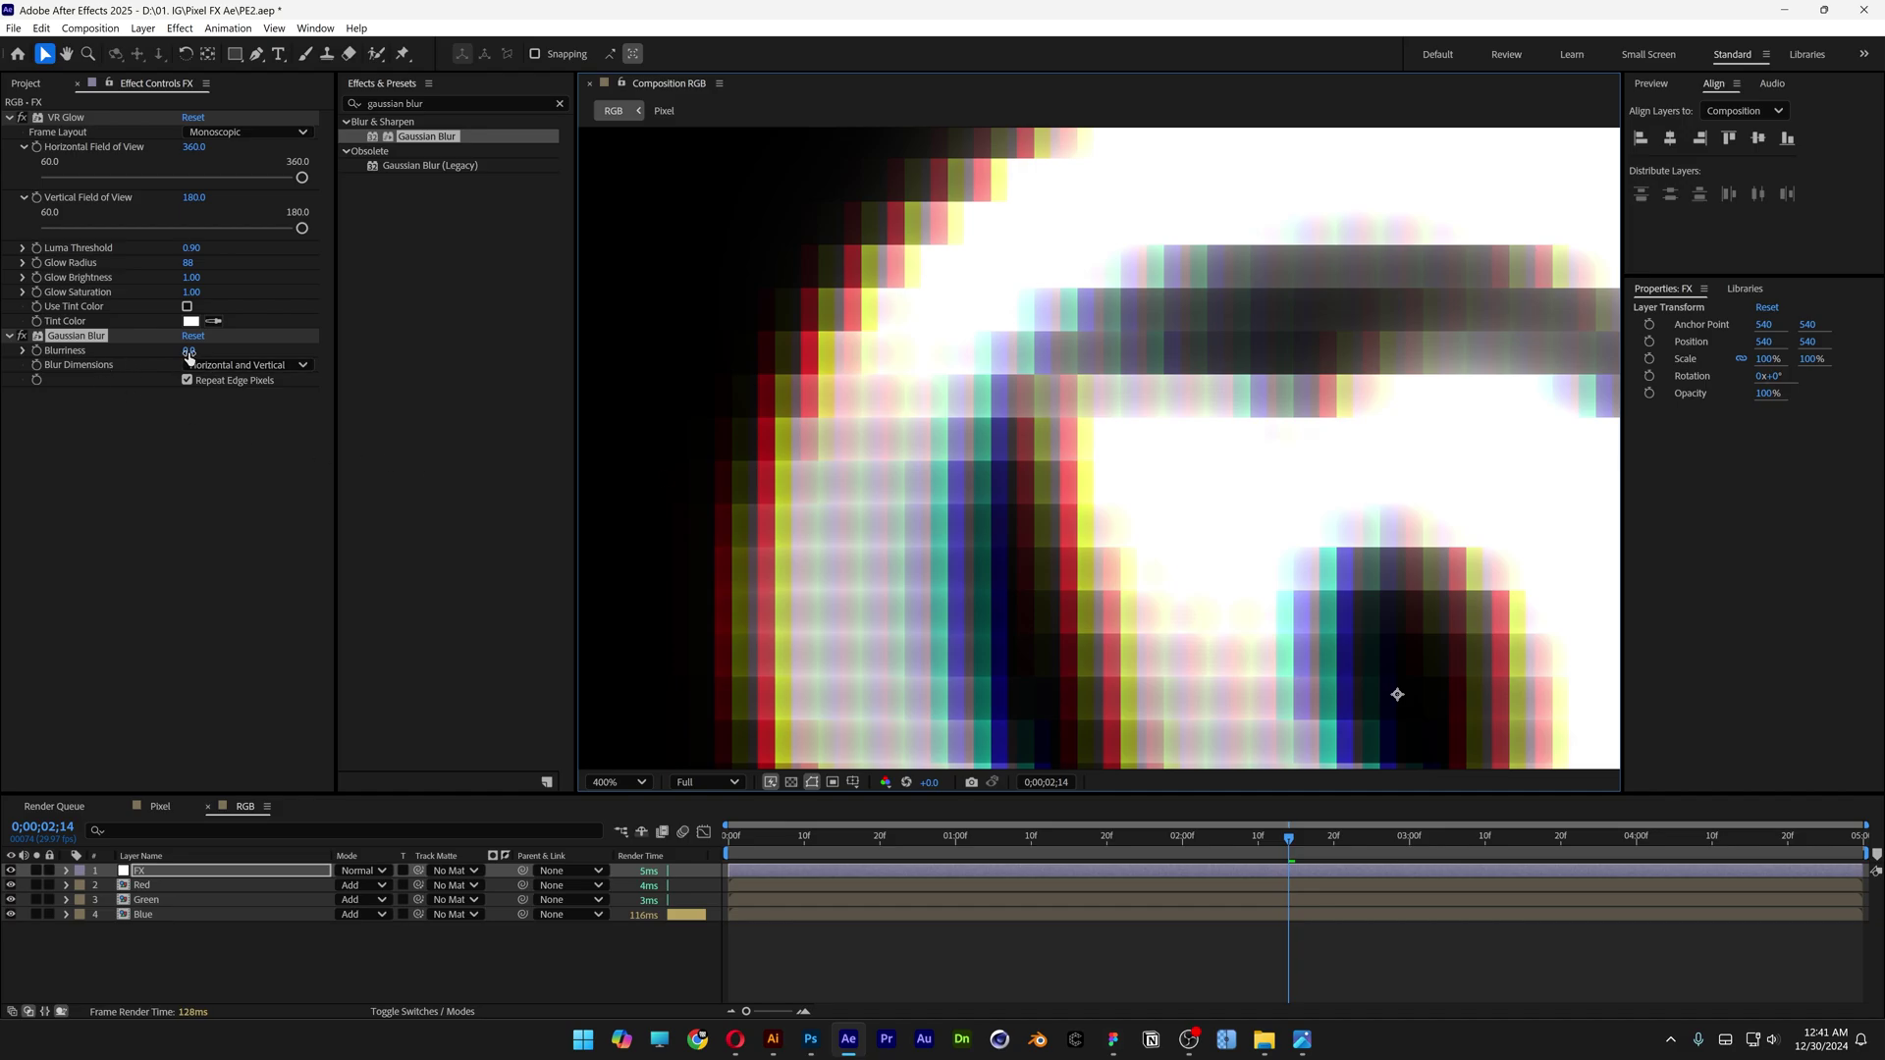
drag(187, 350, 224, 358)
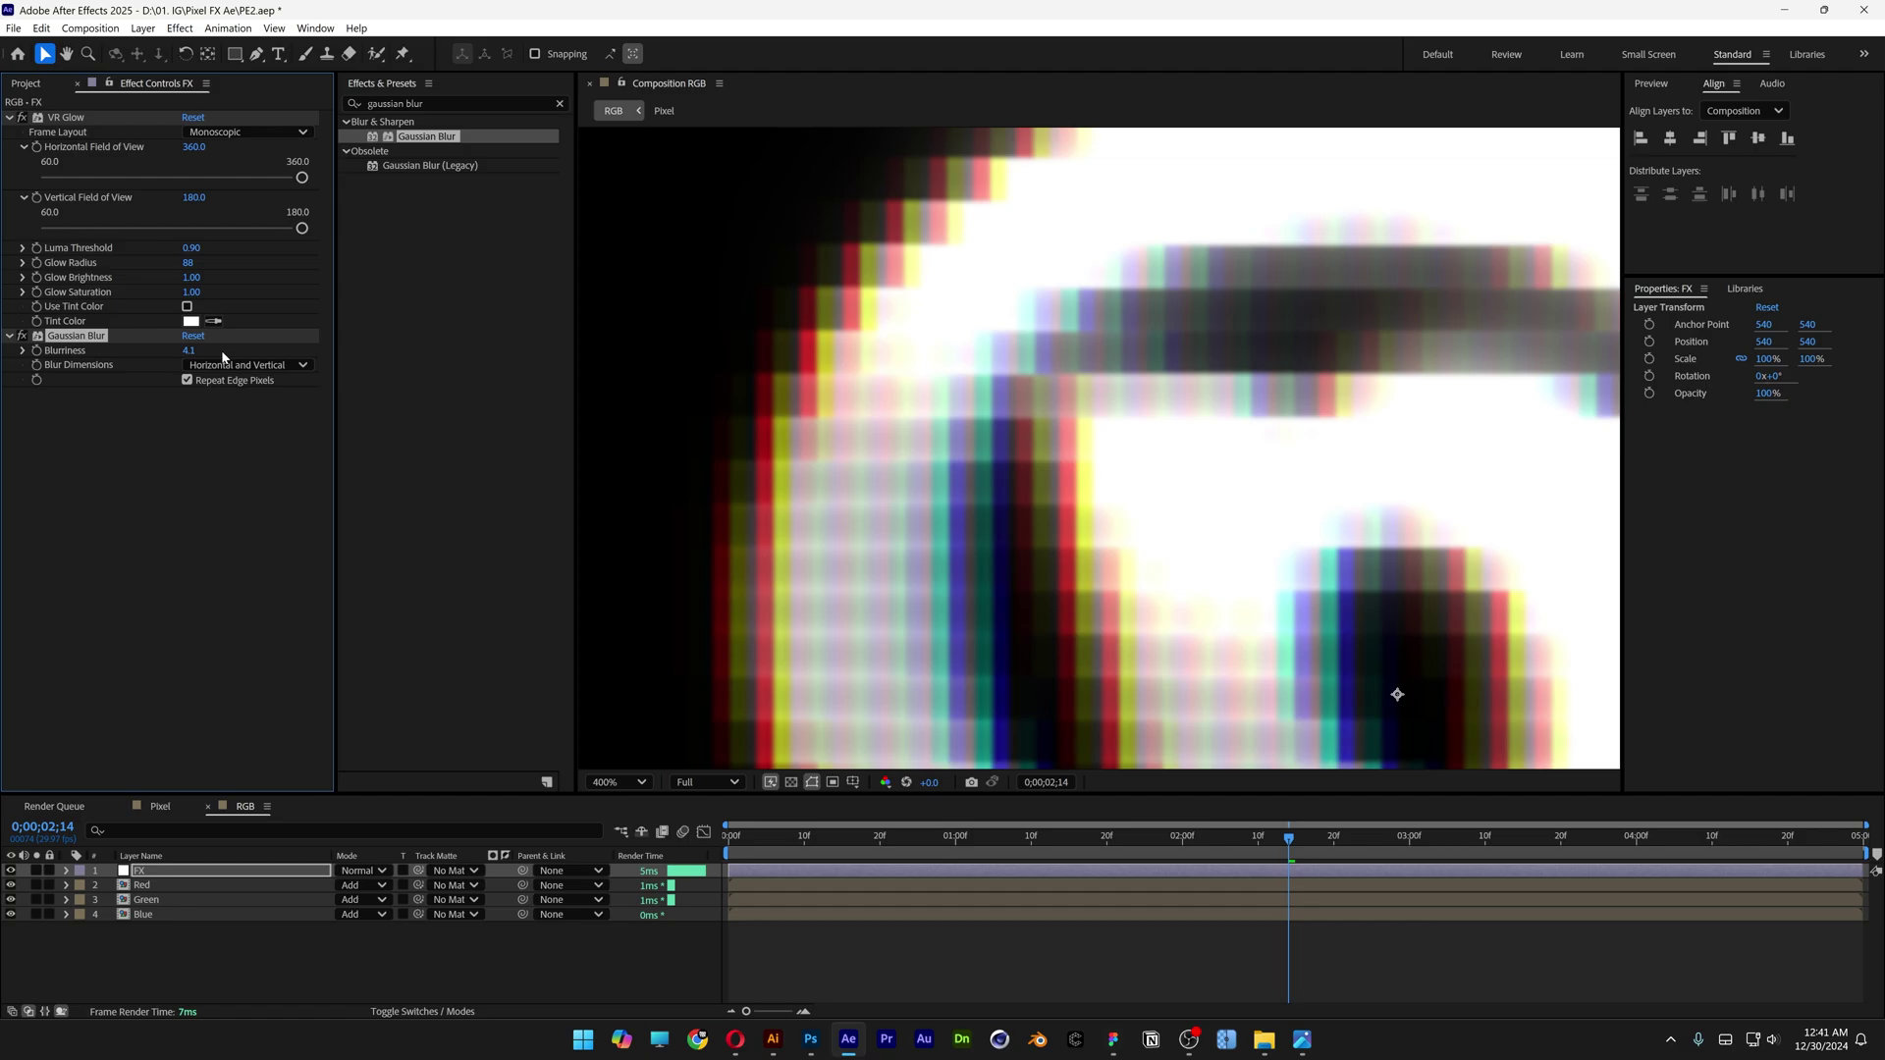
Step: Apply Add Grain to FX in Final Output mode with Eastman EXR 50D (5245) preset, intensity 2
click(429, 103)
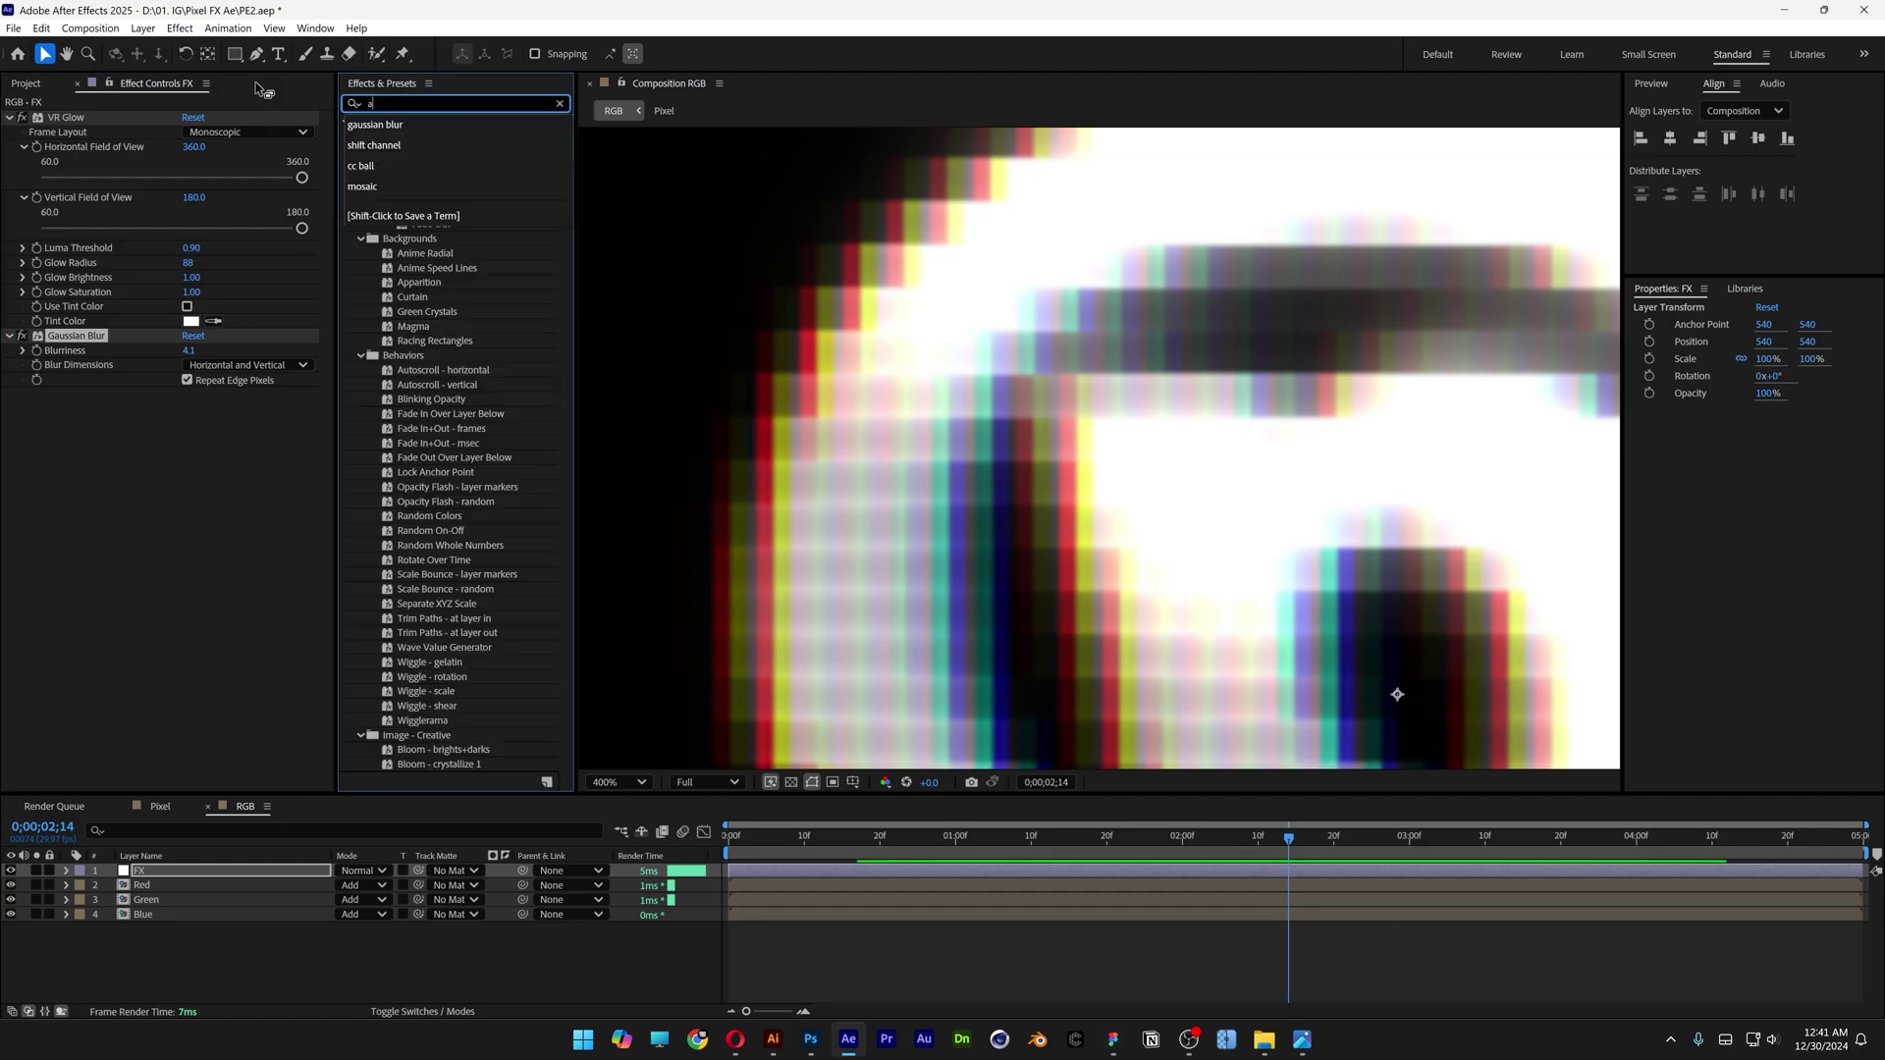
text(dd gra)
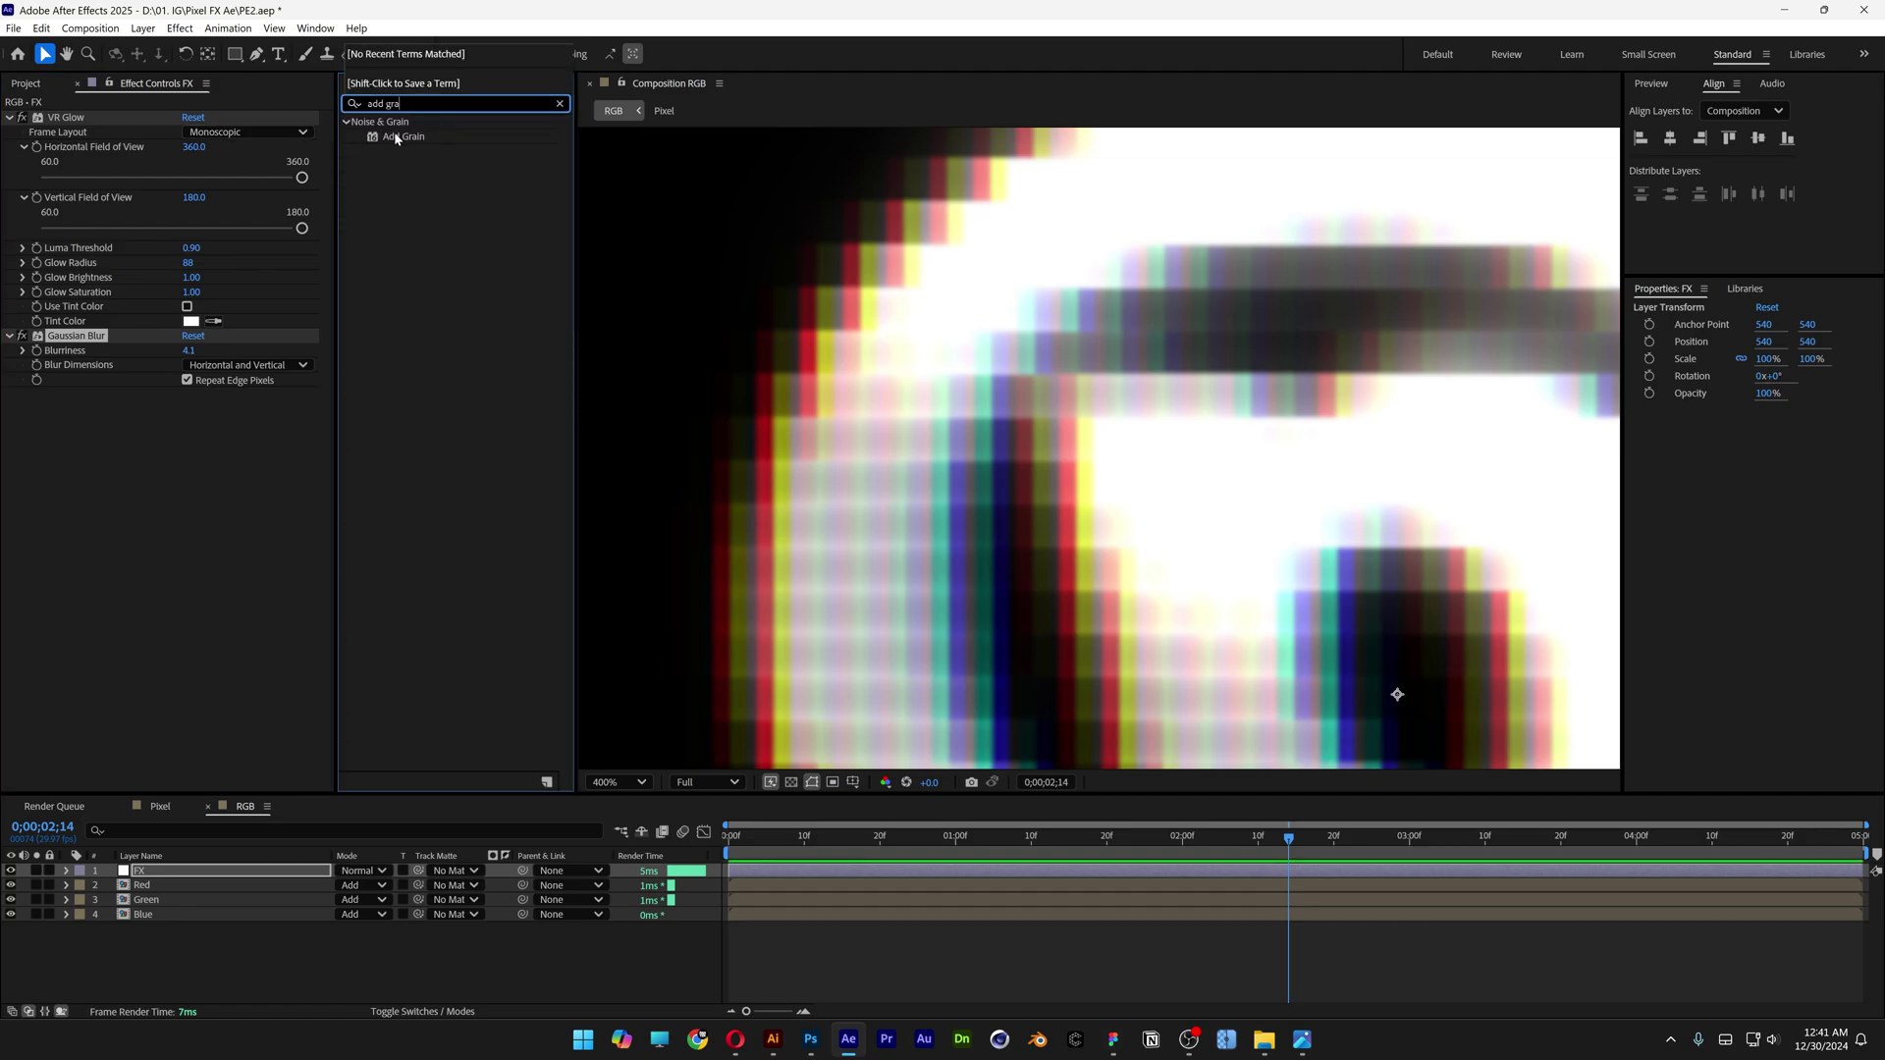
drag(397, 139, 178, 512)
click(246, 408)
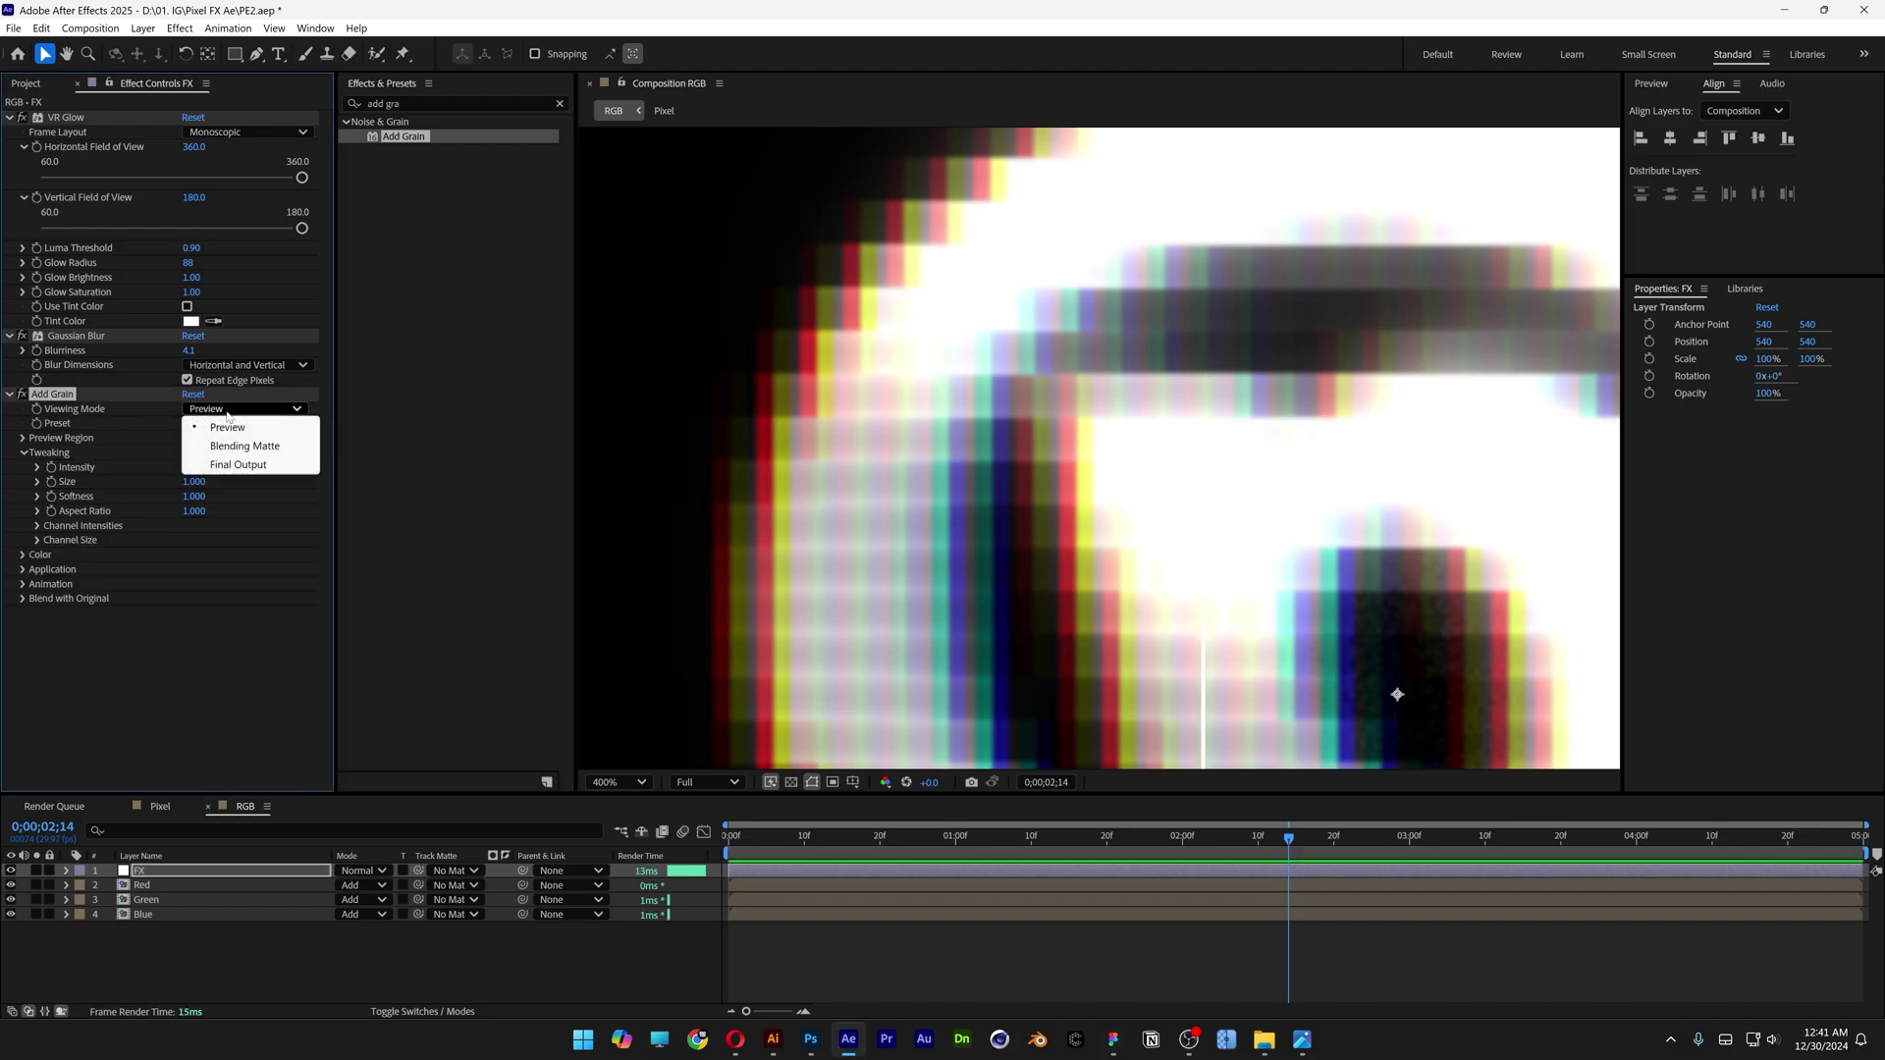
click(245, 465)
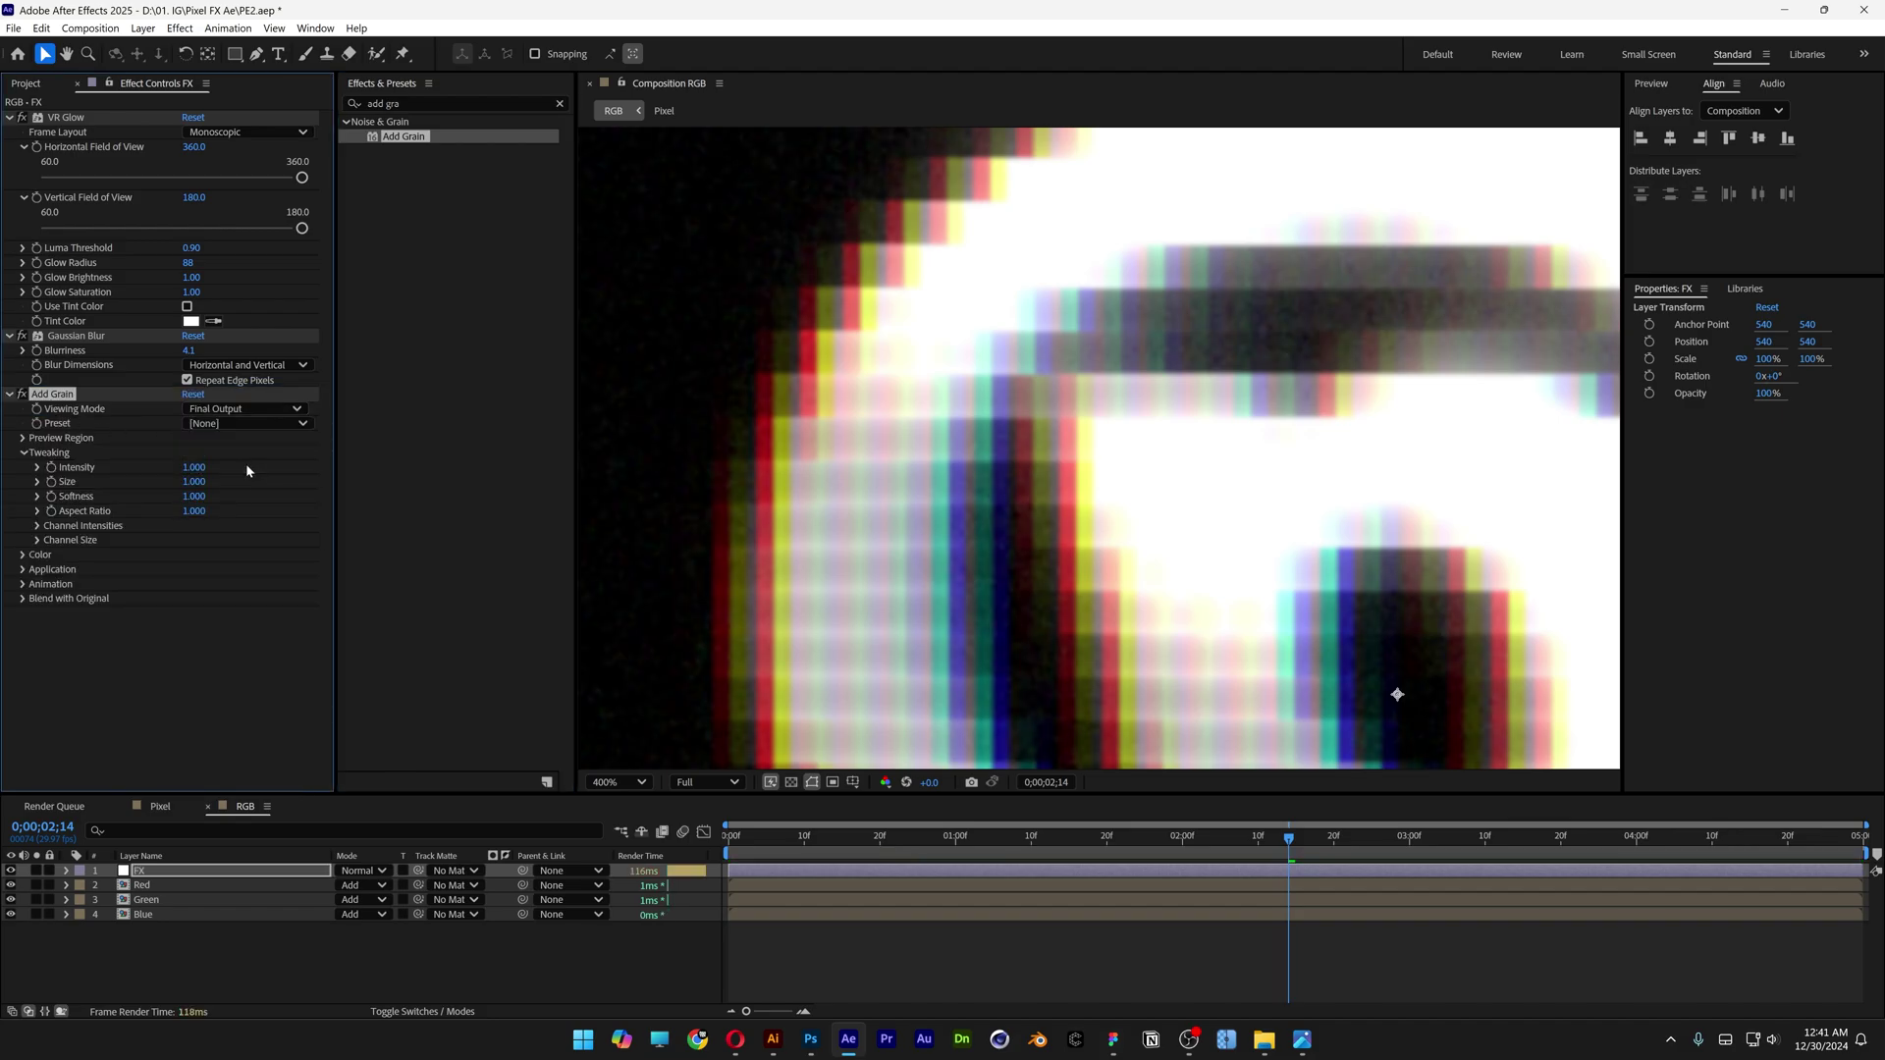
click(239, 425)
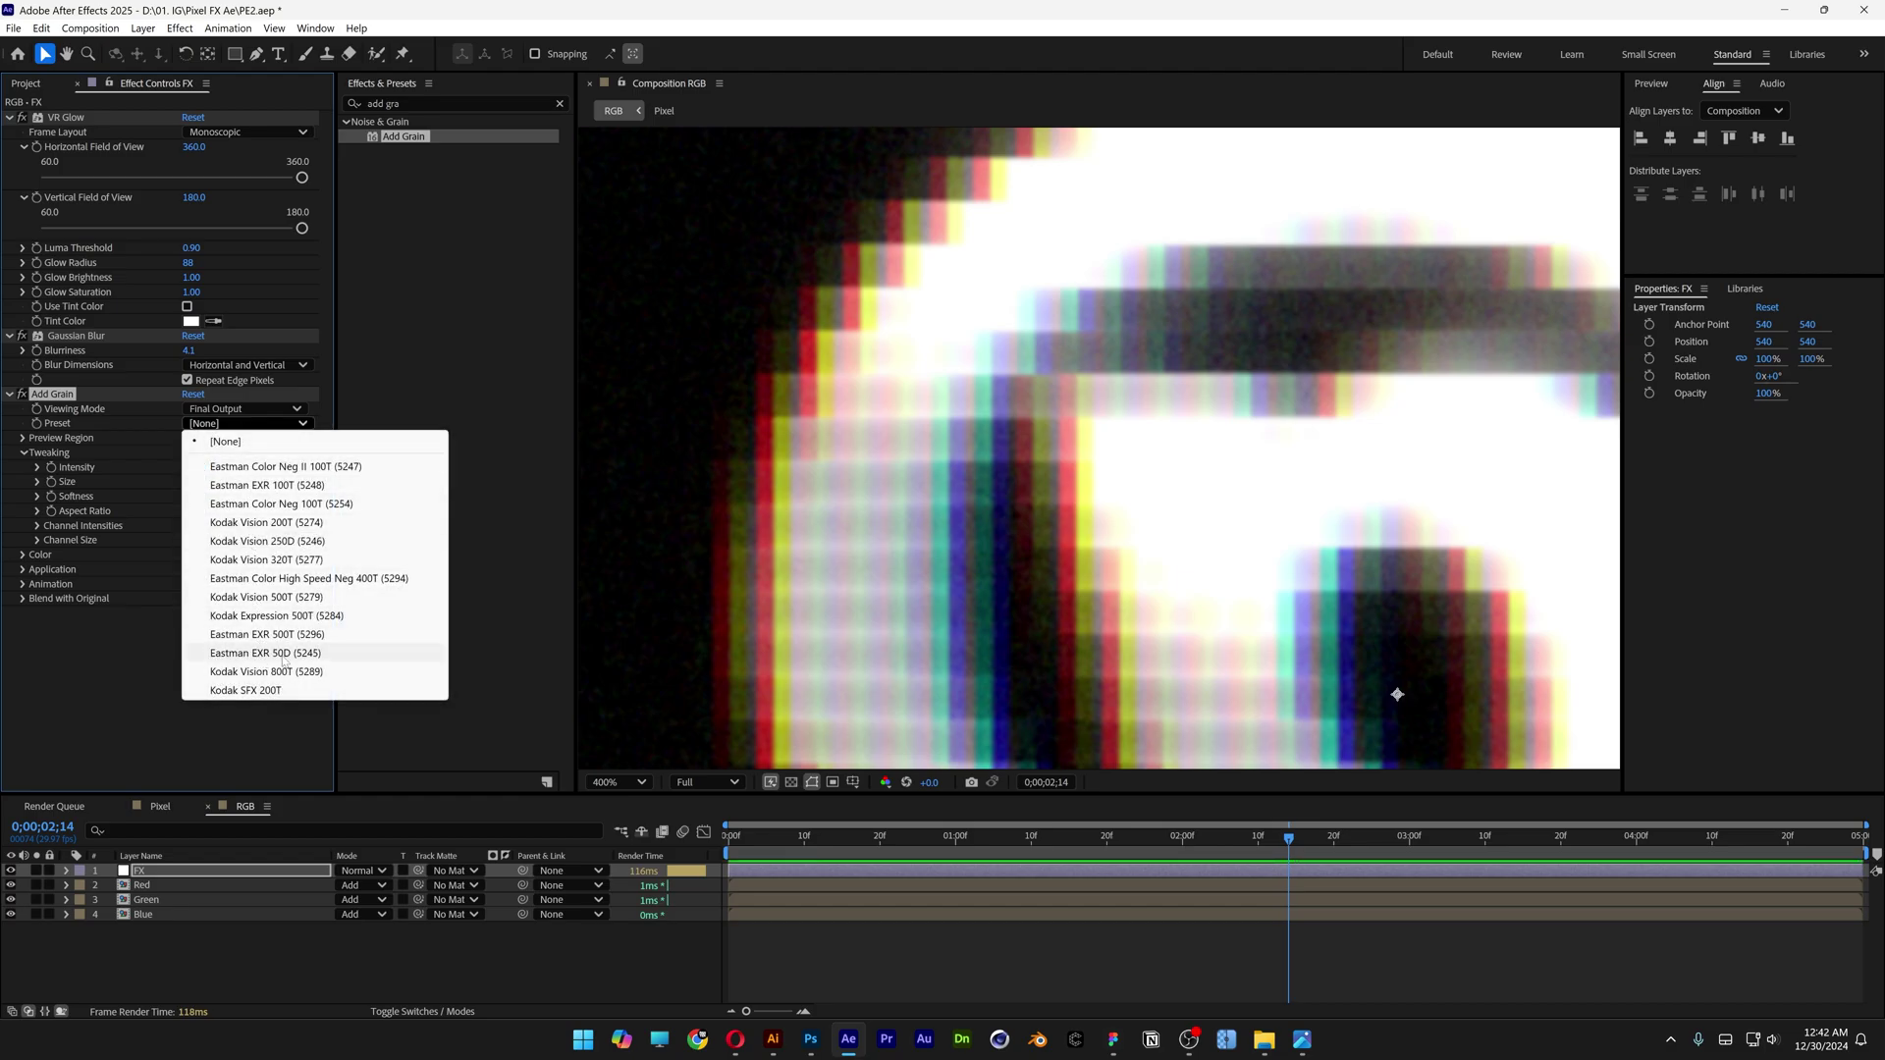
click(284, 654)
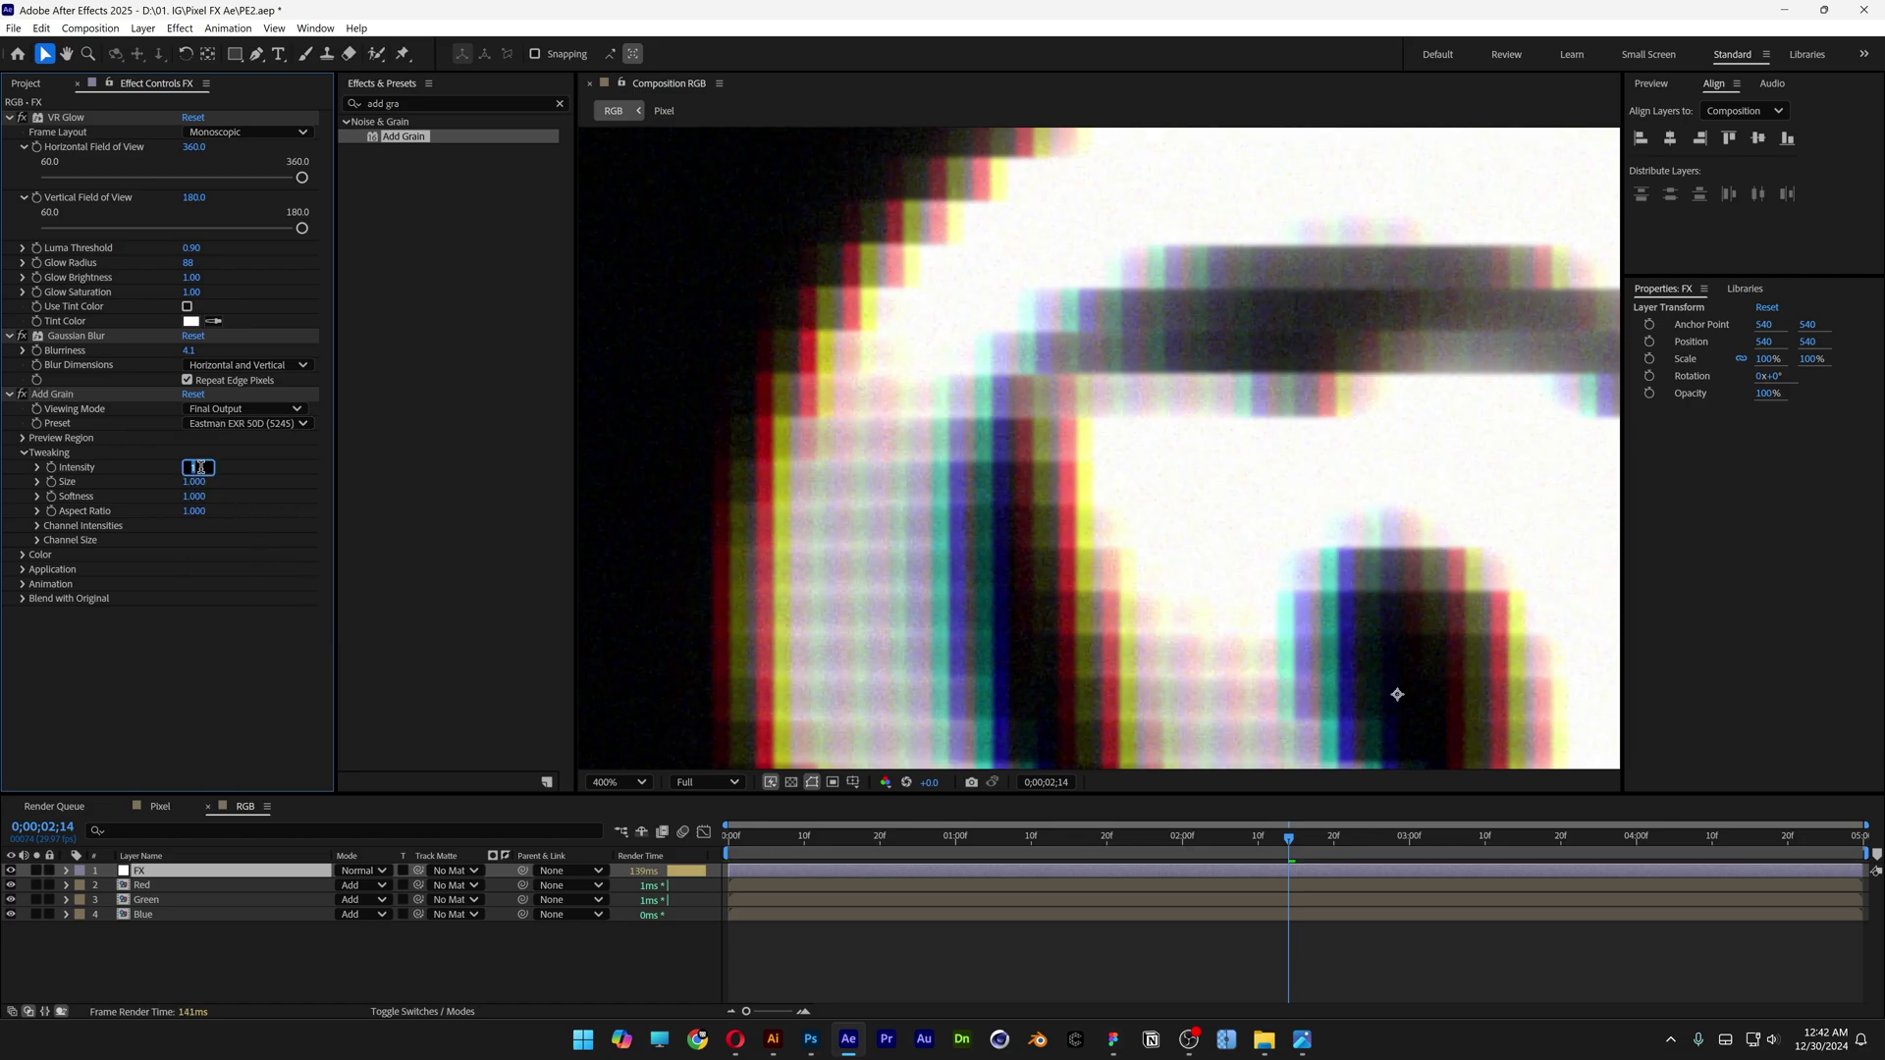
text(2)
key(Return)
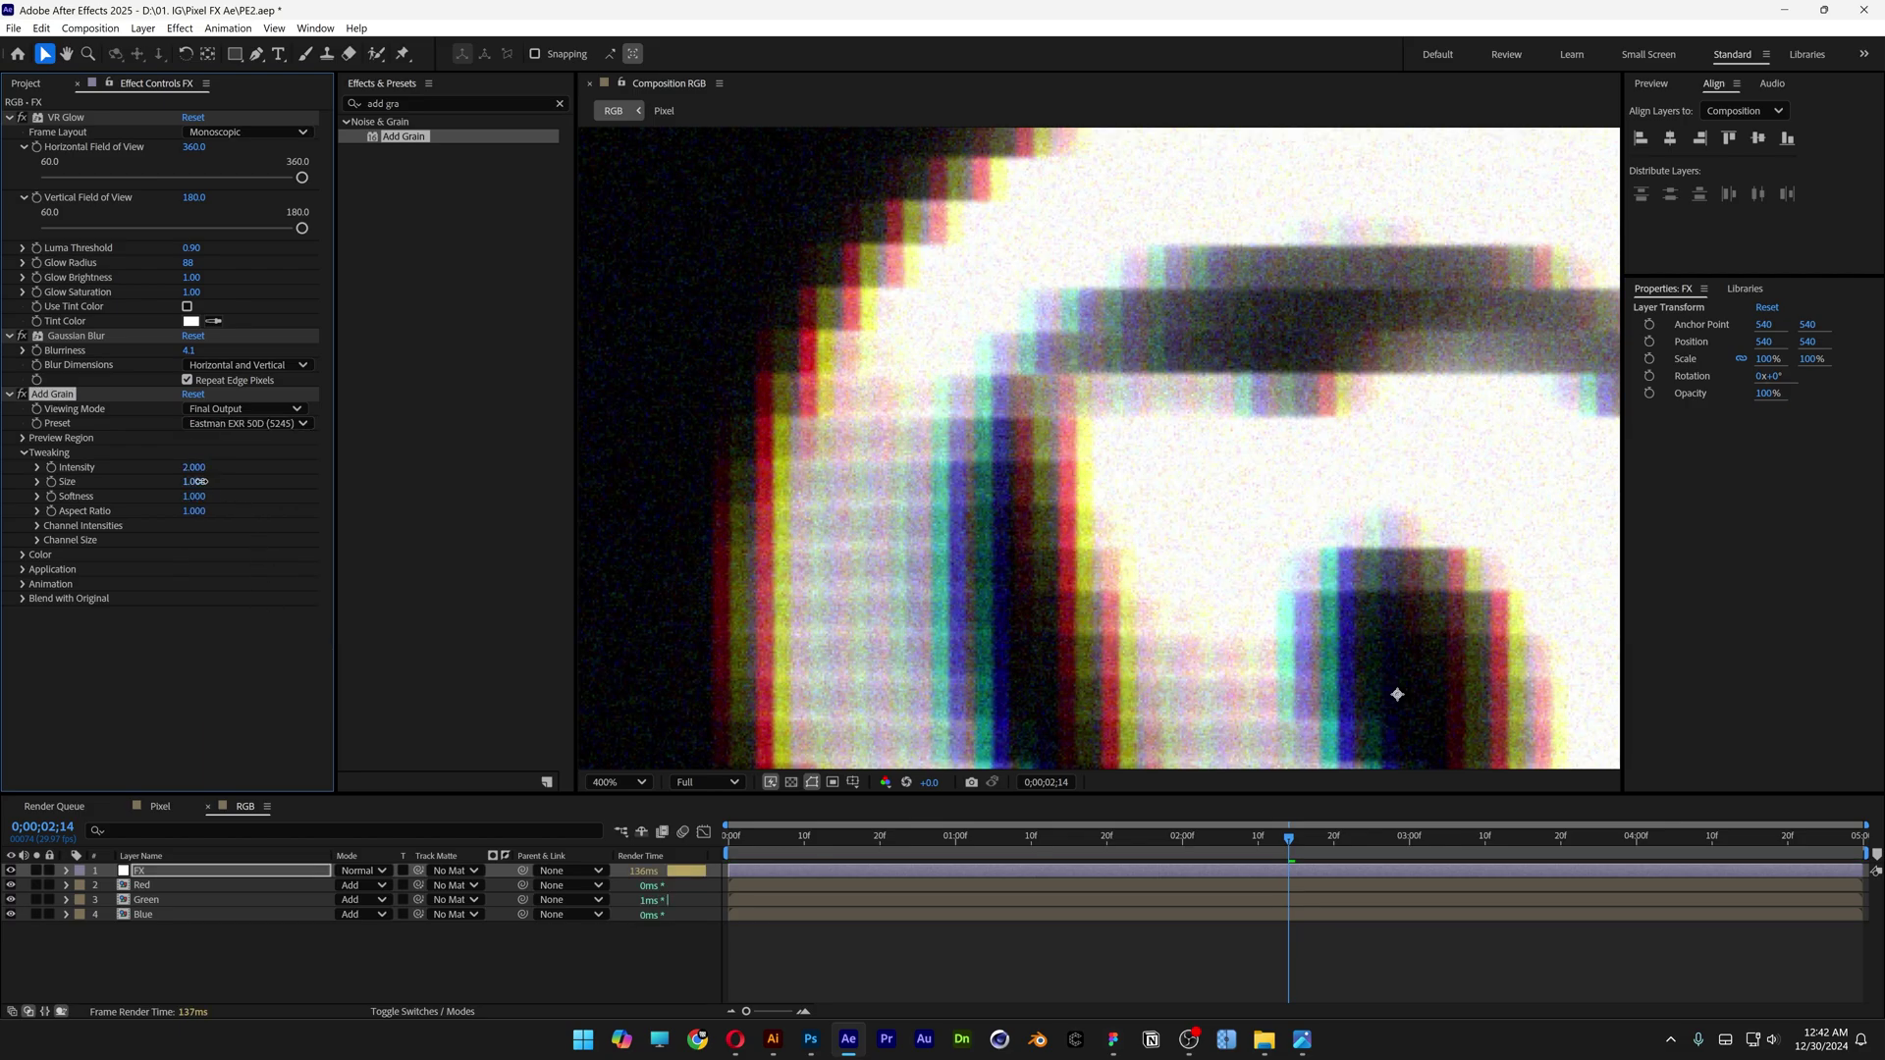